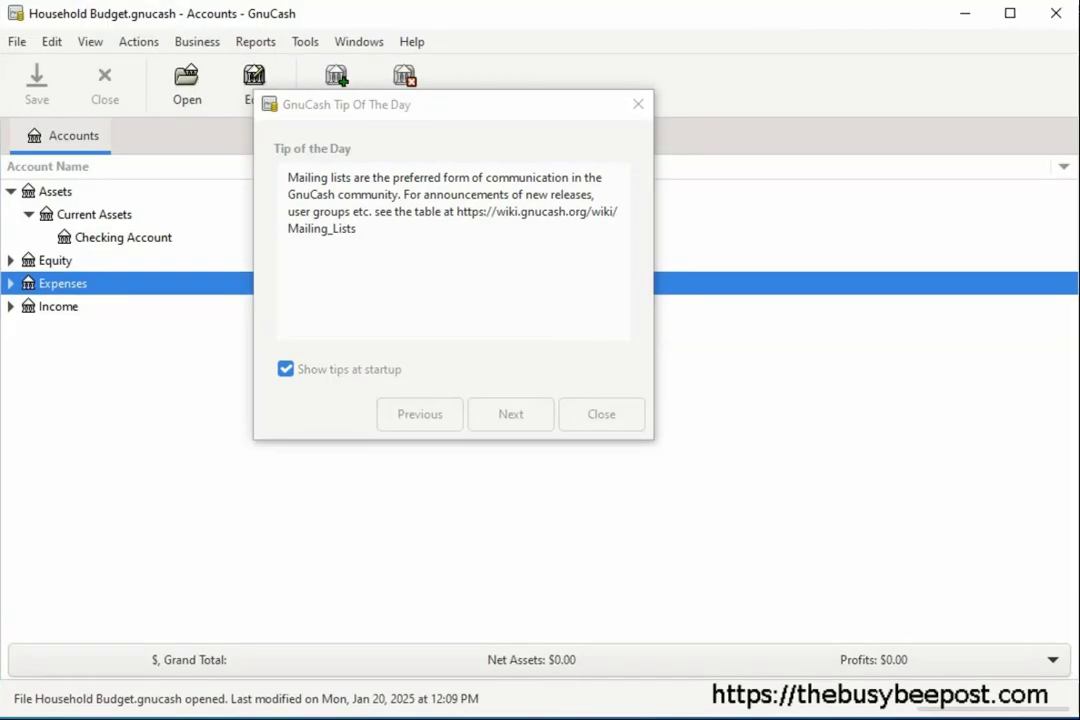
# Dismiss the startup tip and start a new book with the default book options and USD (US Dollar) as currency
pyautogui.click(614, 420)
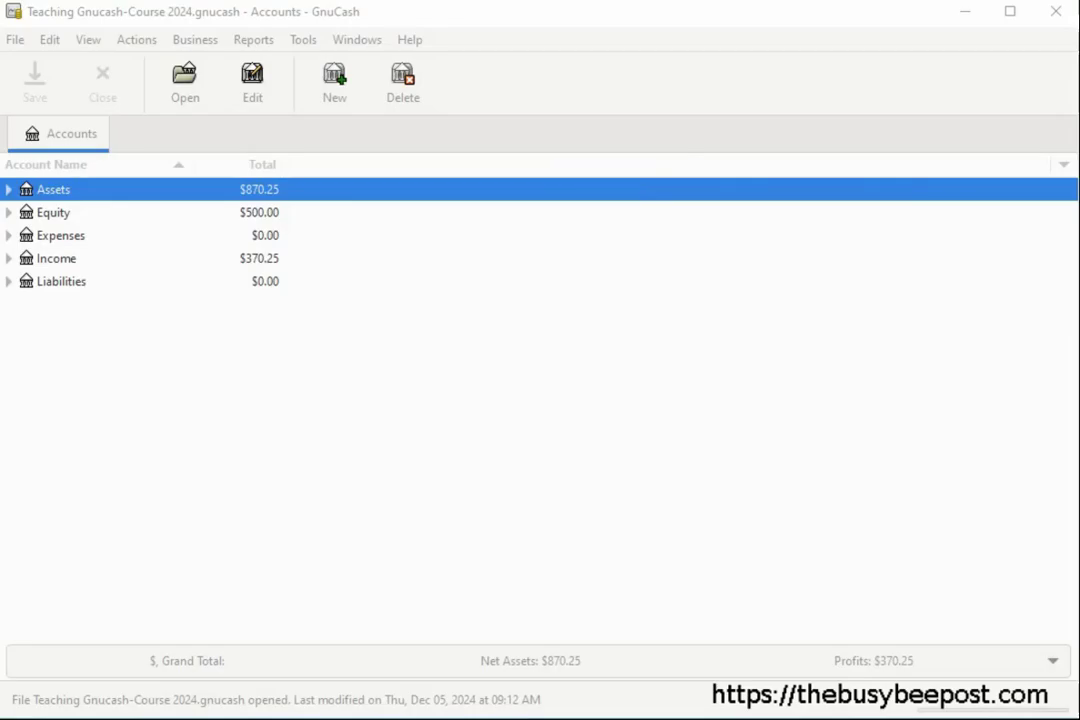
pyautogui.click(16, 42)
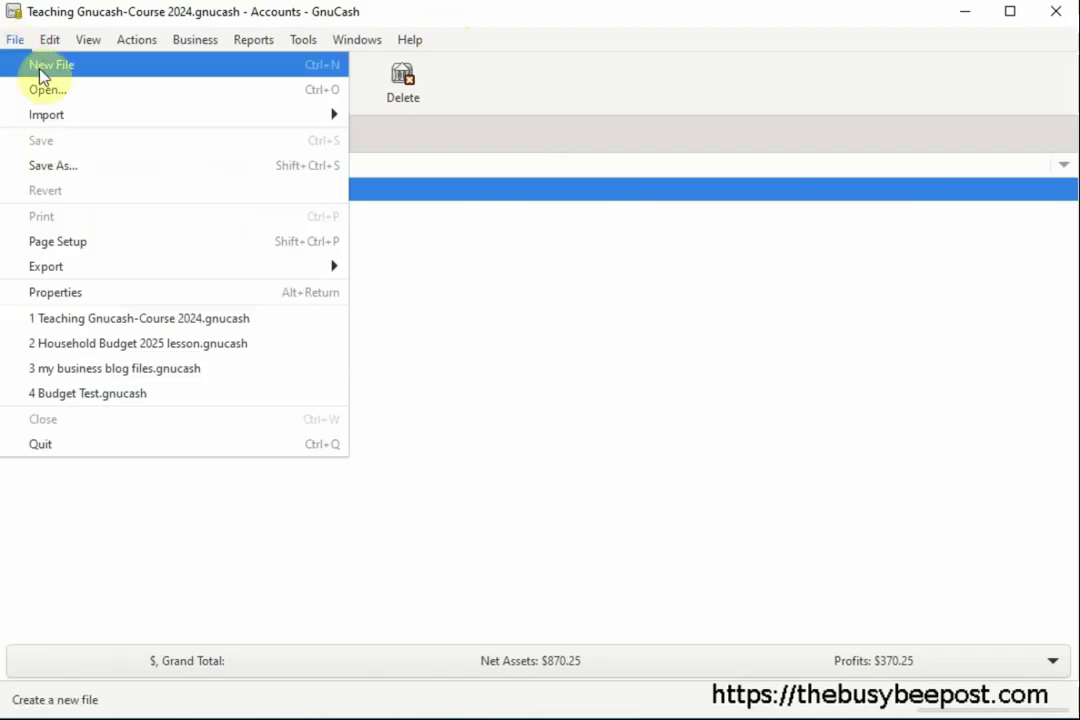
pyautogui.click(41, 66)
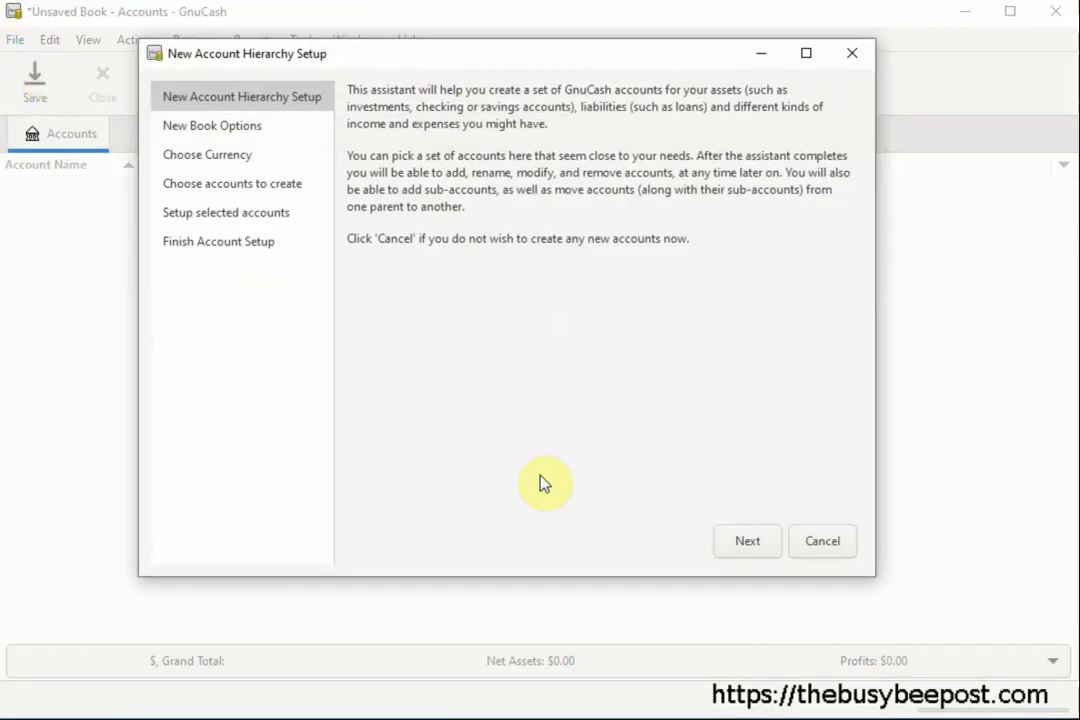
pyautogui.click(747, 540)
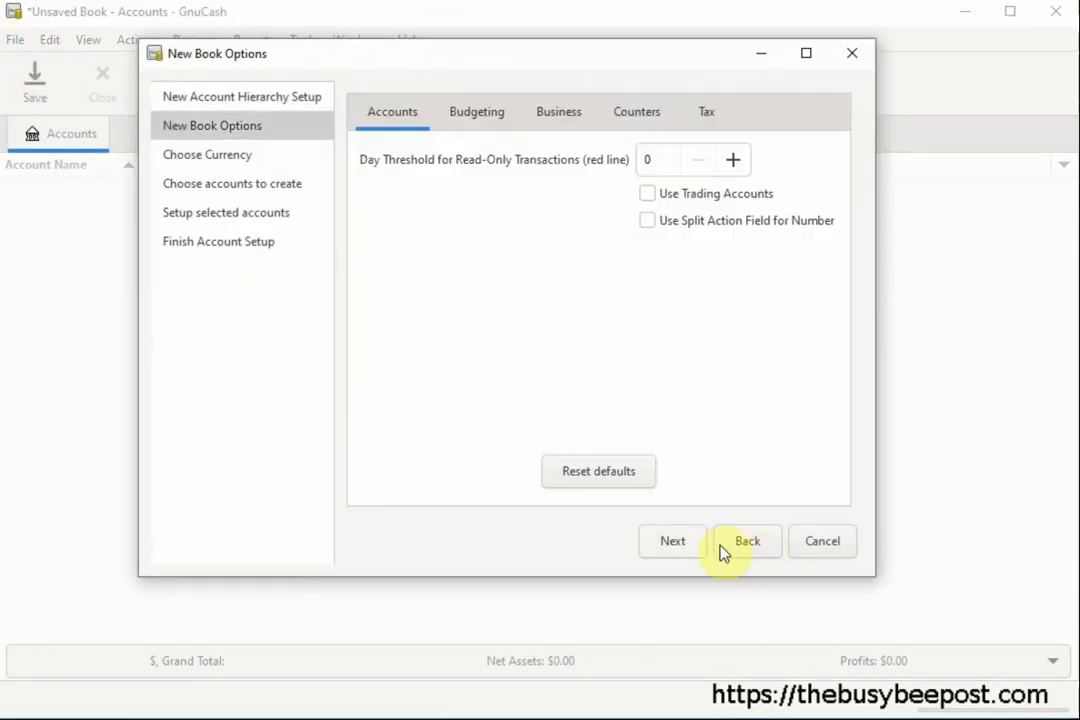
pyautogui.click(681, 546)
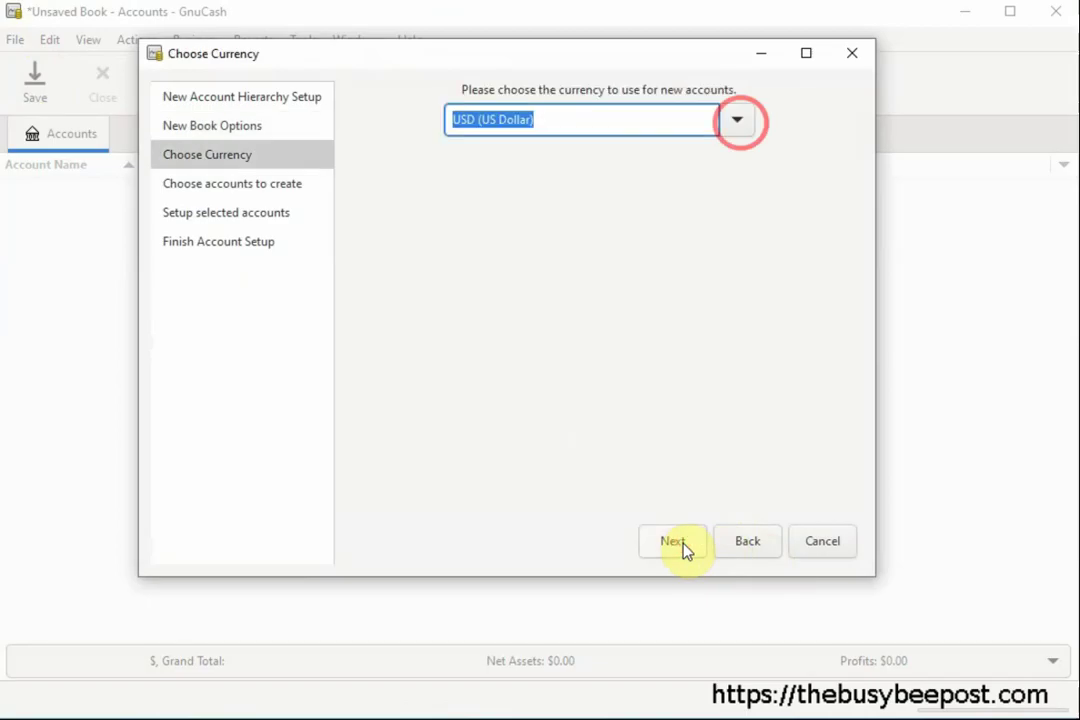
pyautogui.click(681, 546)
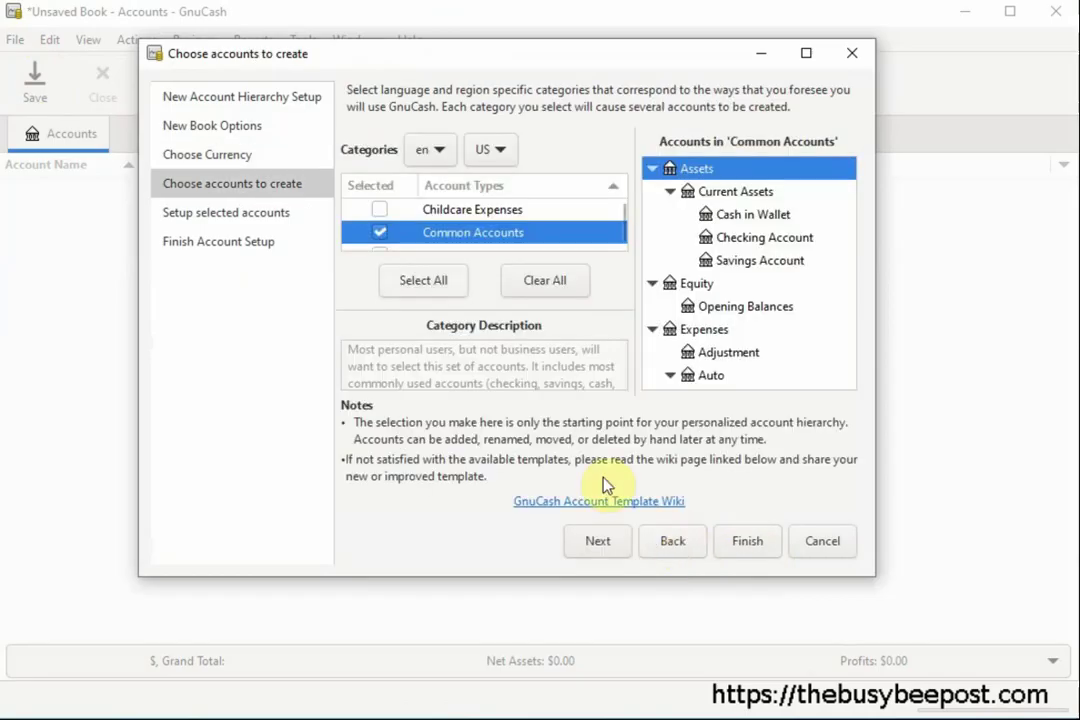
# Replace the Common Accounts category with A Simple Checkbook and apply the setup to create the accounts
pyautogui.click(380, 234)
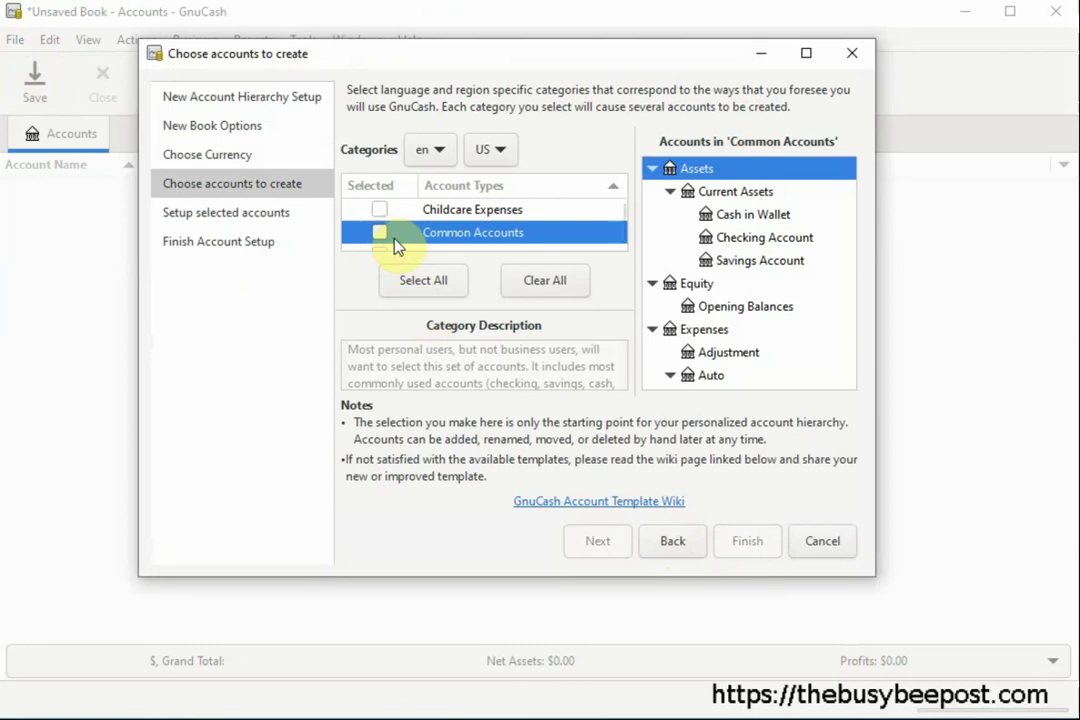
pyautogui.moveTo(615, 224)
pyautogui.mouseDown()
pyautogui.moveTo(618, 234)
pyautogui.moveTo(612, 221)
pyautogui.mouseUp()
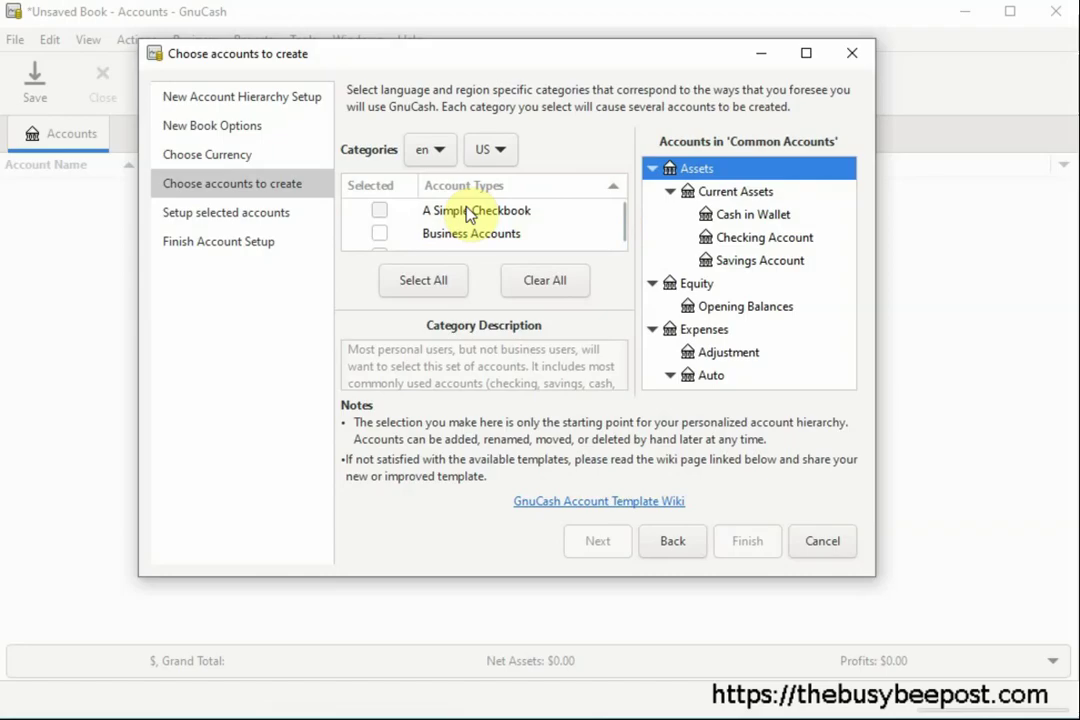
pyautogui.click(379, 212)
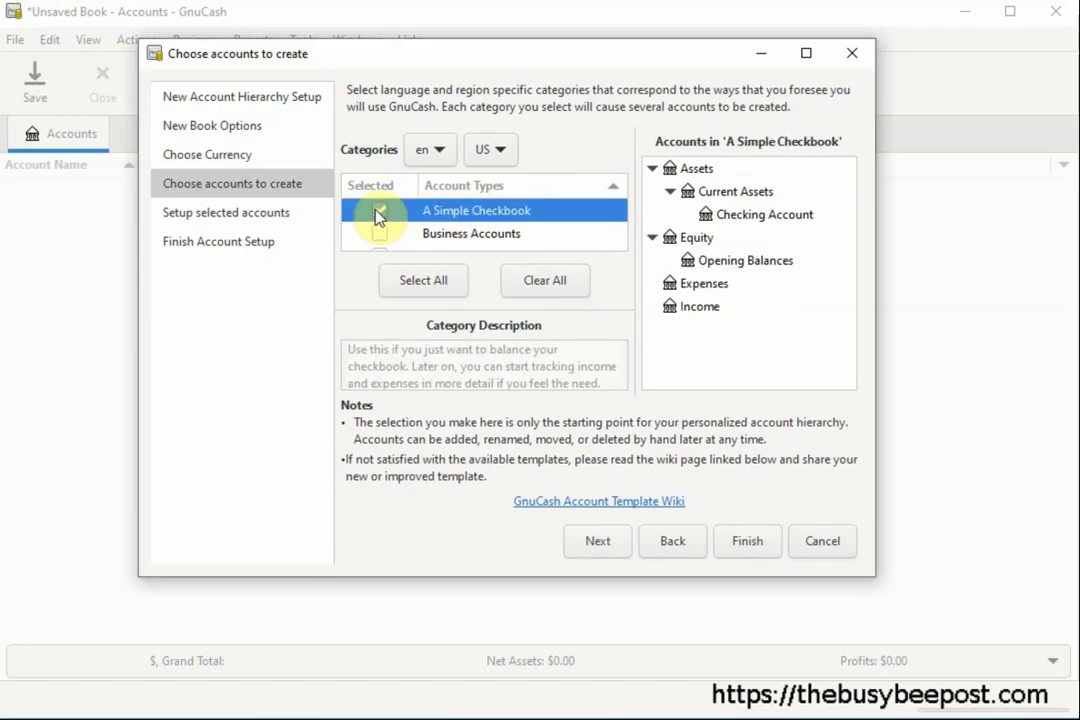
pyautogui.click(747, 545)
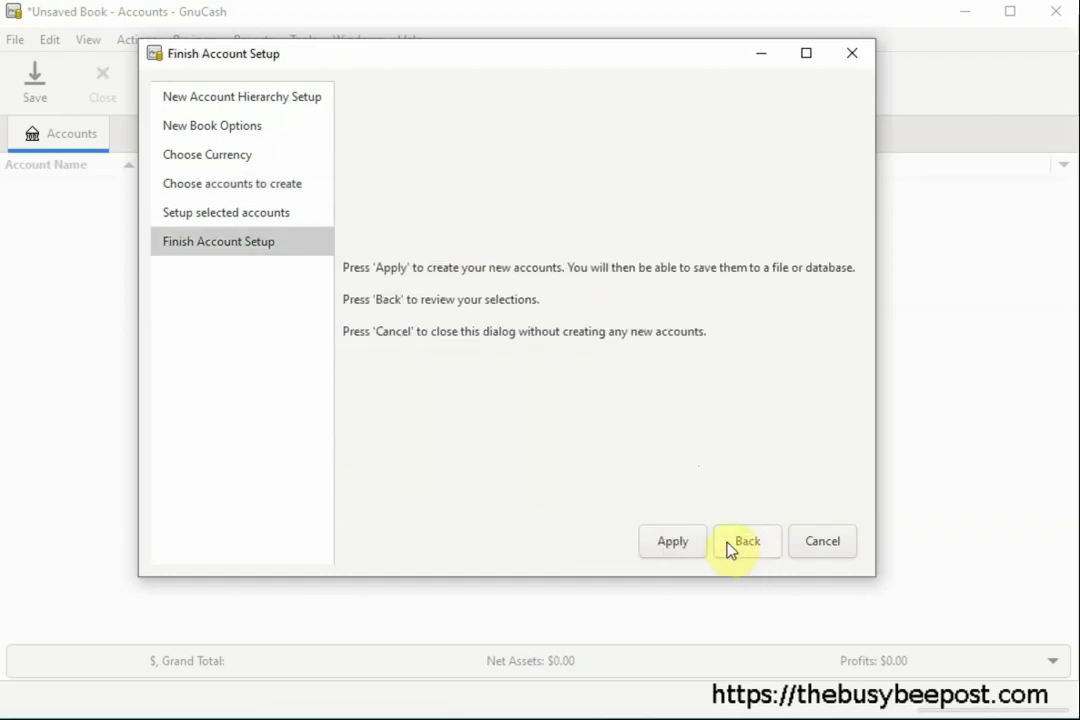
pyautogui.click(680, 548)
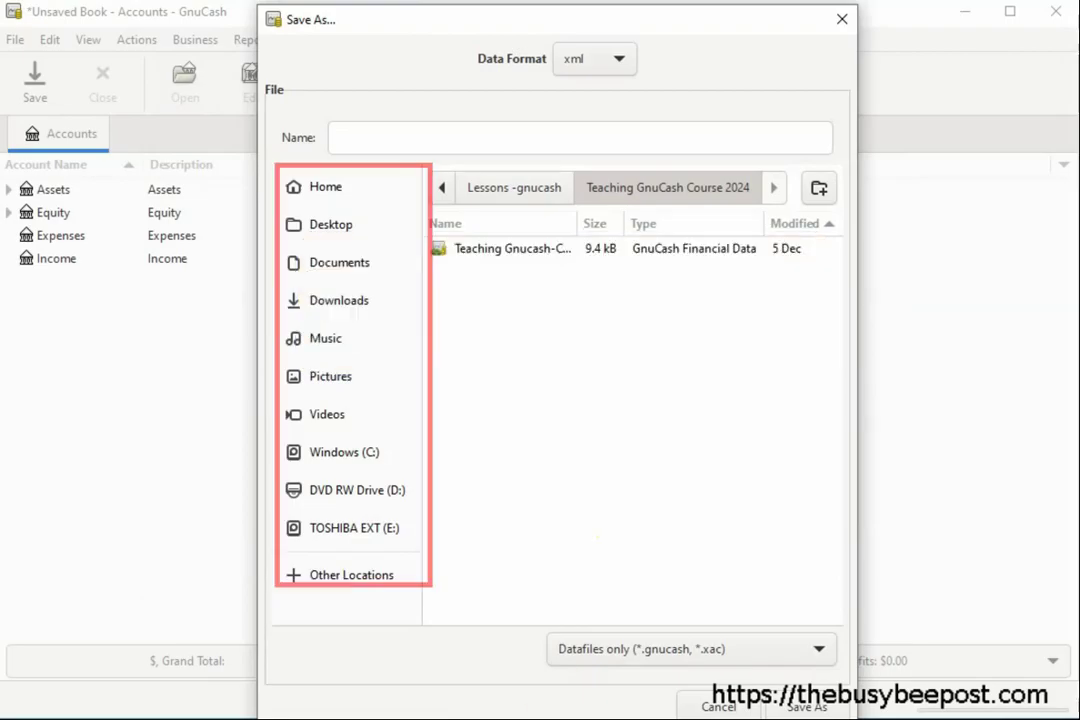
# Choose Documents as the save location and name the file Household Budget
pyautogui.moveTo(577, 716); pyautogui.dragTo(578, 690)
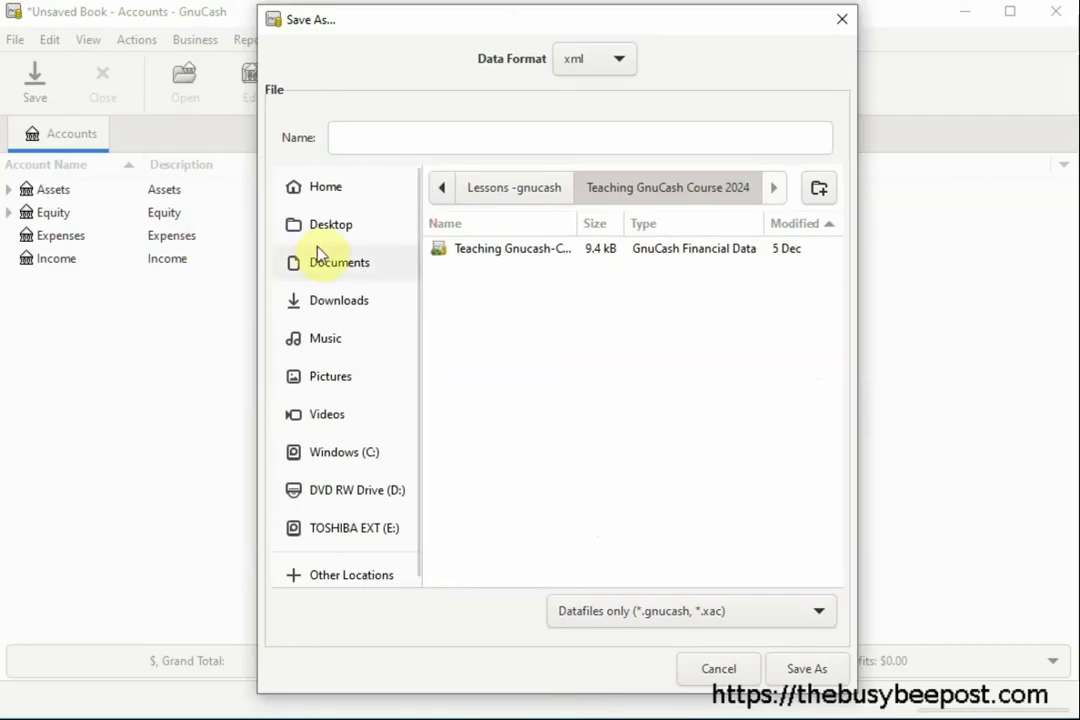
pyautogui.click(324, 271)
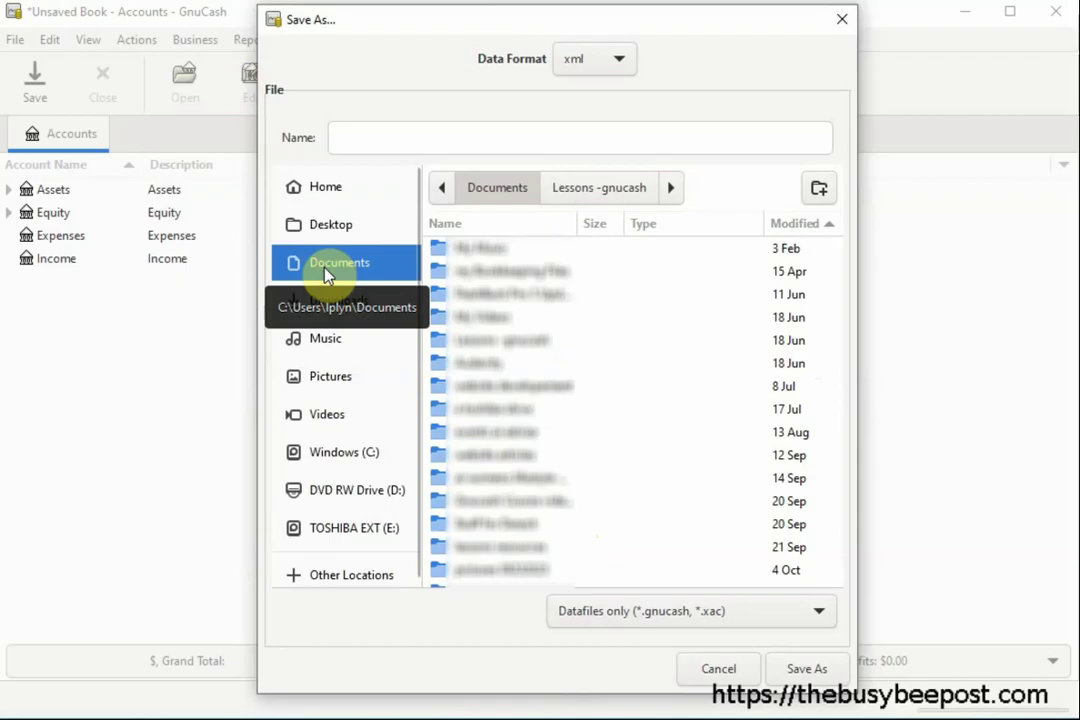
pyautogui.click(350, 137)
pyautogui.write('Ho')
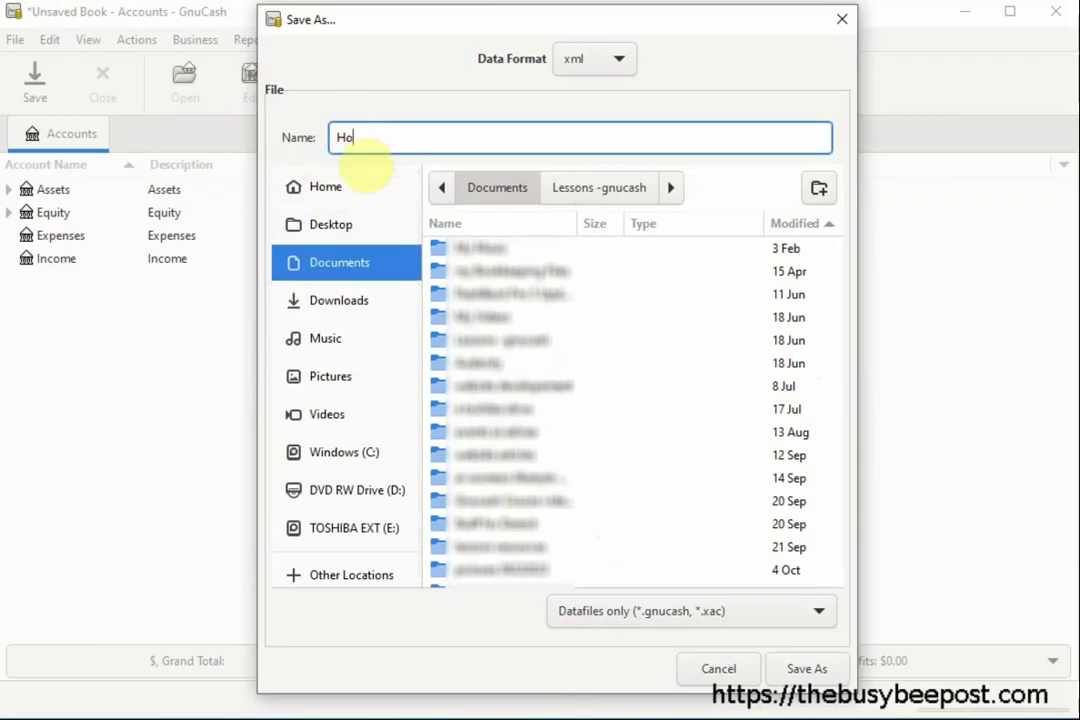
pyautogui.write('usehold Budget')
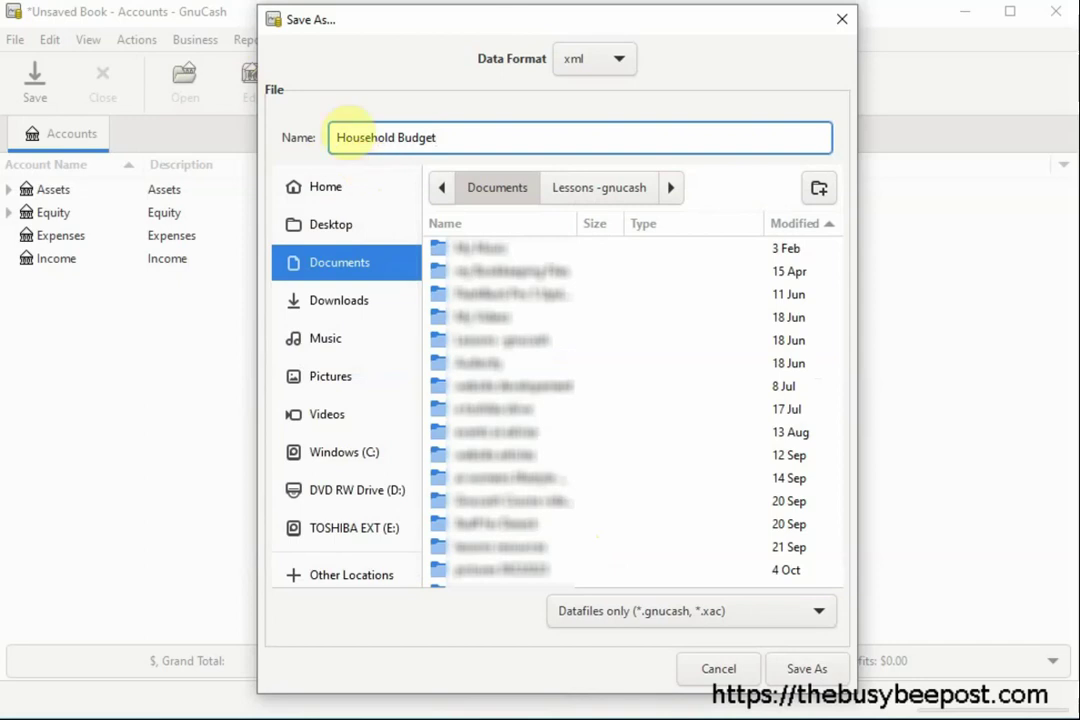
# Create a folder named Budget File 2025 inside Documents and save the Household Budget file in it
pyautogui.click(818, 190)
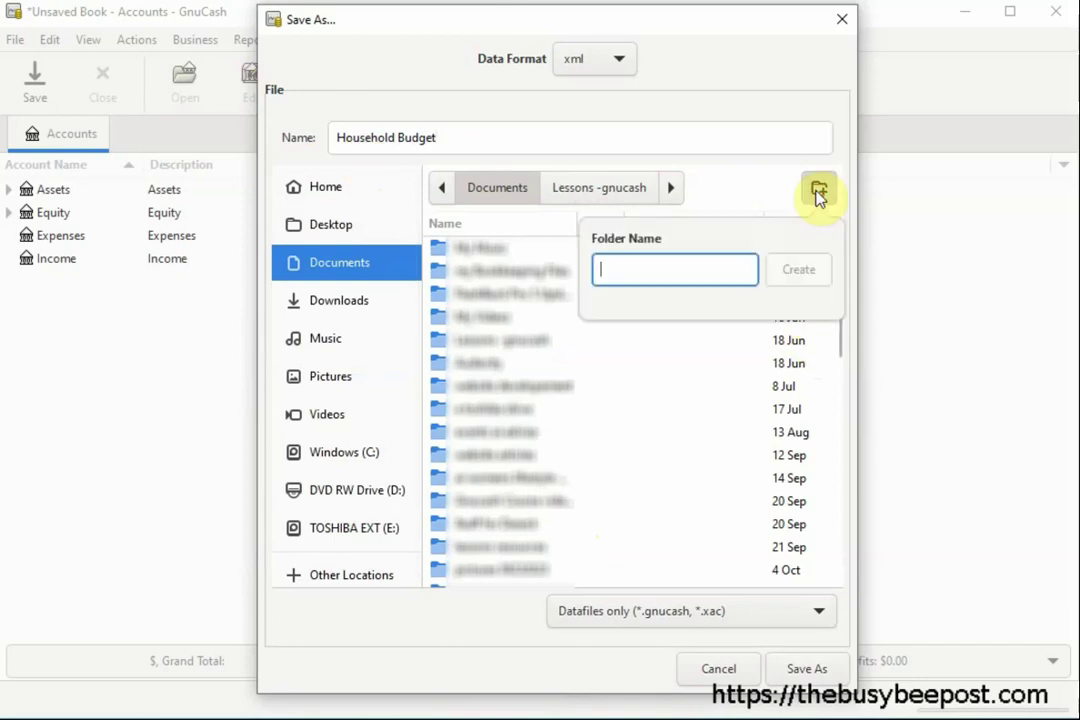
pyautogui.write('Bud')
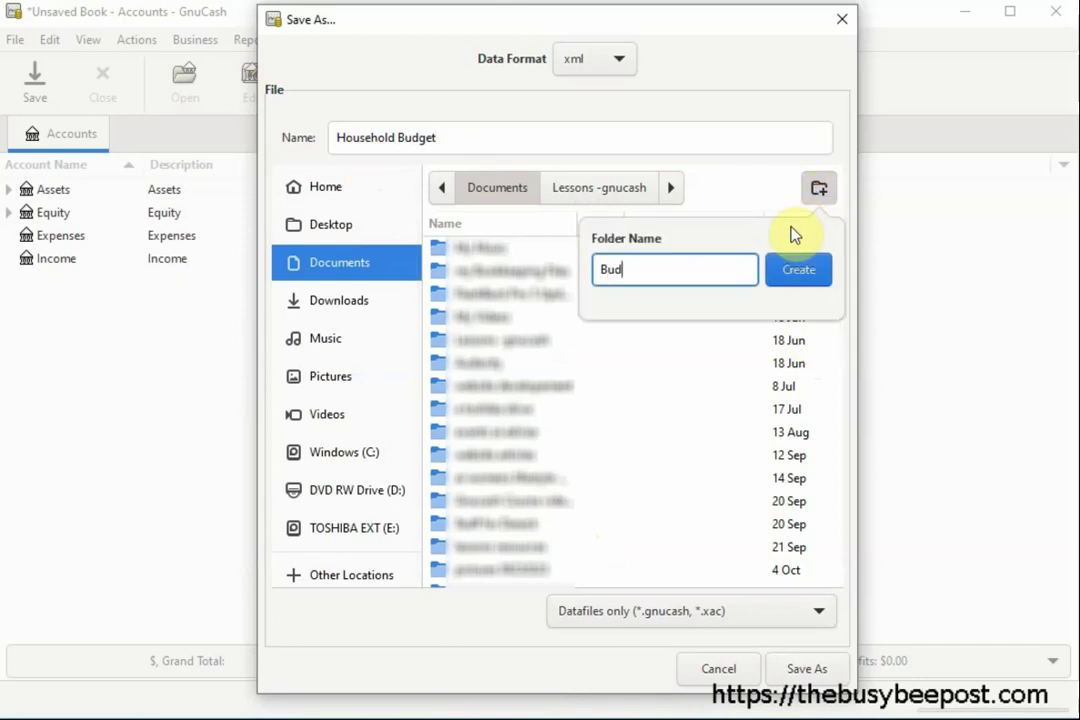
pyautogui.write('get ')
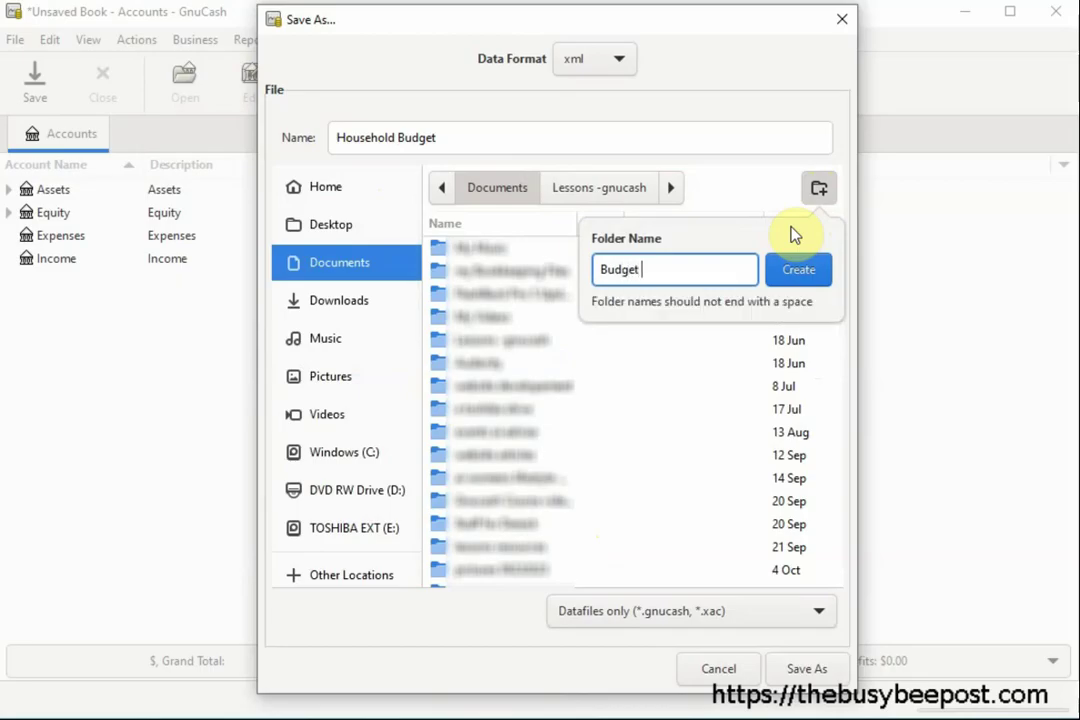
pyautogui.write('File 2025')
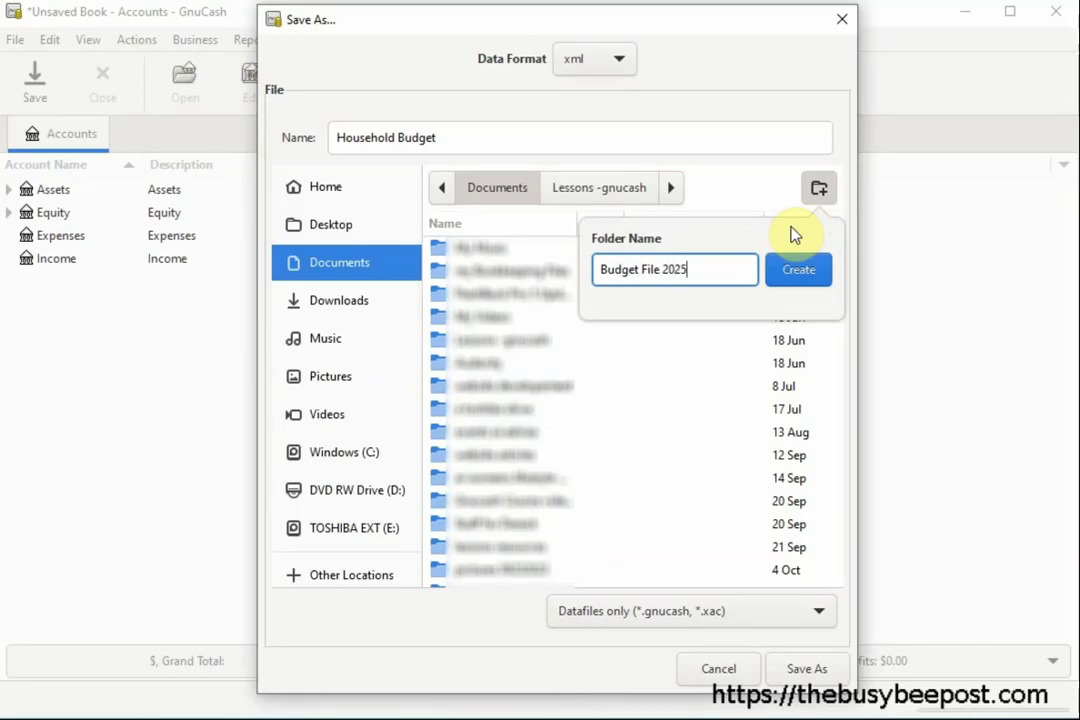
pyautogui.click(770, 271)
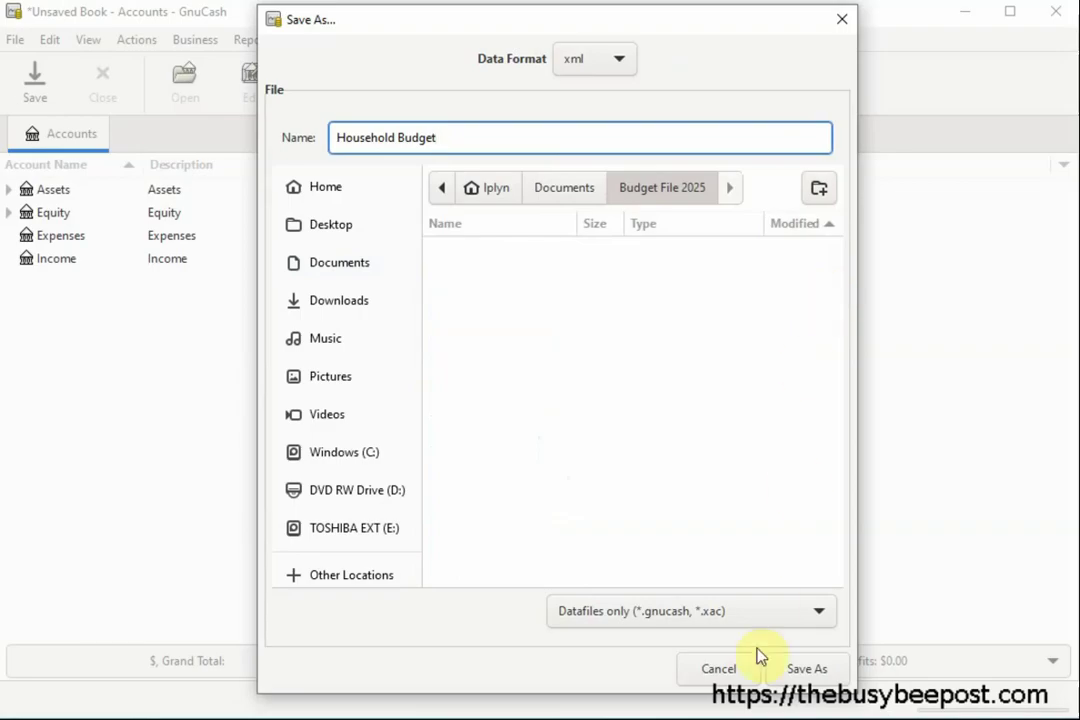
pyautogui.click(805, 668)
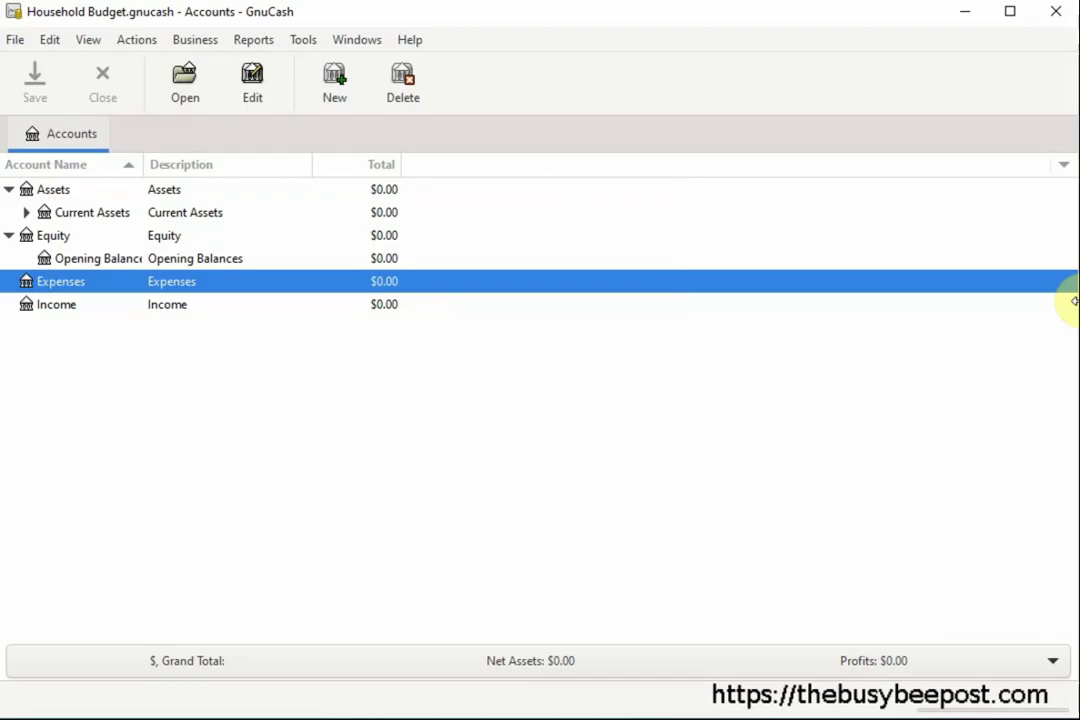
# Hide the Description column in the accounts list and widen the Account Name column
pyautogui.moveTo(1074, 300); pyautogui.dragTo(889, 287)
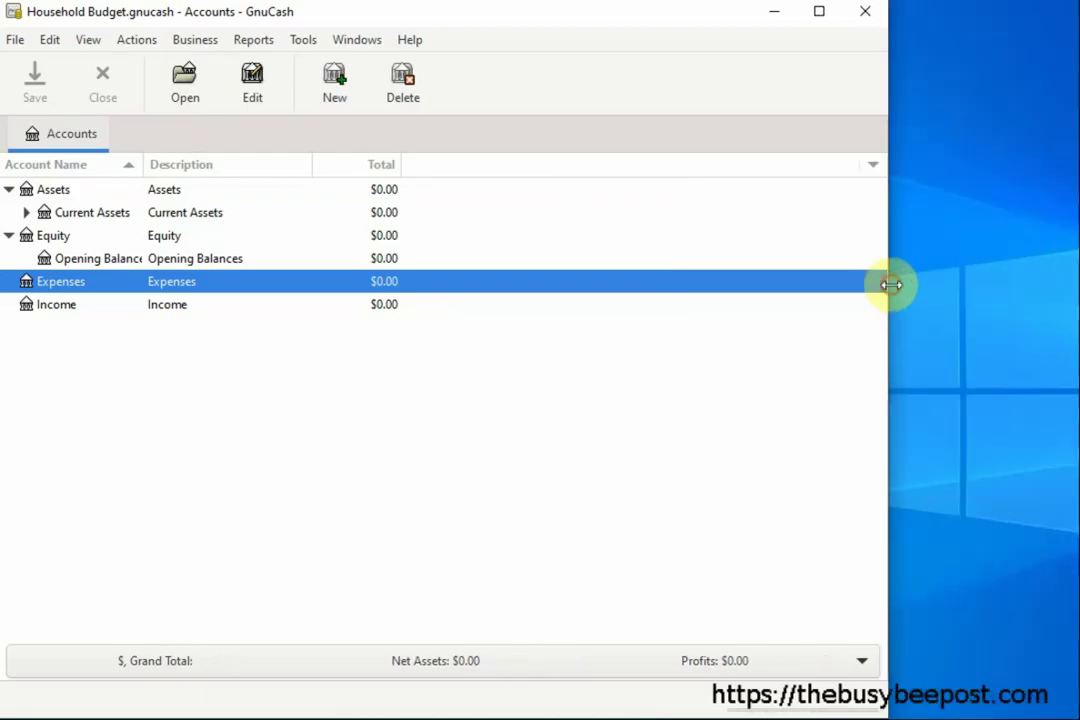
pyautogui.click(873, 170)
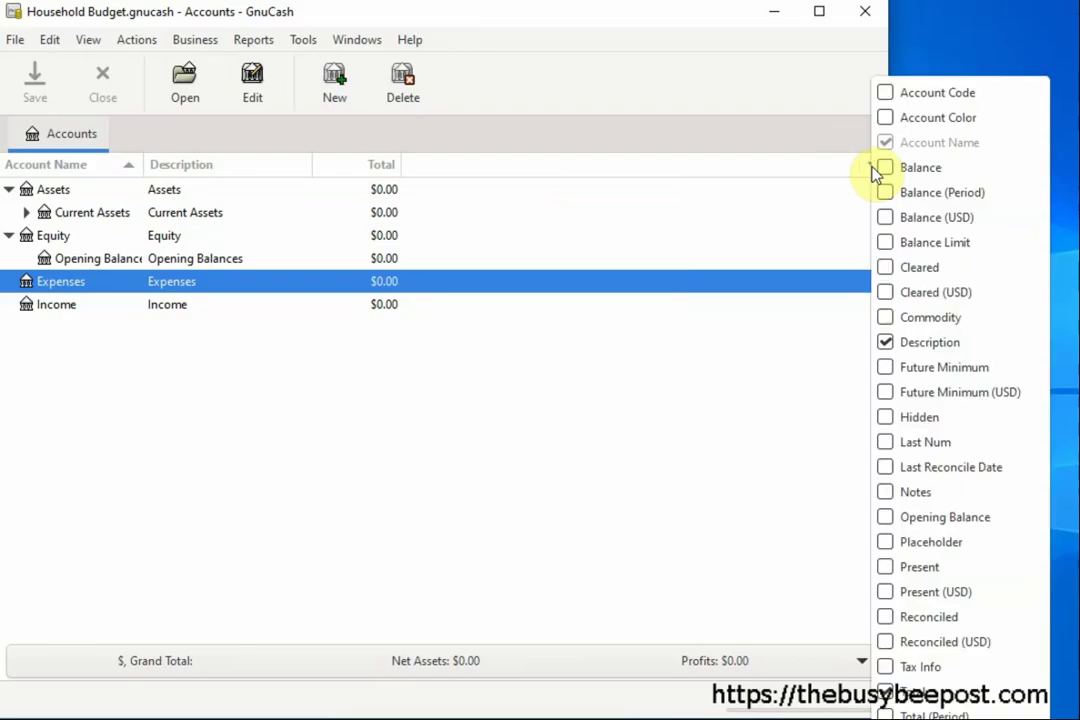
pyautogui.click(886, 342)
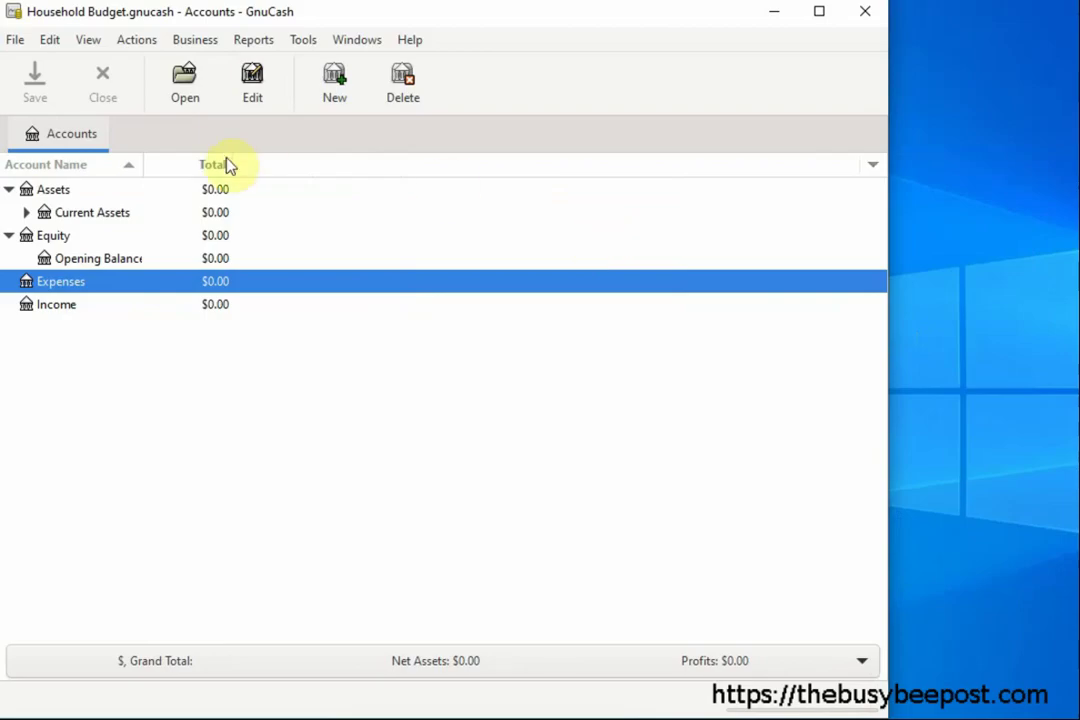
pyautogui.moveTo(143, 166); pyautogui.dragTo(217, 168)
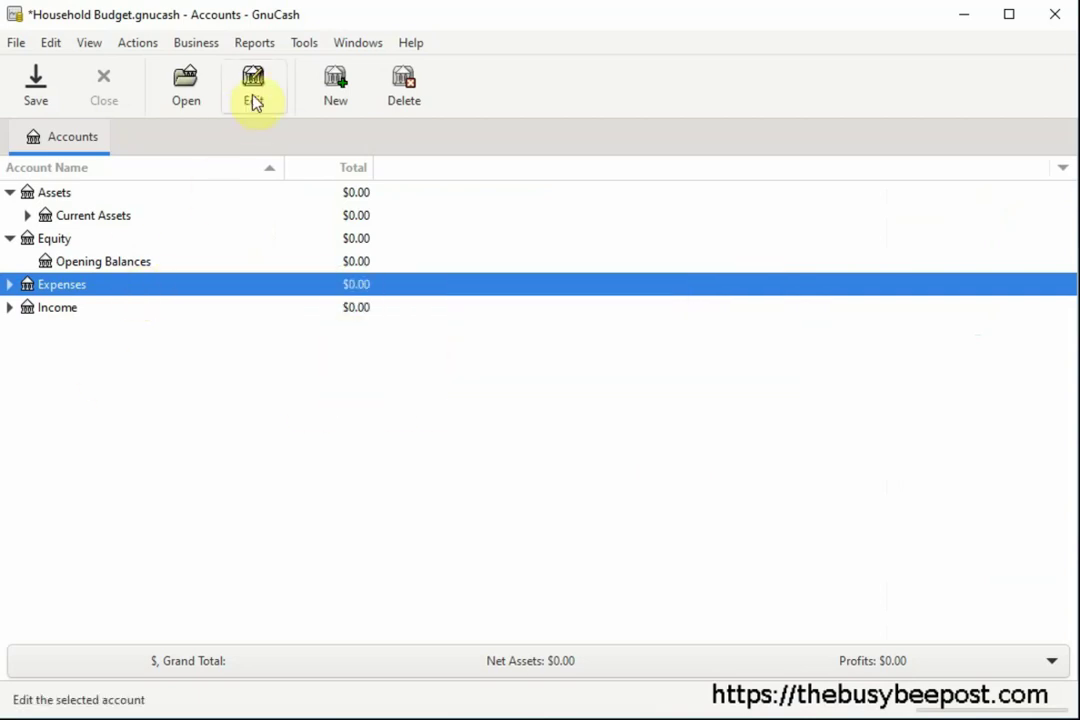
# Mark the Expenses account as a placeholder
pyautogui.click(253, 90)
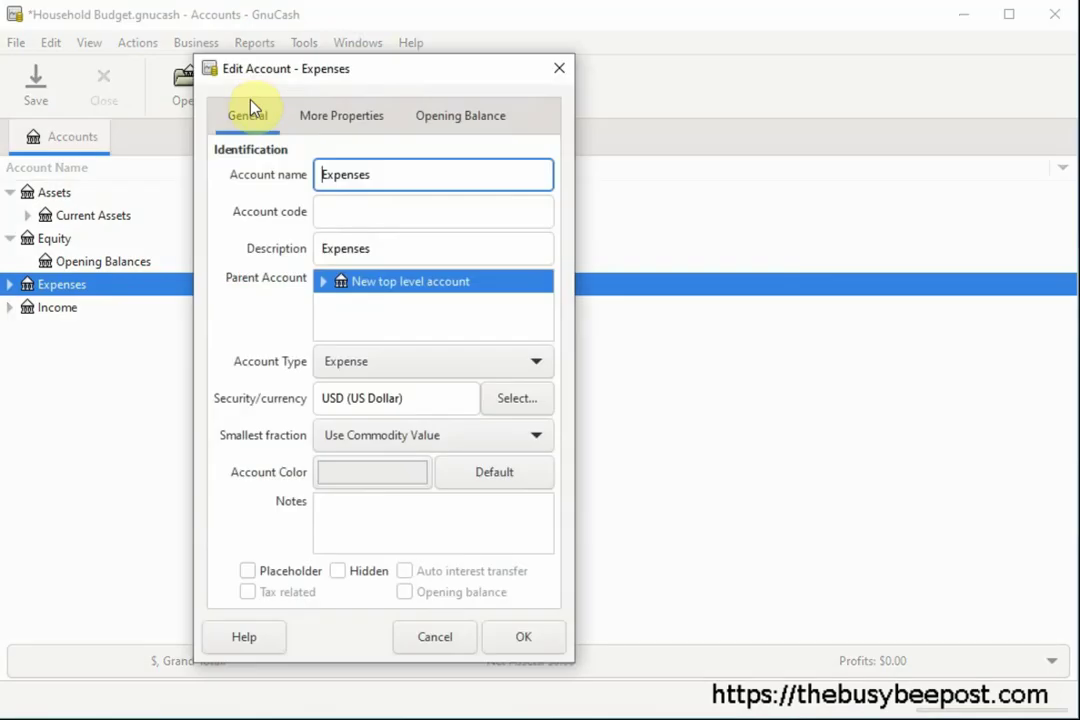
pyautogui.click(250, 573)
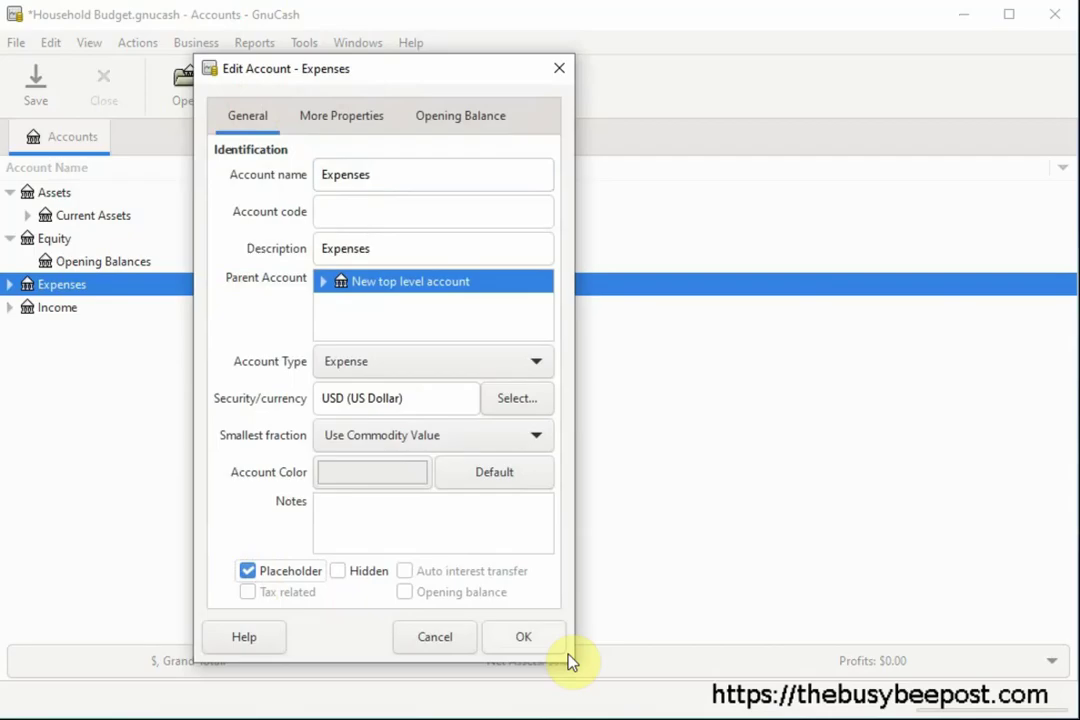
pyautogui.click(538, 645)
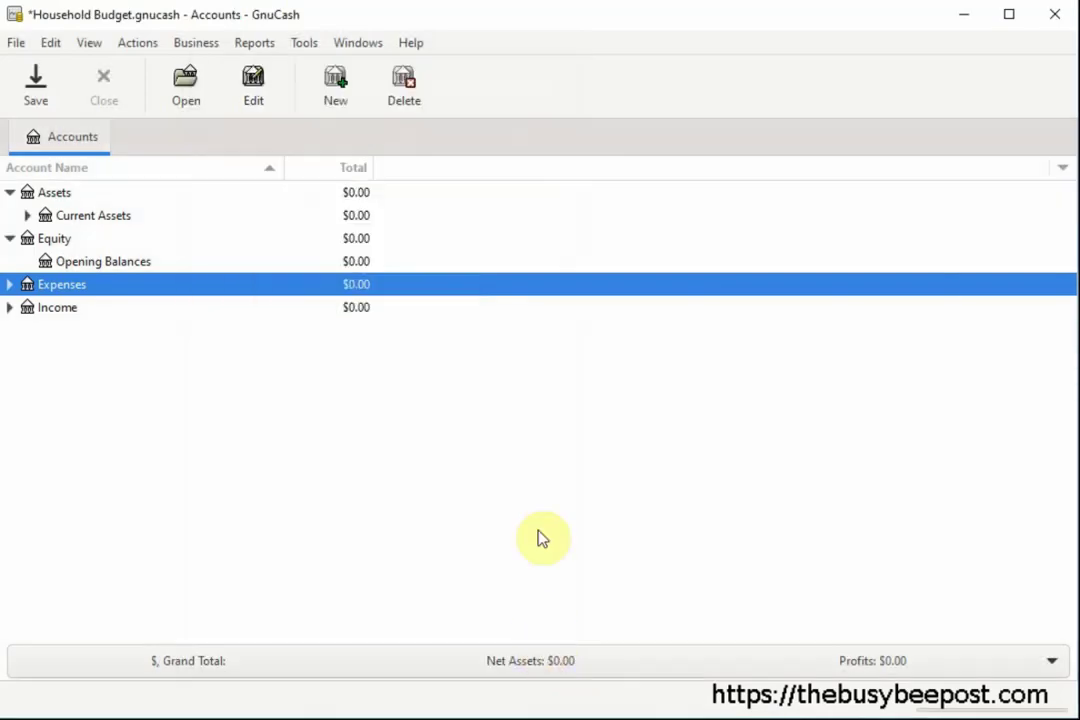
# Mark the Income account as a placeholder
pyautogui.click(70, 316)
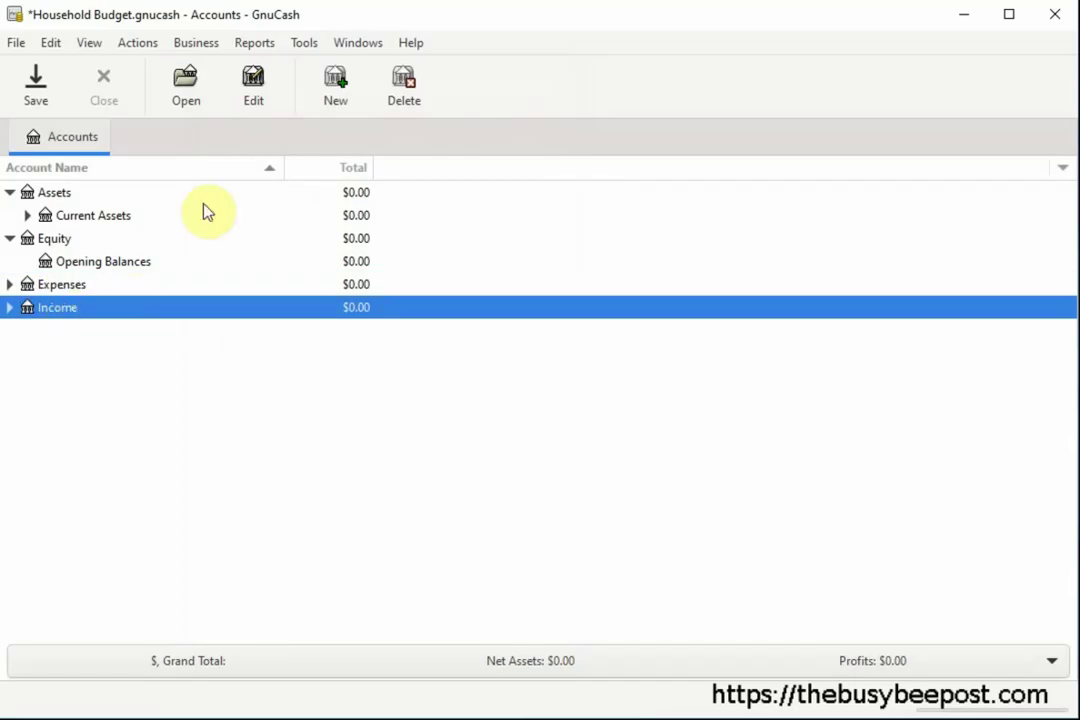
pyautogui.click(258, 92)
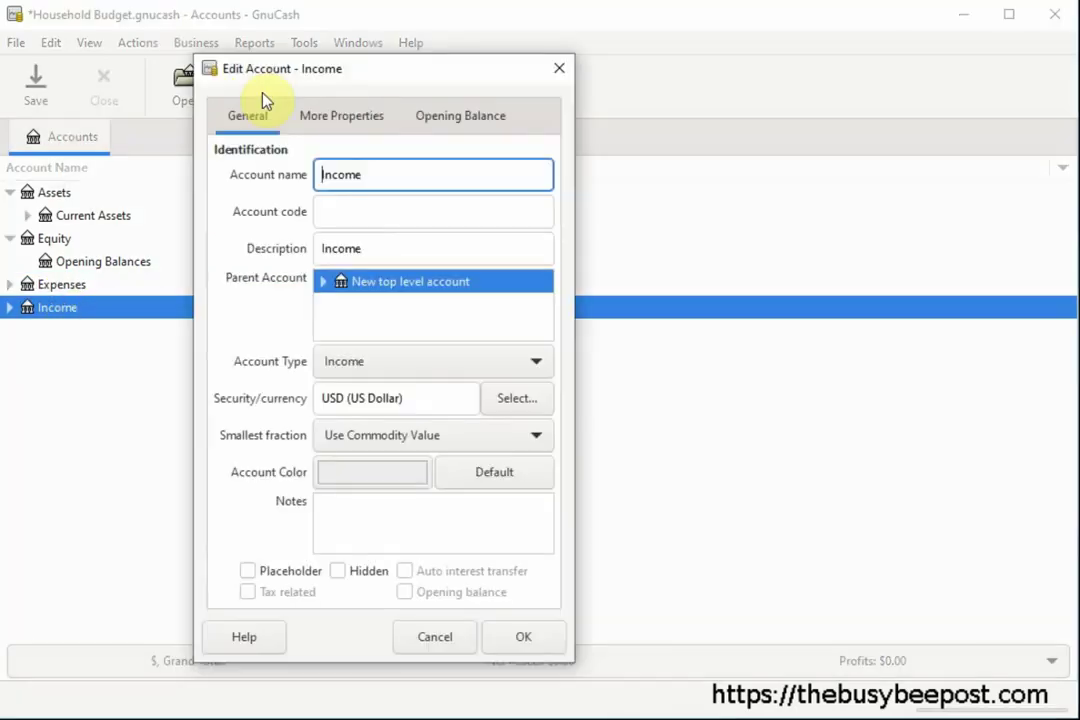
pyautogui.click(247, 572)
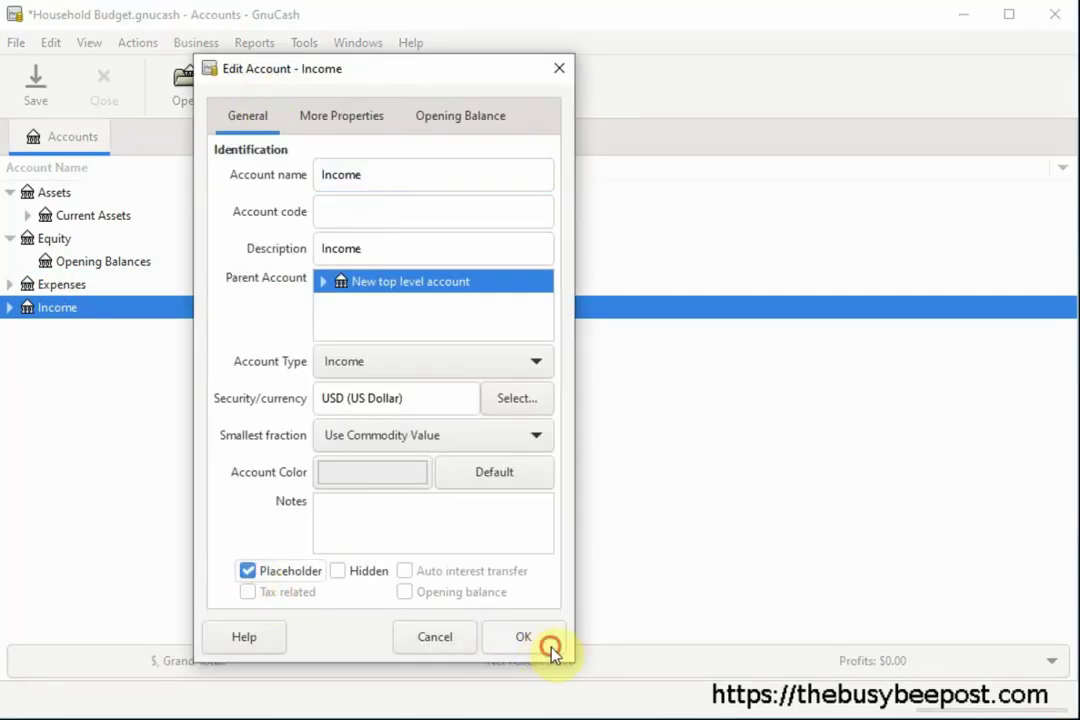
pyautogui.click(550, 645)
# Create a sub-account named Salary / Wages under Income, save the file and expand the Income account
pyautogui.click(52, 307)
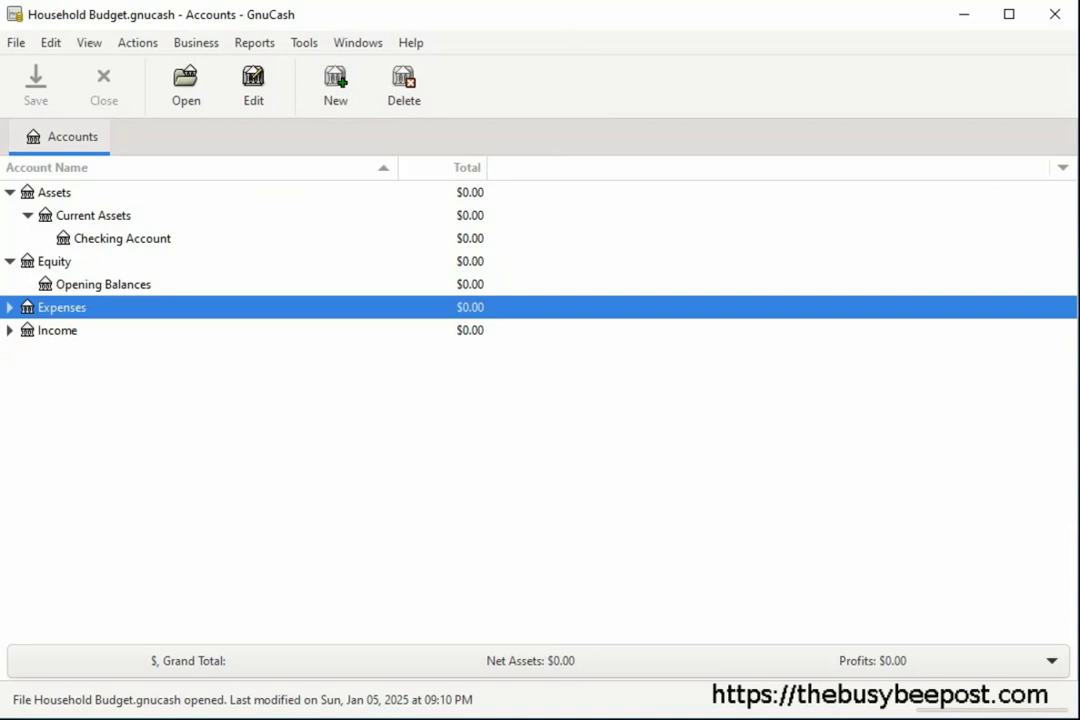
pyautogui.click(46, 334)
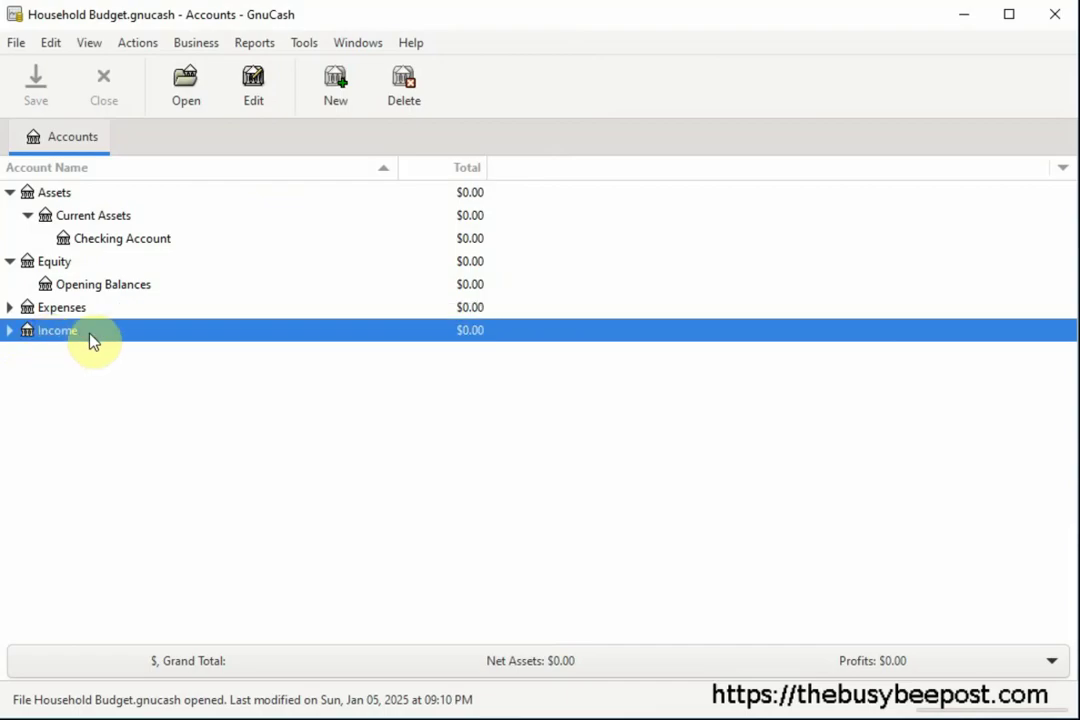
pyautogui.click(345, 108)
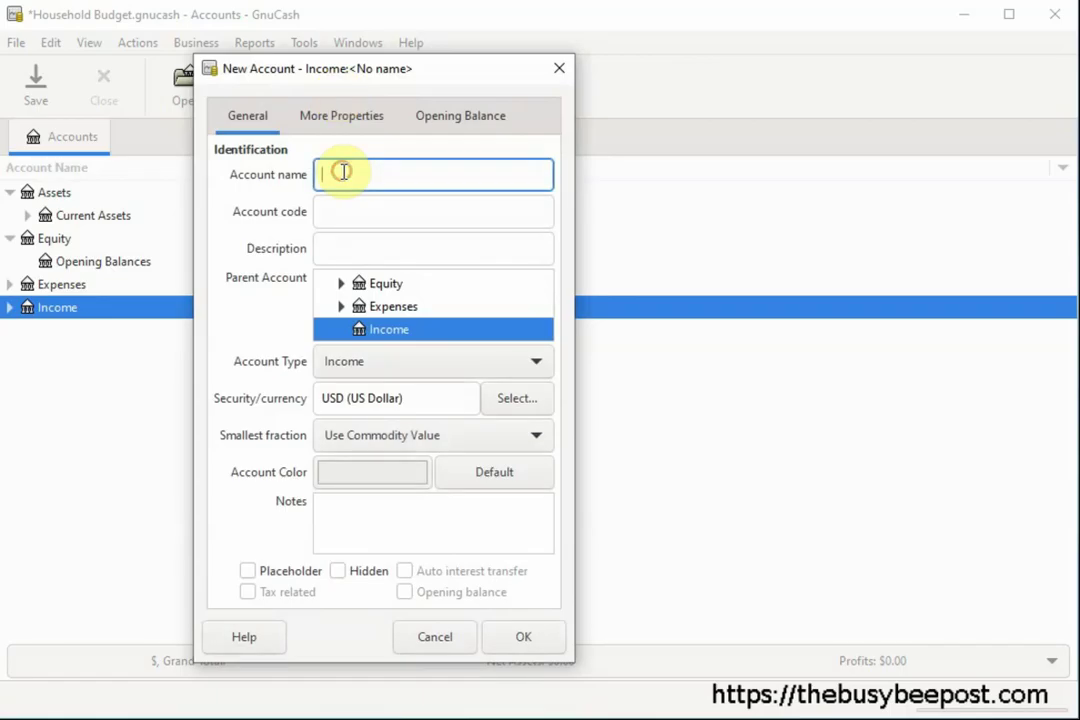
pyautogui.write('Salary / Wages')
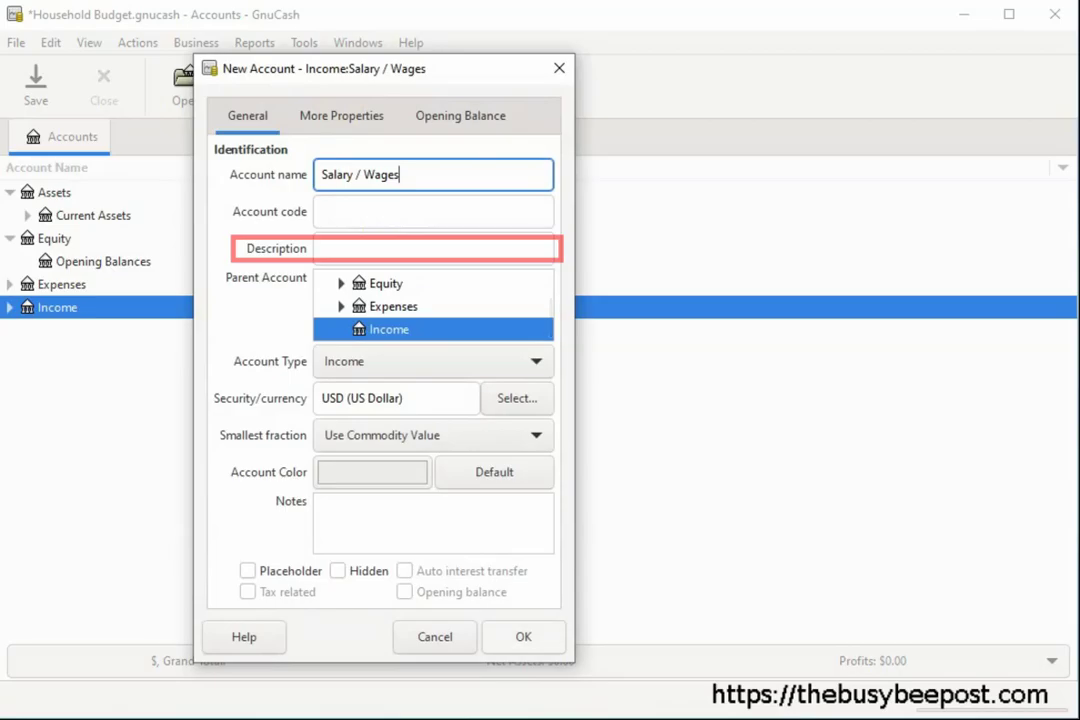
pyautogui.click(525, 640)
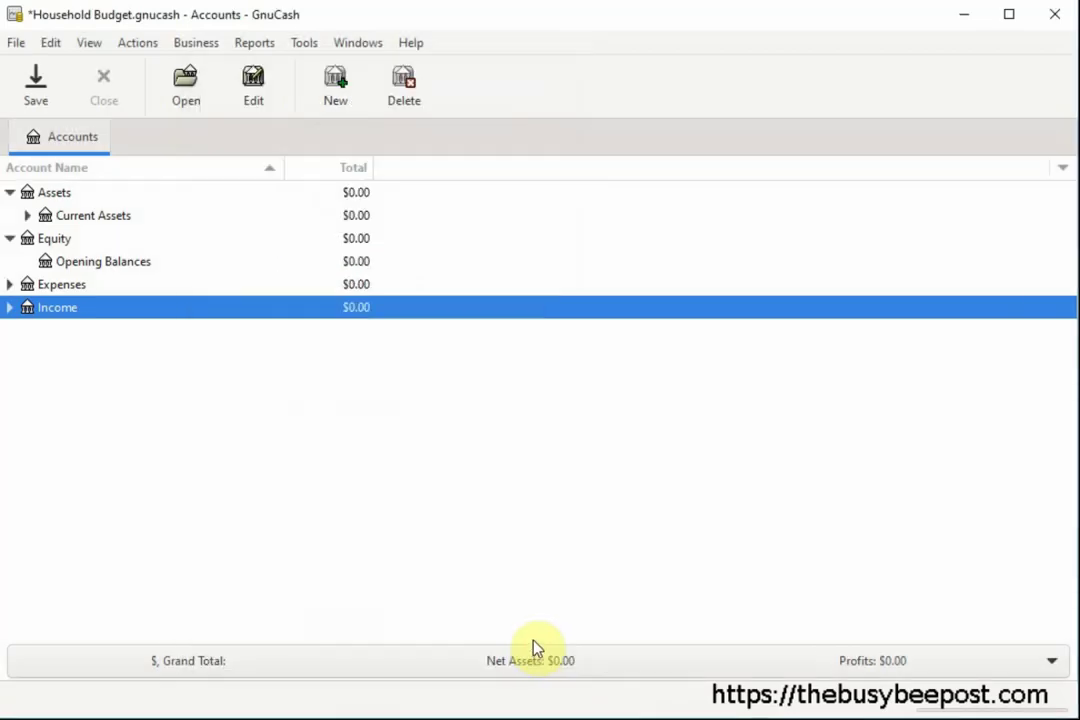
pyautogui.hotkey('ctrl', 's')
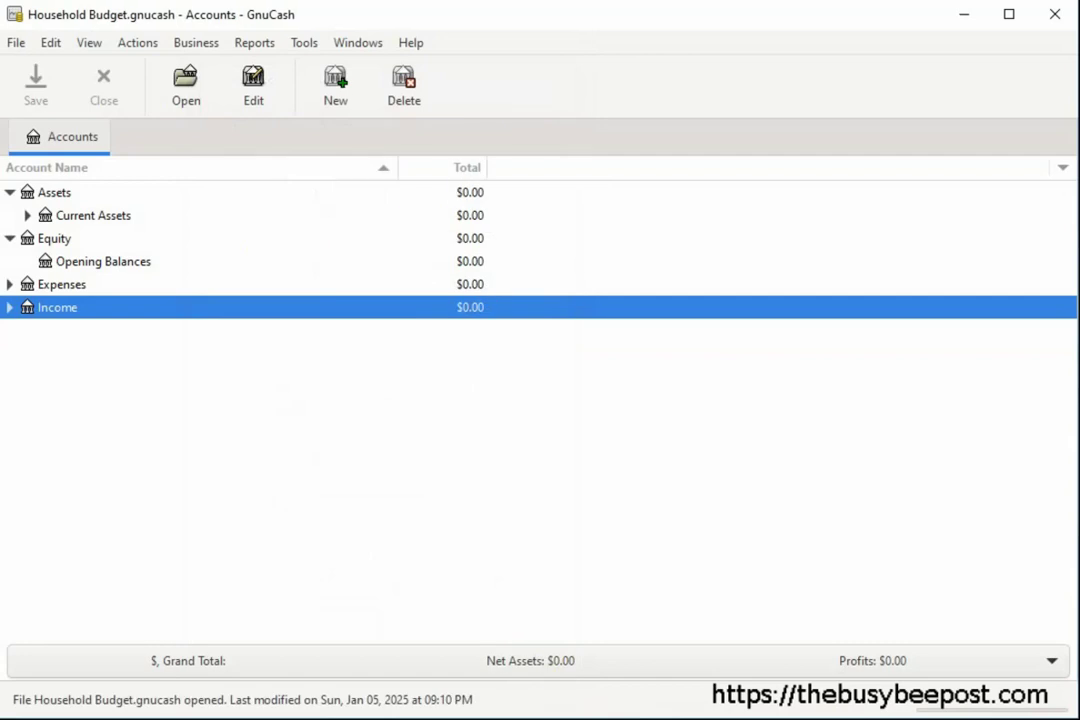
pyautogui.click(9, 308)
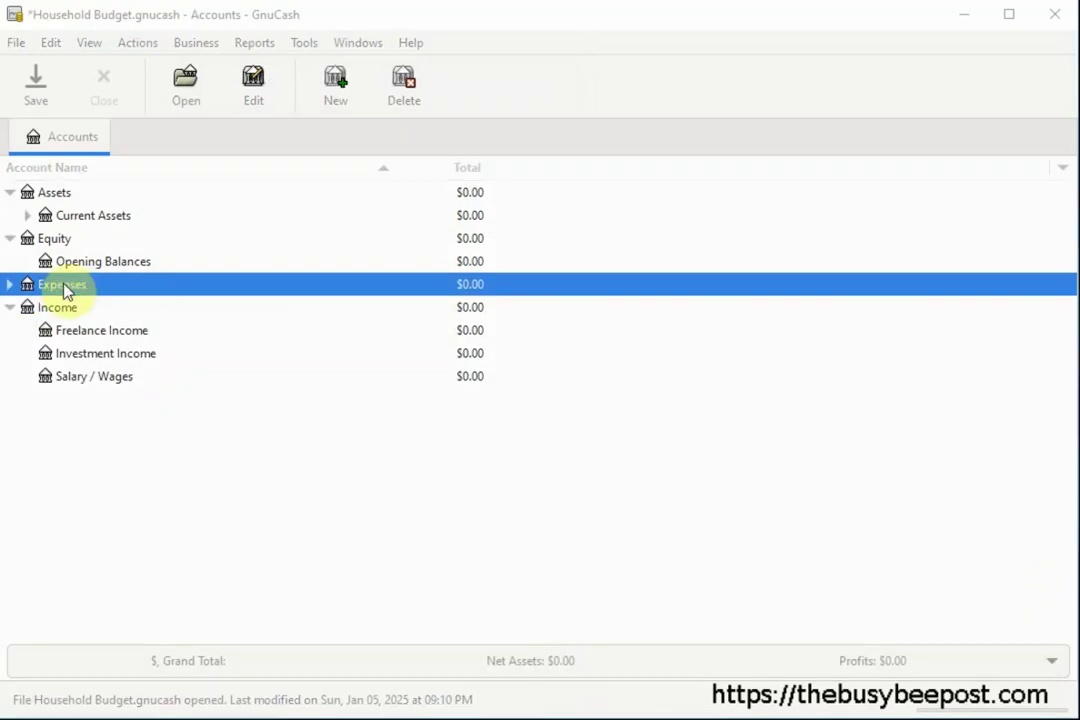
# Collapse the Income account and create a sub-account named Car Payments under Expenses
pyautogui.click(9, 307)
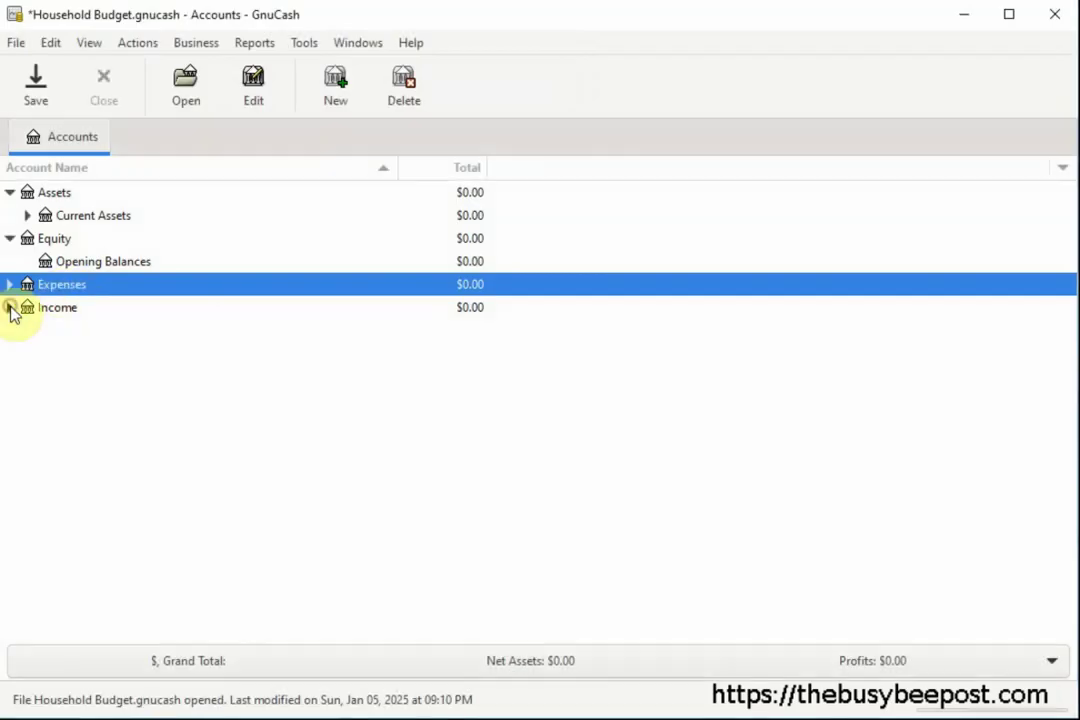
pyautogui.press('Up')
pyautogui.click(61, 287)
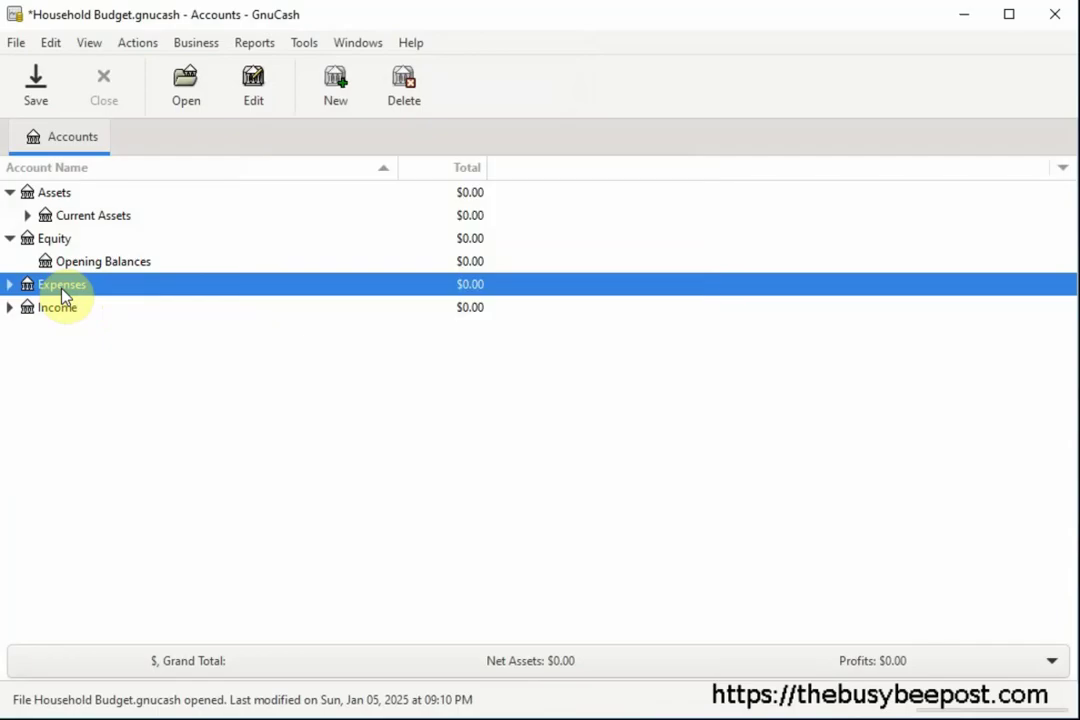
pyautogui.click(336, 82)
pyautogui.write('Car Payments')
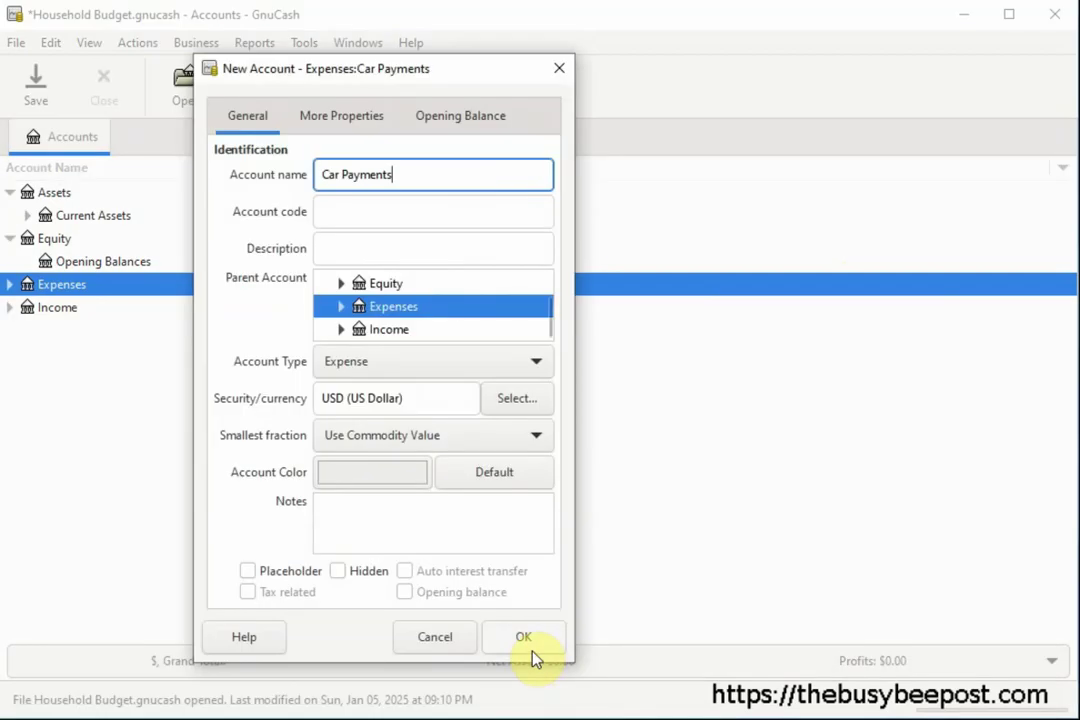
pyautogui.click(532, 652)
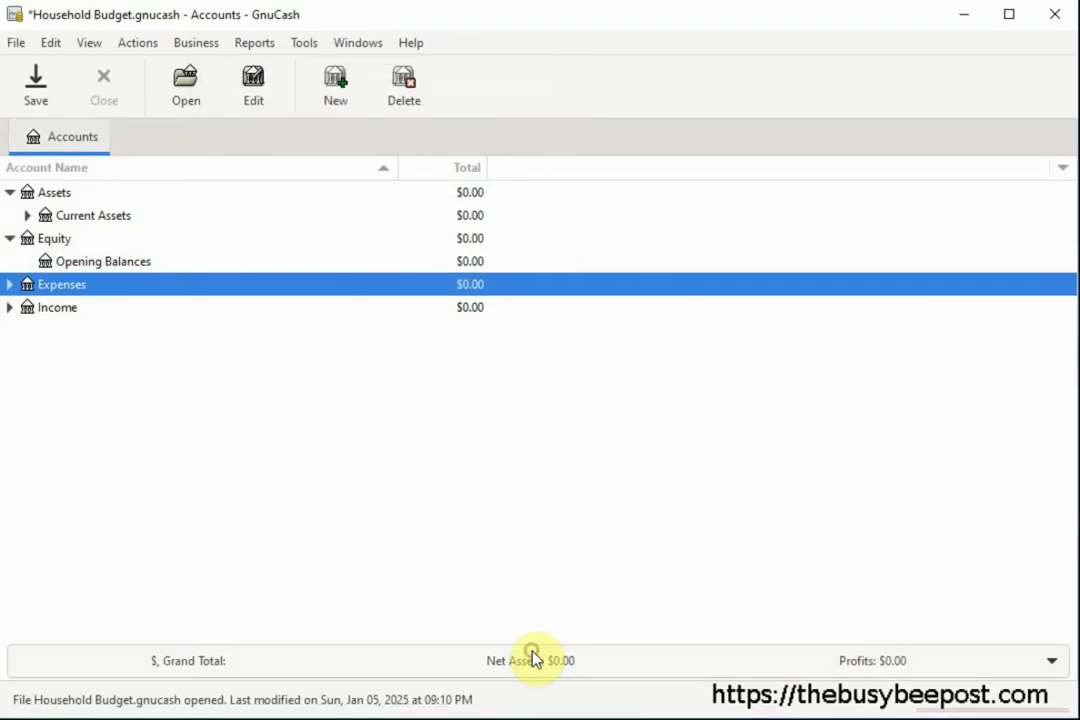
# Expand the Expenses account to view its sub-accounts and collapse the Equity and Assets accounts
pyautogui.click(9, 285)
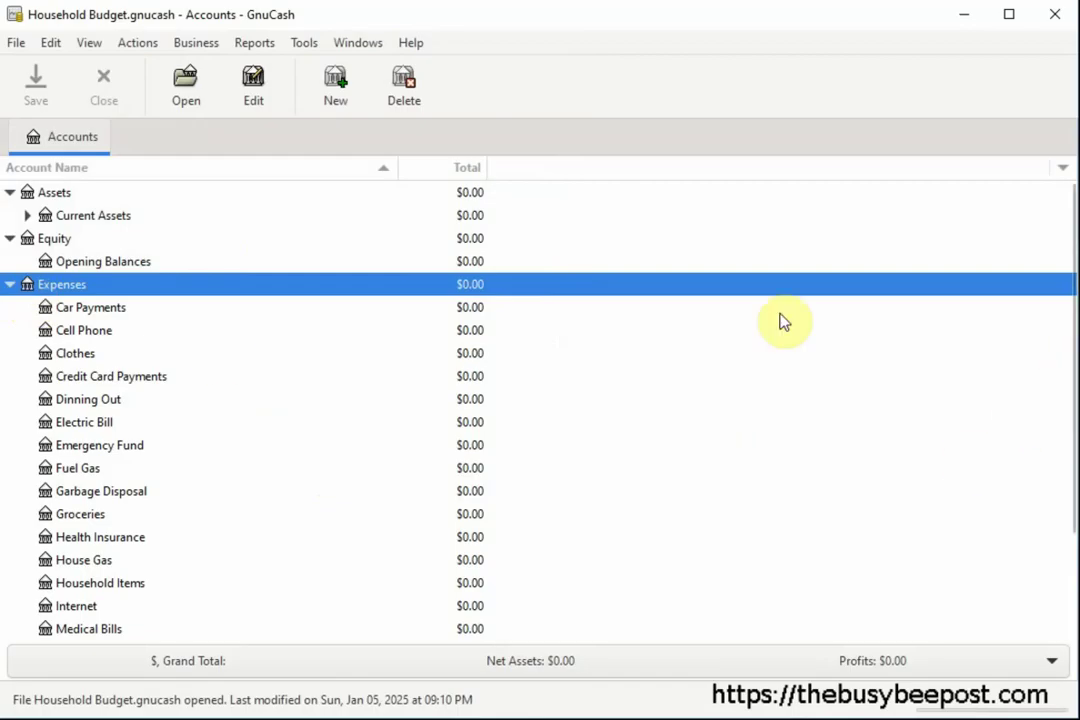
pyautogui.click(10, 239)
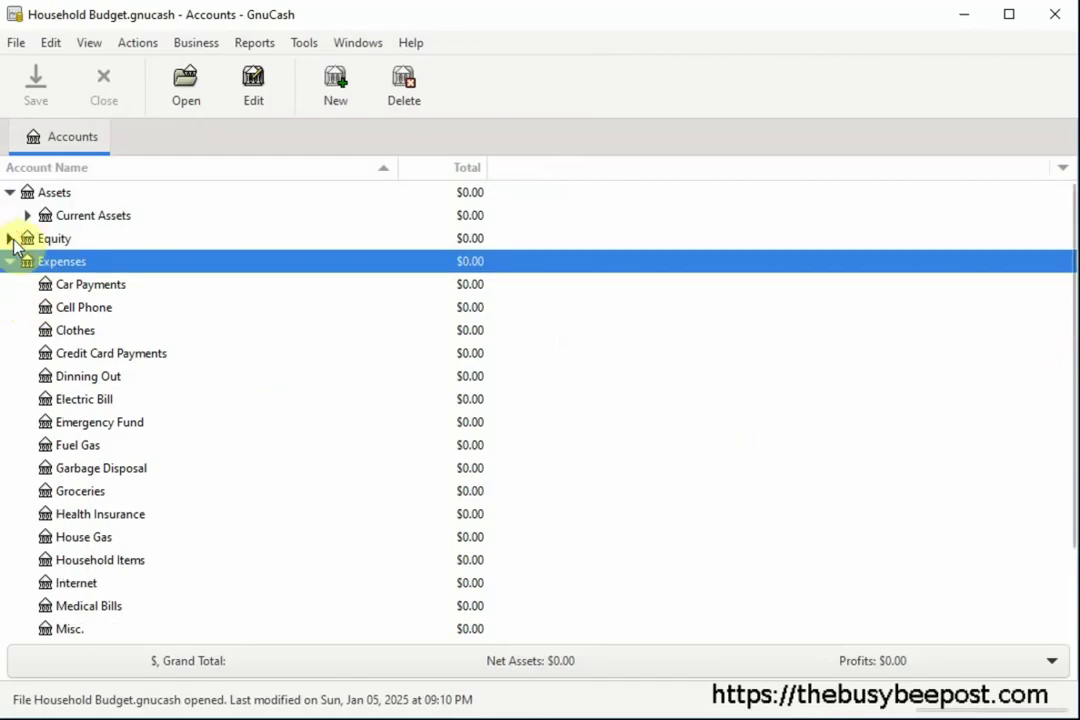
pyautogui.click(9, 193)
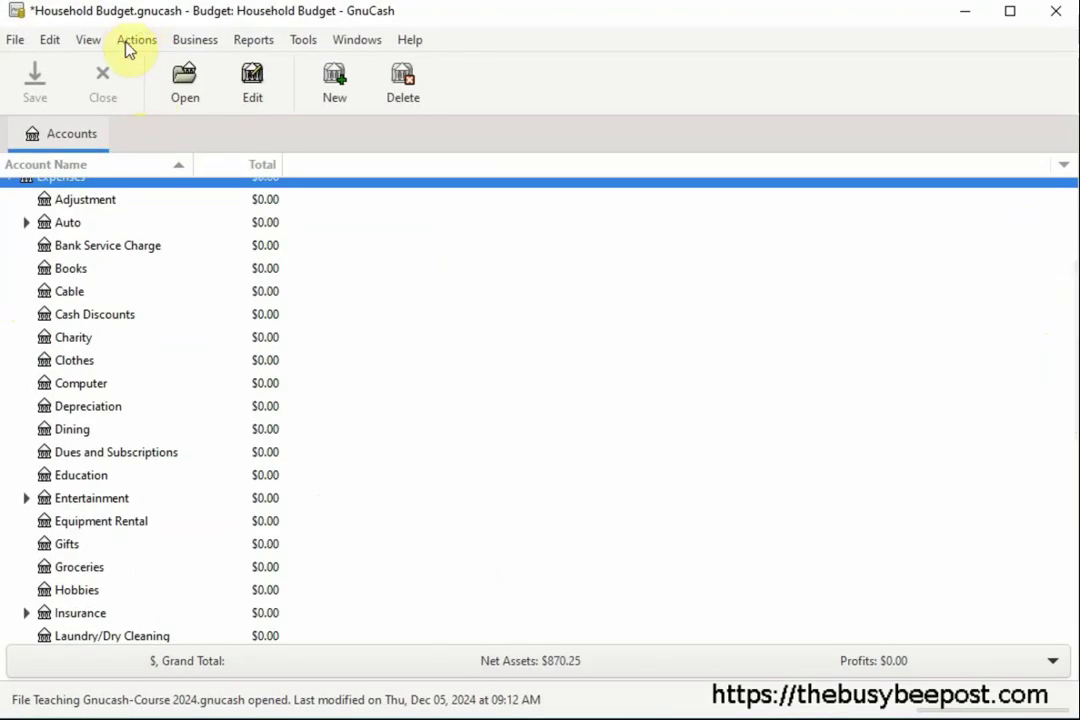
# Create a new budget and rename it Household Budget in the budget options
pyautogui.click(130, 40)
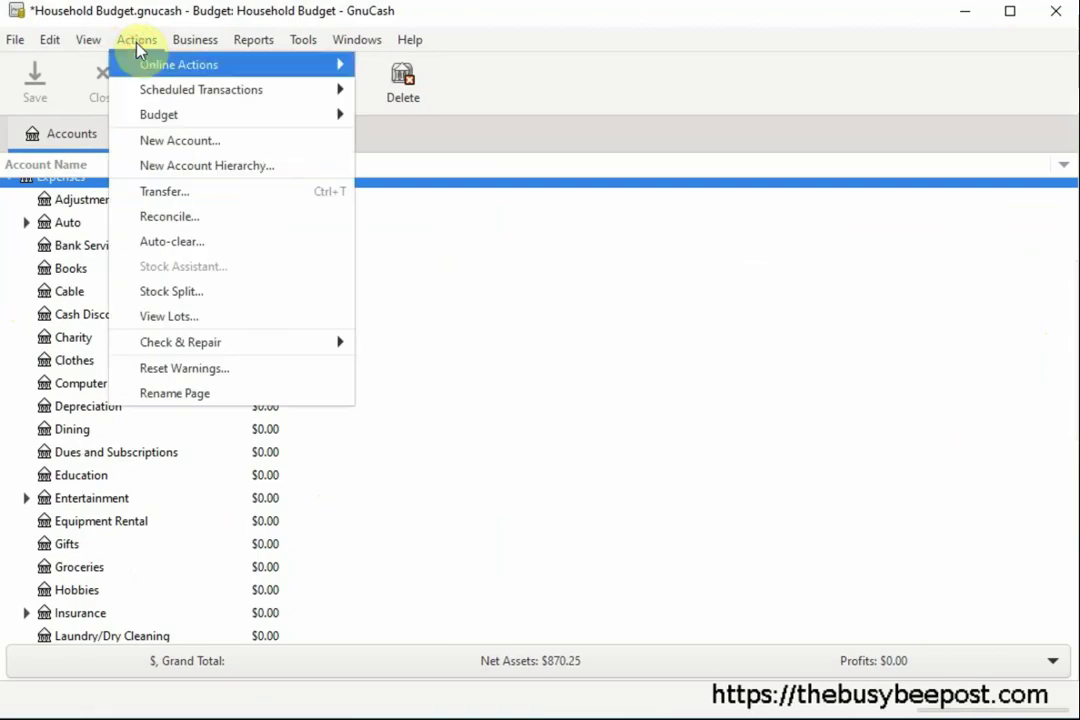
pyautogui.moveTo(153, 116)
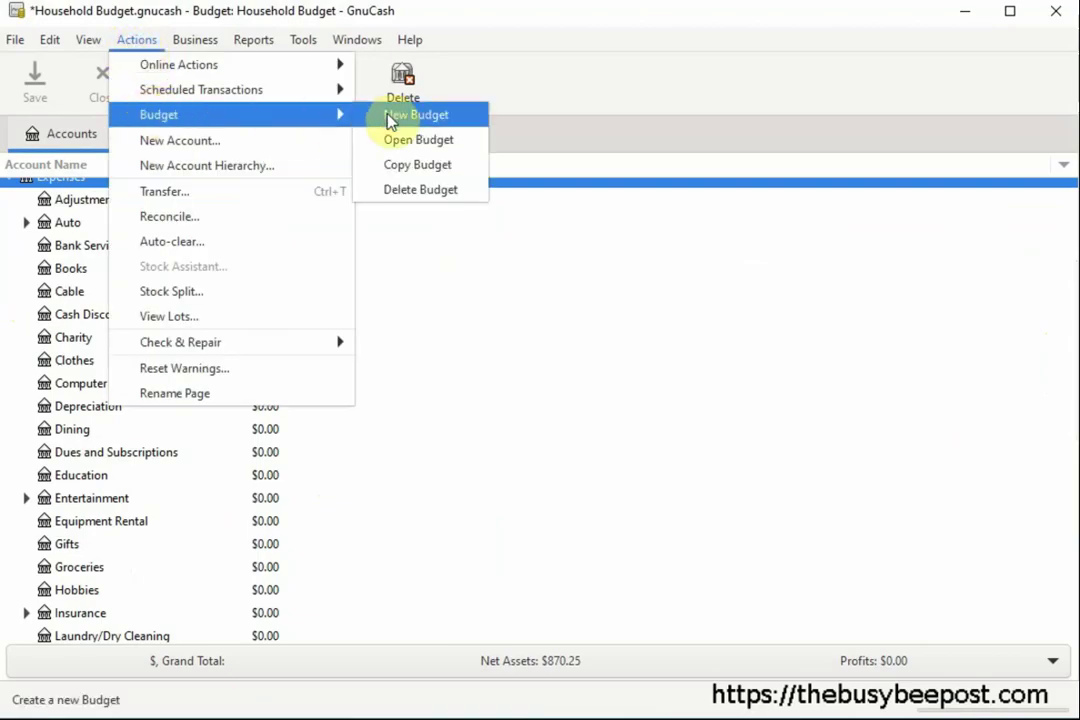
pyautogui.click(415, 115)
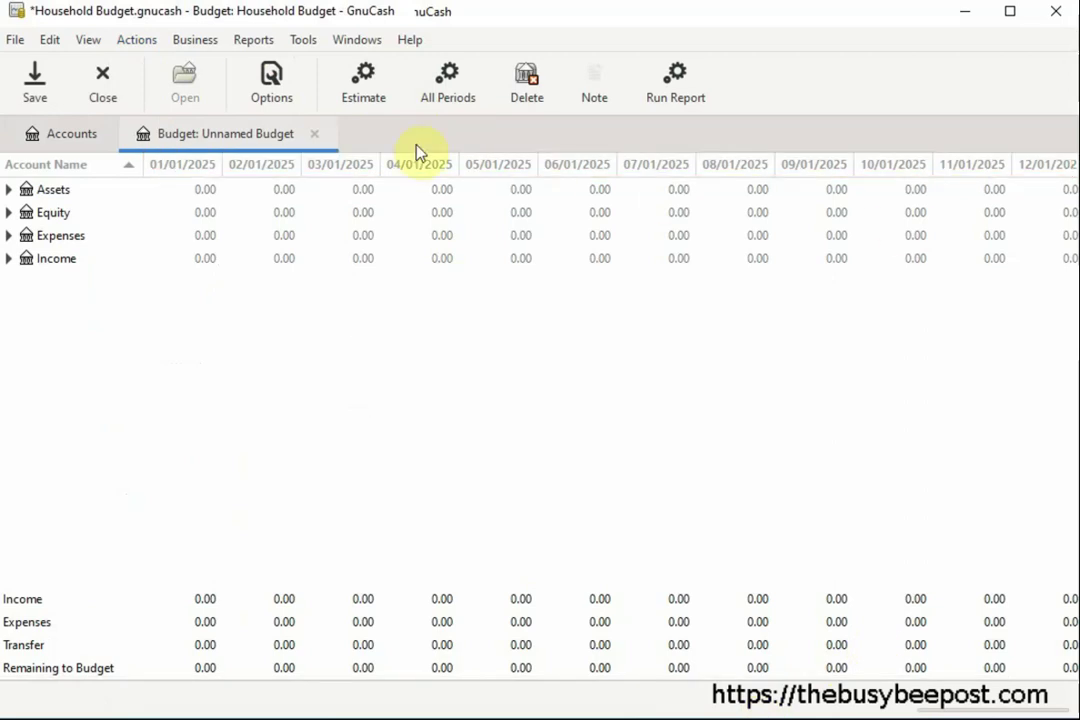
pyautogui.click(278, 95)
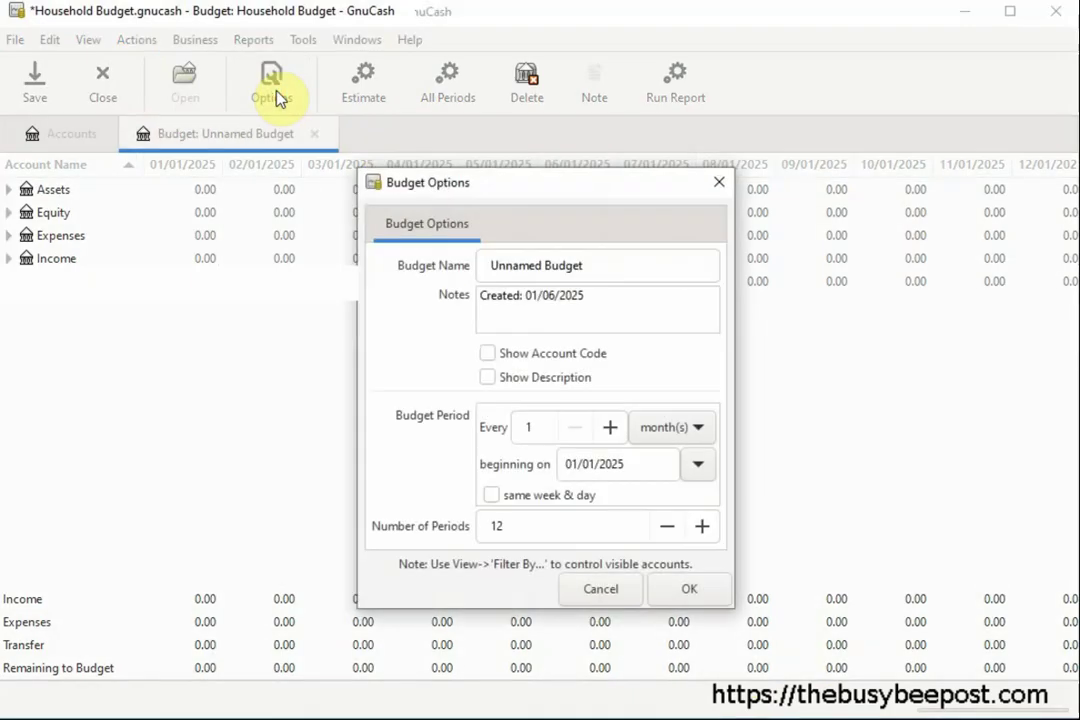
pyautogui.moveTo(512, 192); pyautogui.dragTo(505, 112)
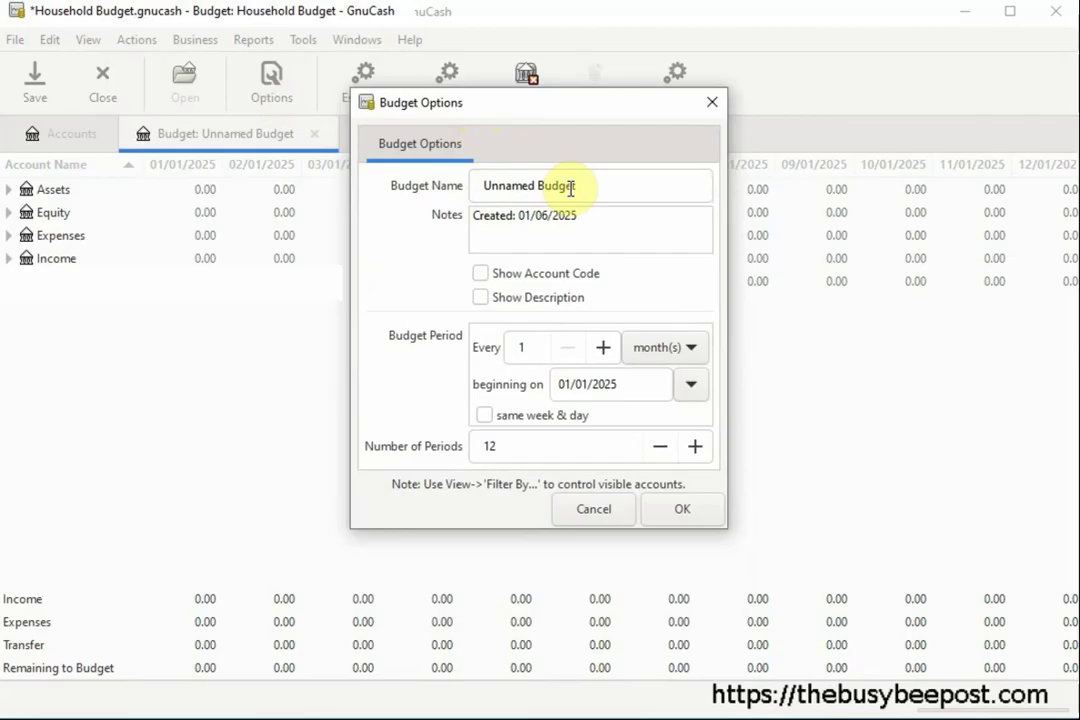
pyautogui.moveTo(586, 188); pyautogui.dragTo(482, 186)
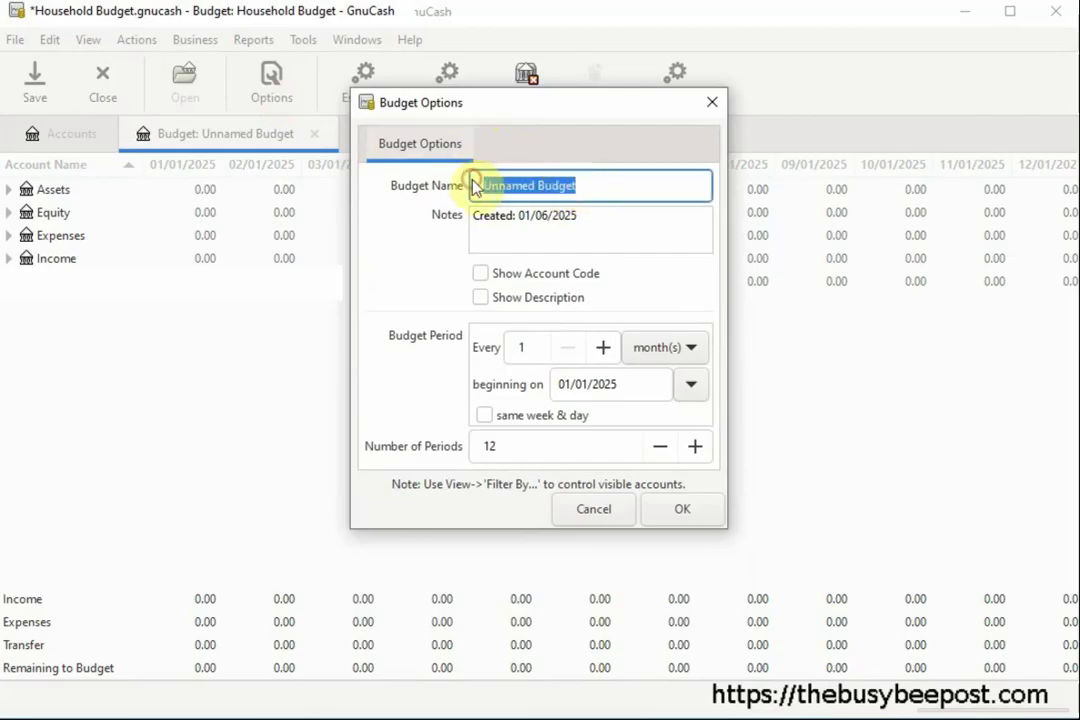
pyautogui.write('Household Budget')
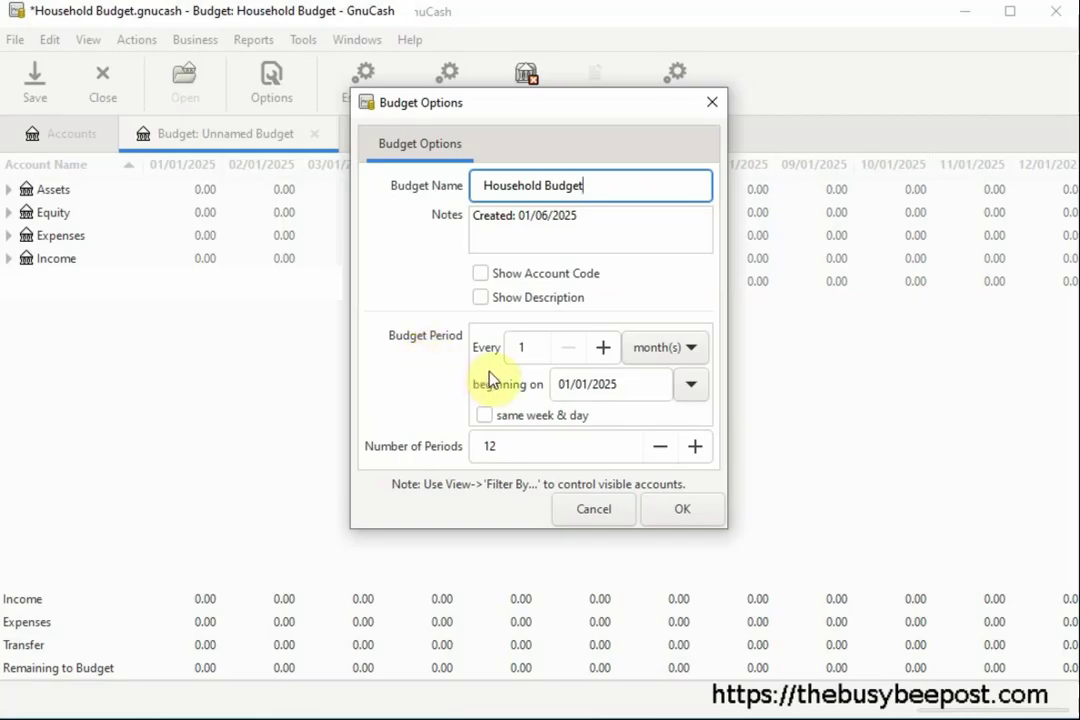
# Keep the budget period at every 1 month(s) and set its beginning date to 12/01/2024
pyautogui.click(696, 355)
pyautogui.click(696, 355)
pyautogui.click(696, 355)
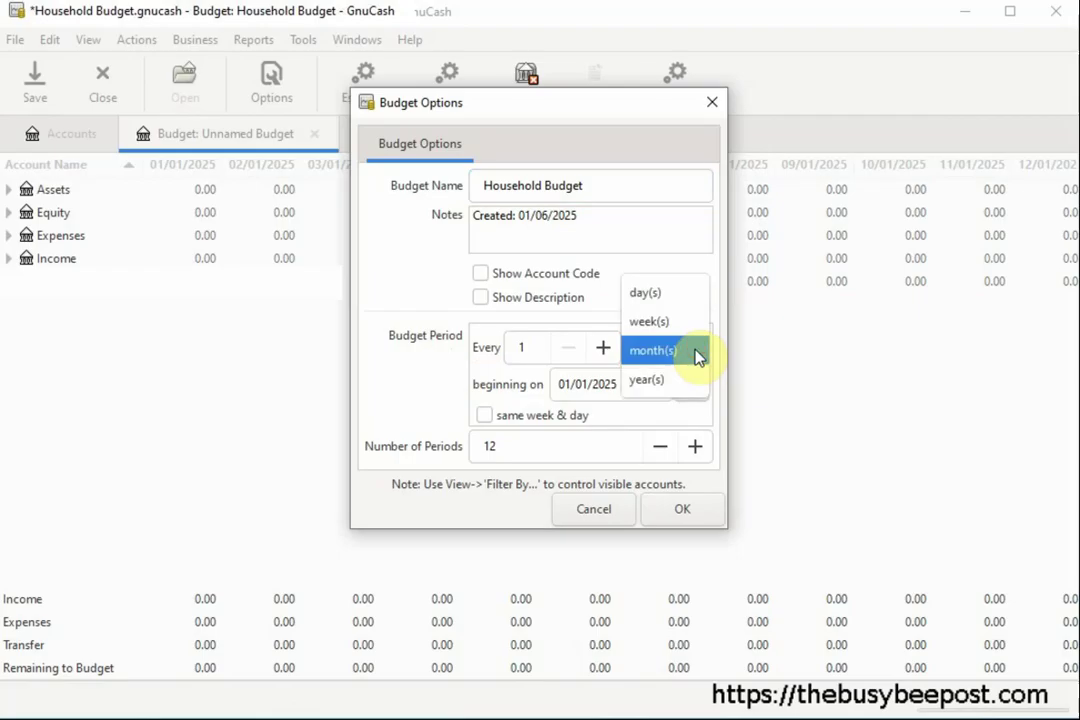
pyautogui.click(697, 355)
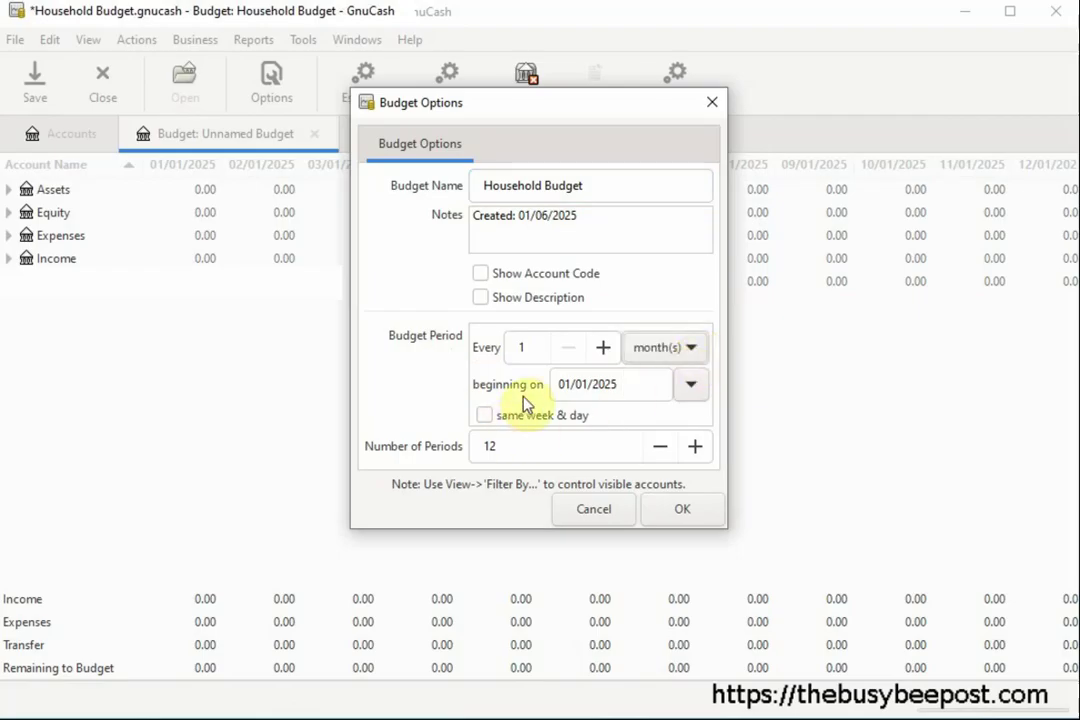
pyautogui.click(692, 392)
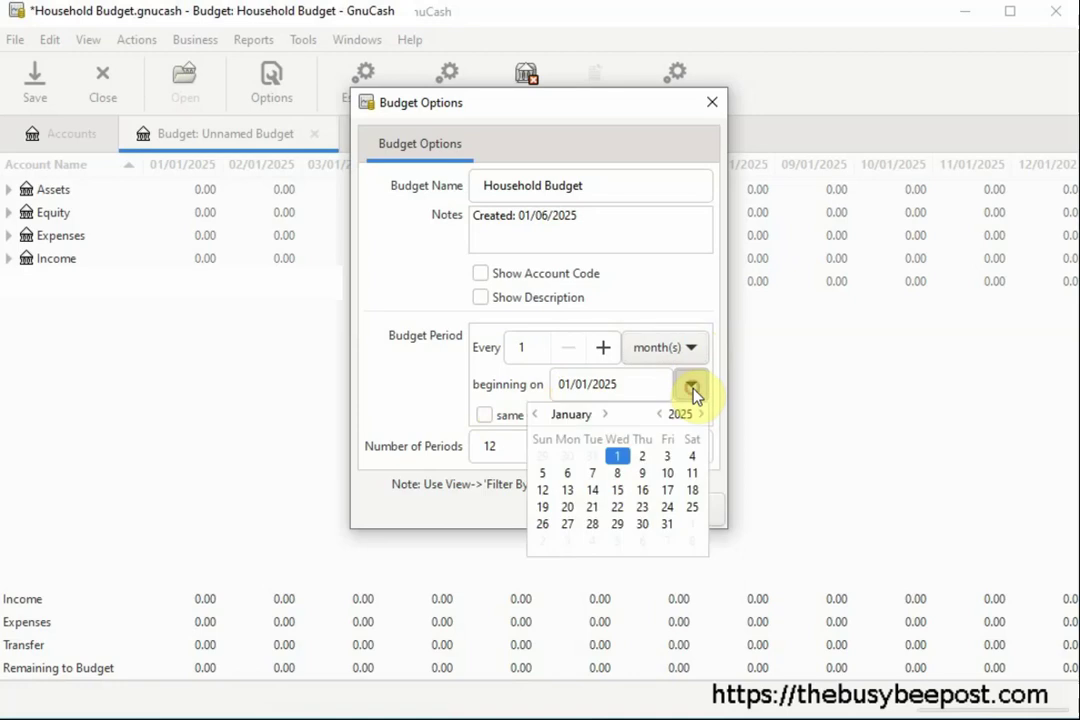
pyautogui.click(535, 414)
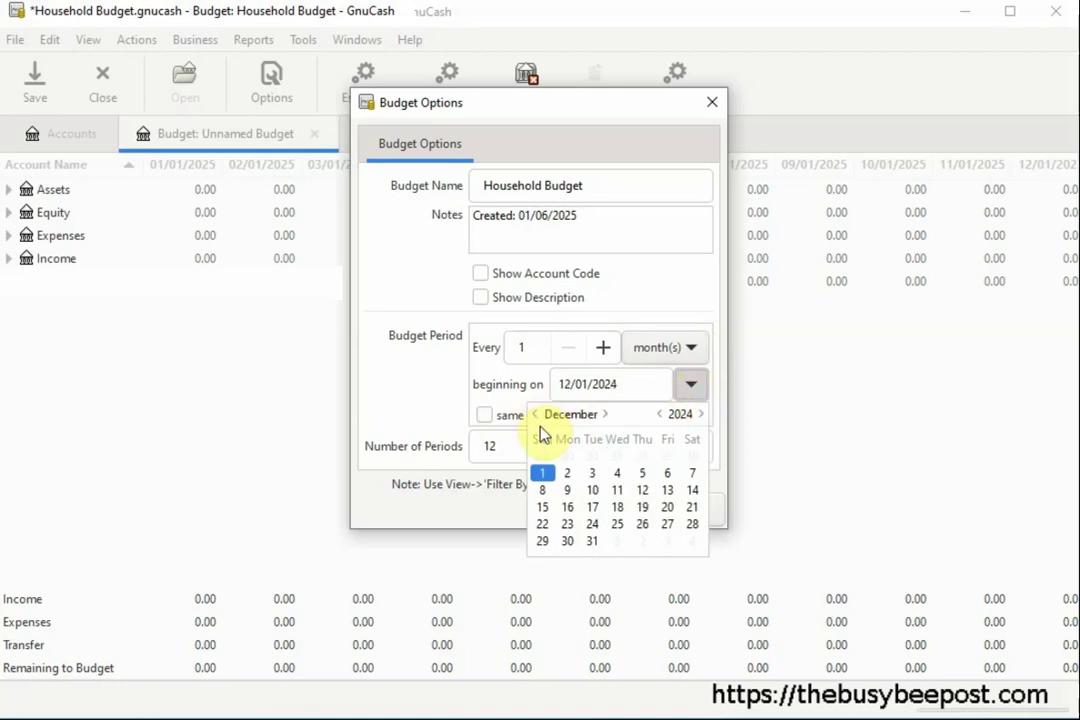
pyautogui.click(392, 405)
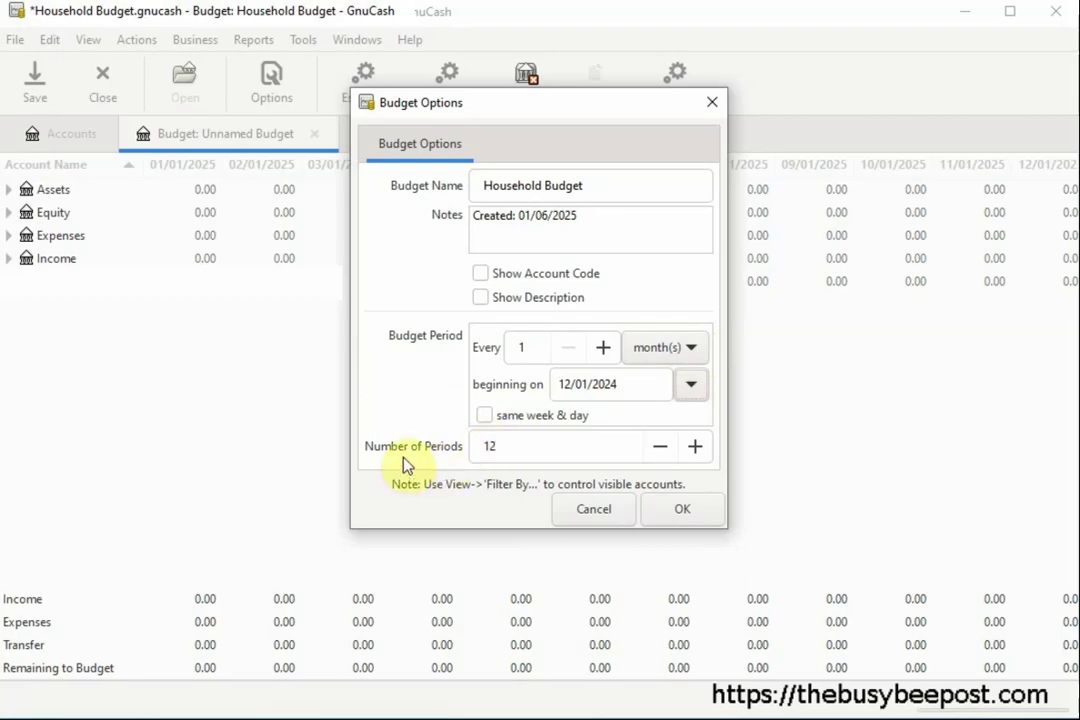
# Reduce the budget's number of periods to 6 and apply the budget options
pyautogui.click(659, 450)
pyautogui.click(659, 450)
pyautogui.click(659, 450)
pyautogui.click(659, 450)
pyautogui.click(659, 448)
pyautogui.click(659, 448)
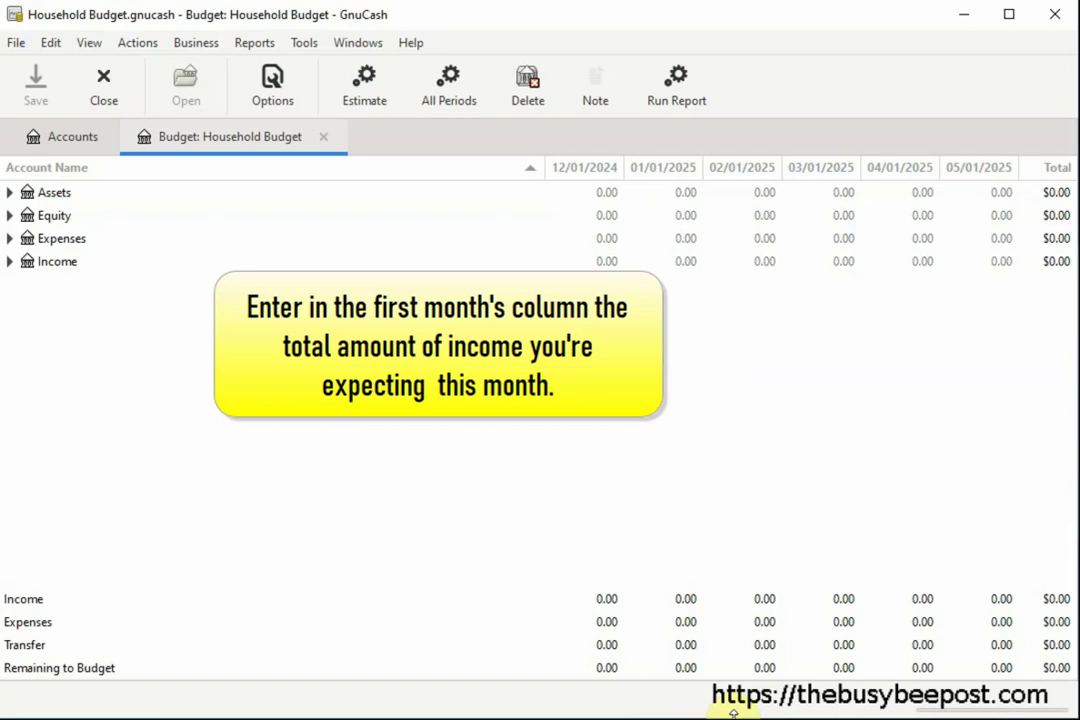
# Budget 2500.00 for Salary / Wages under Income in the 12/01/2024 period and save the file
pyautogui.click(9, 261)
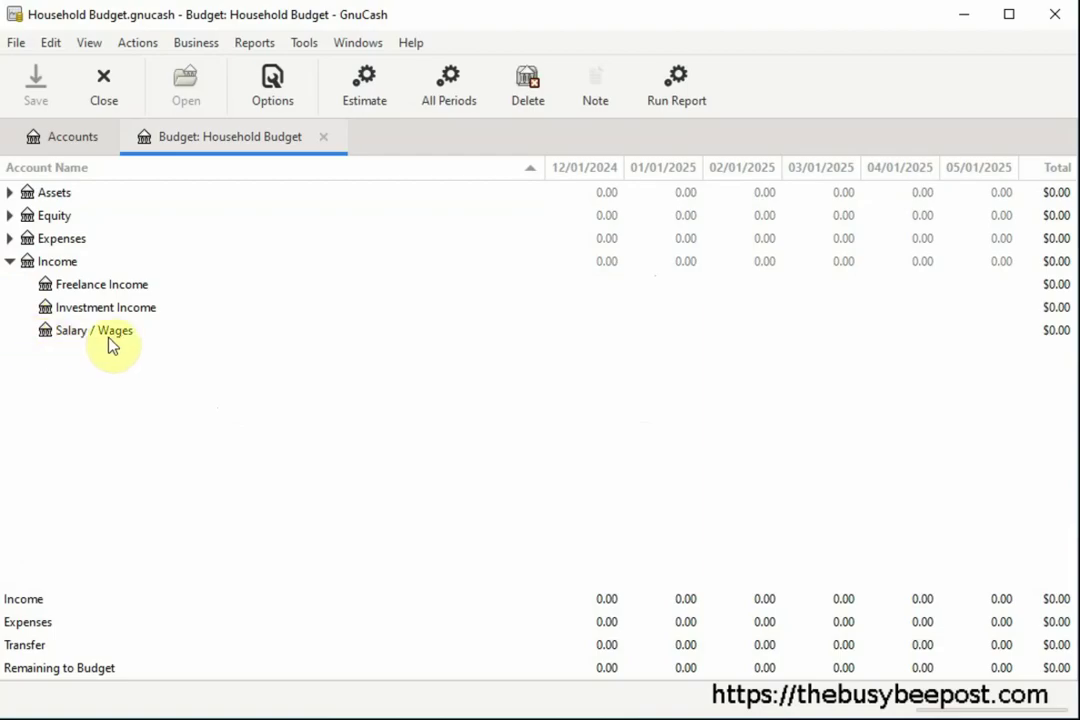
pyautogui.click(605, 330)
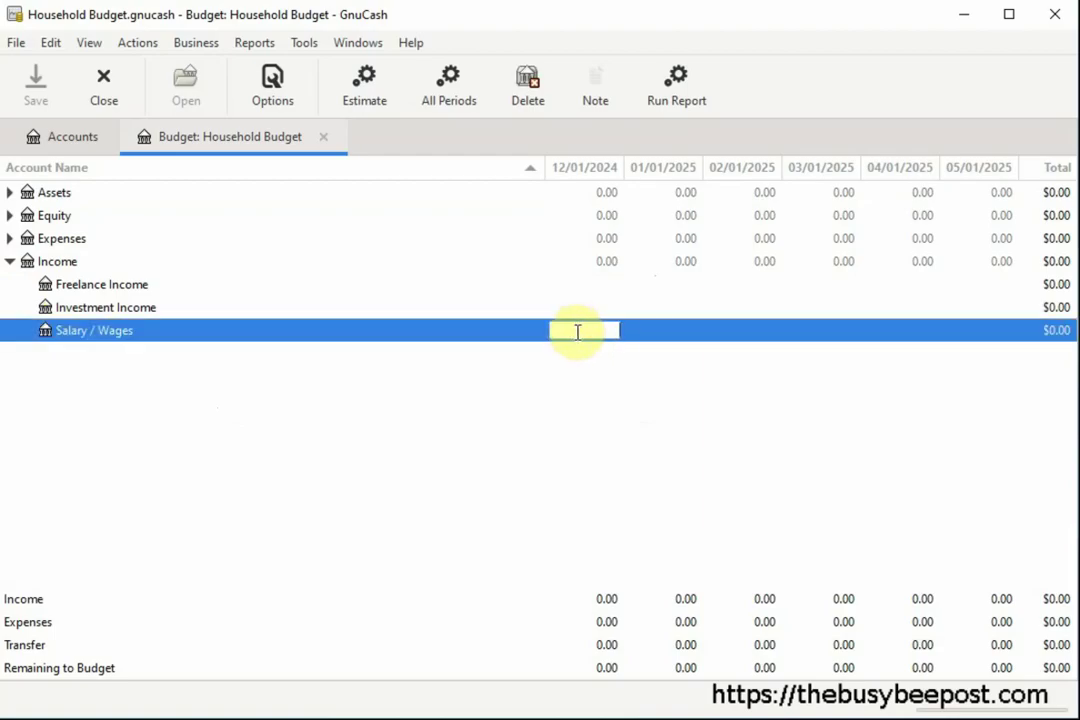
pyautogui.write('2500.00')
pyautogui.click(598, 376)
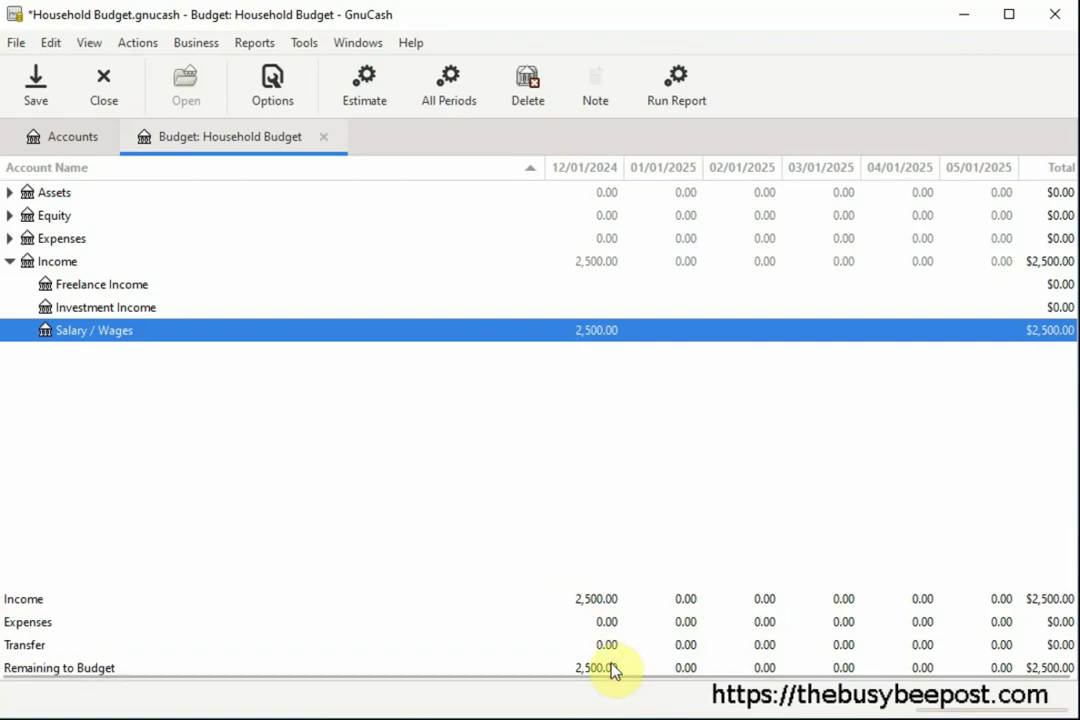
pyautogui.hotkey('ctrl', 's')
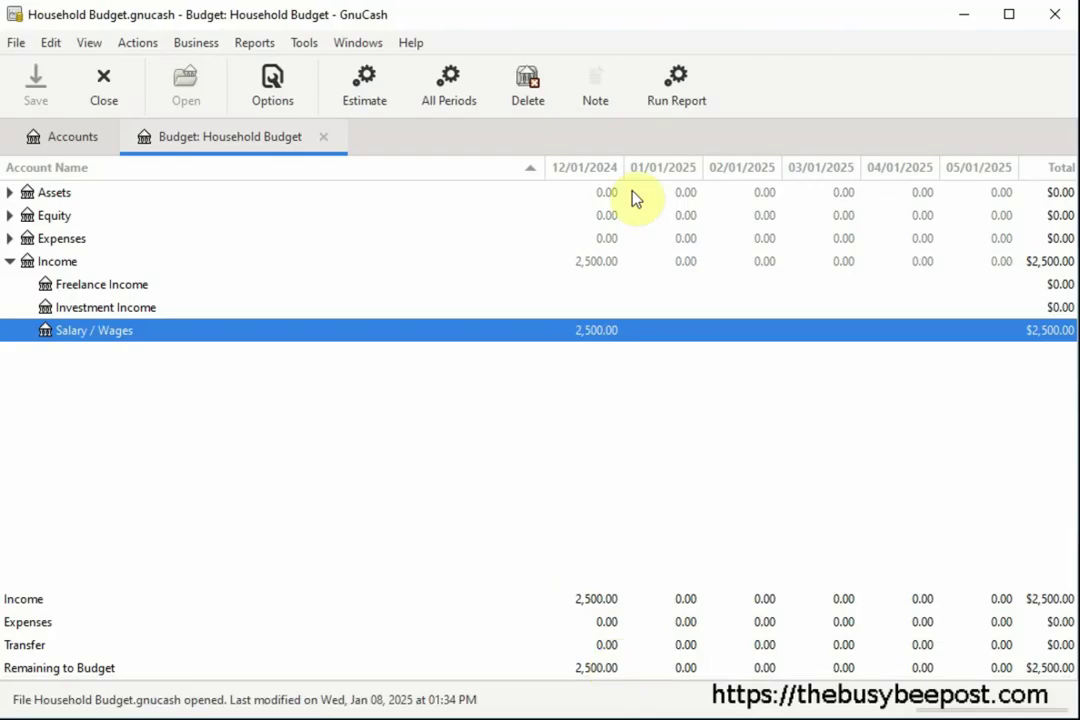
# Collapse the Income accounts, expand Expenses and budget 850.00 for Rent / Mortgage in the 12/01/2024 period
pyautogui.click(11, 261)
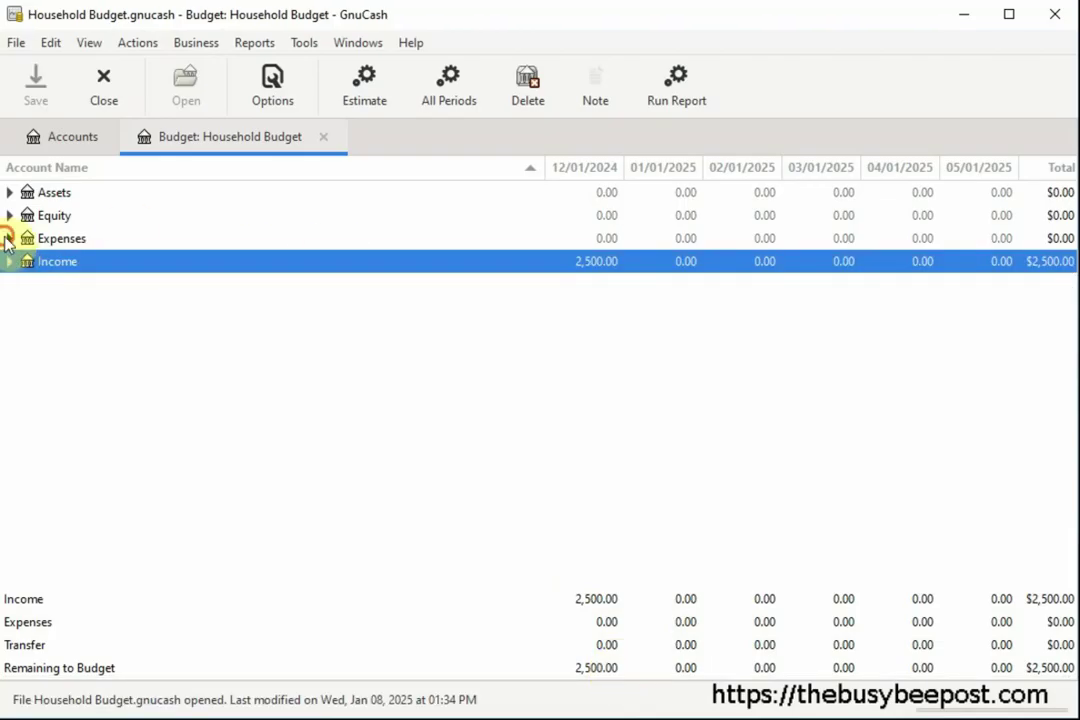
pyautogui.click(9, 238)
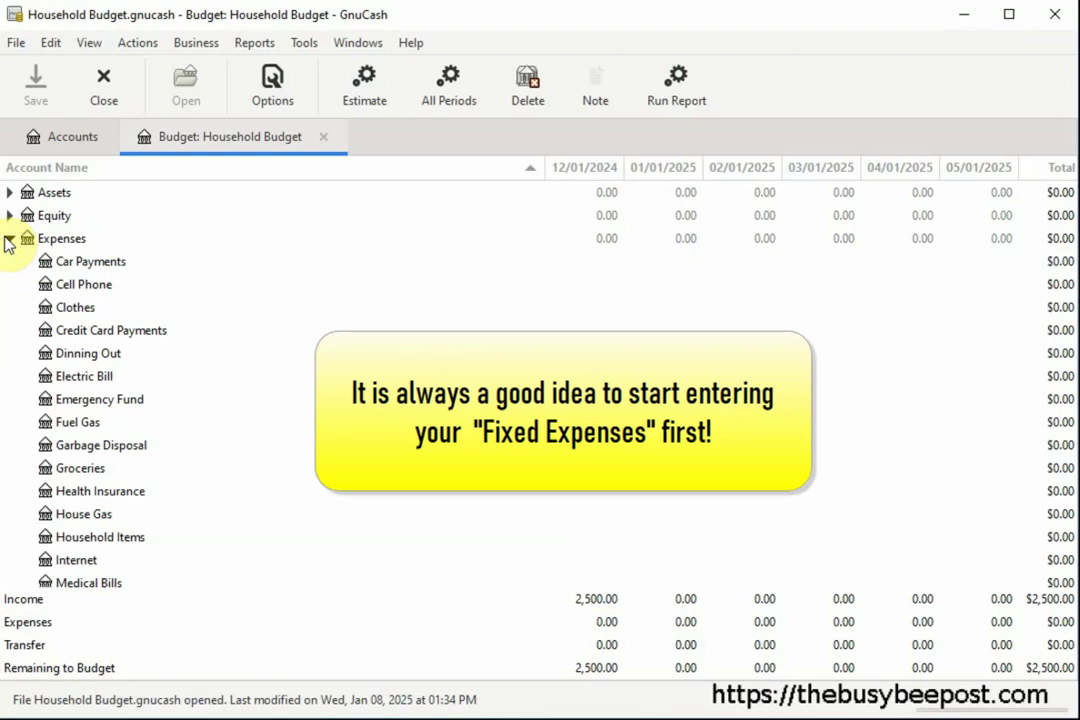
pyautogui.scroll(-3, 40, 420)
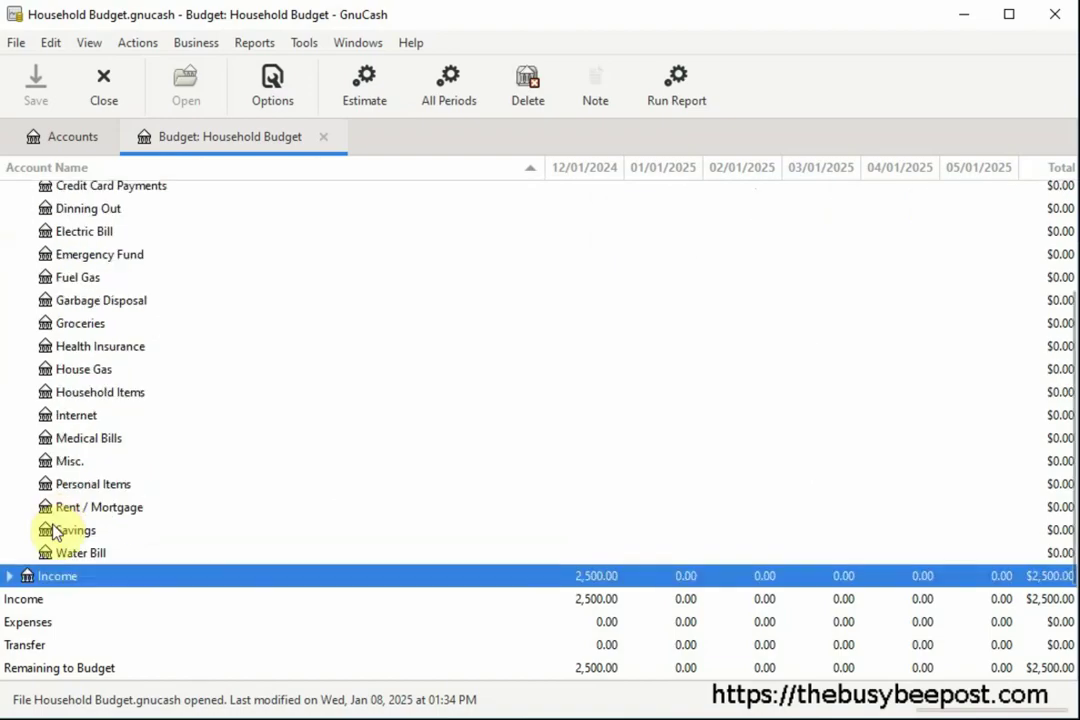
pyautogui.click(70, 507)
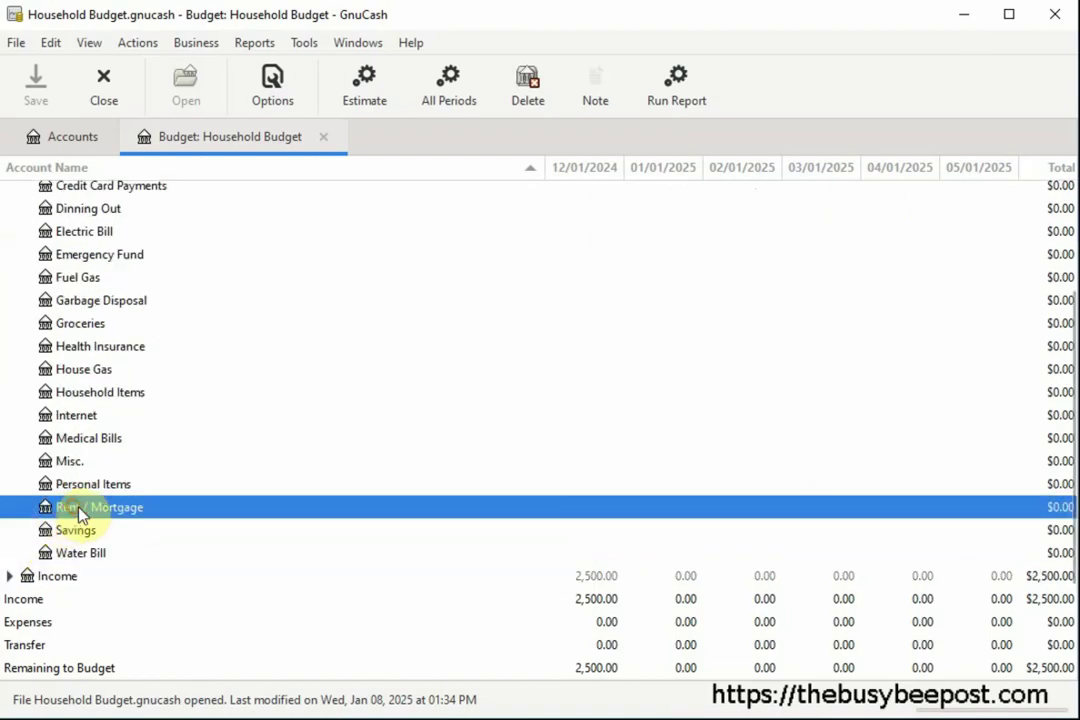
pyautogui.click(615, 507)
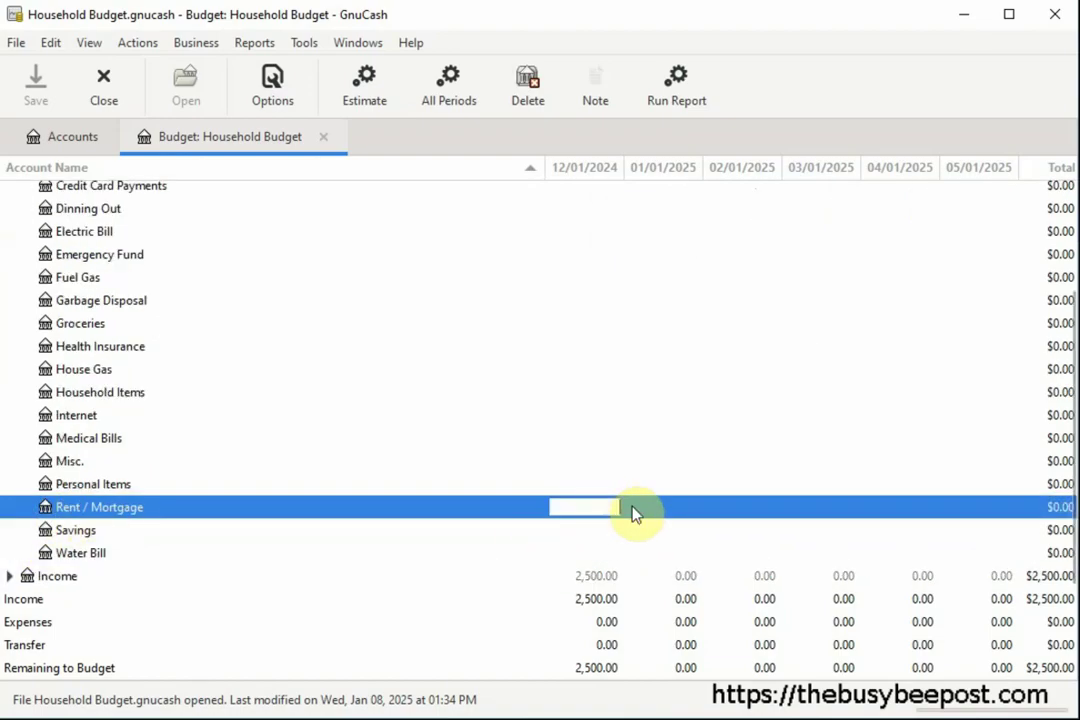
pyautogui.write('850.00')
pyautogui.click(477, 578)
# Budget 400.00 for Car Payments under Expenses in the 12/01/2024 period
pyautogui.scroll(3, 477, 578)
pyautogui.click(615, 261)
pyautogui.write('400.00')
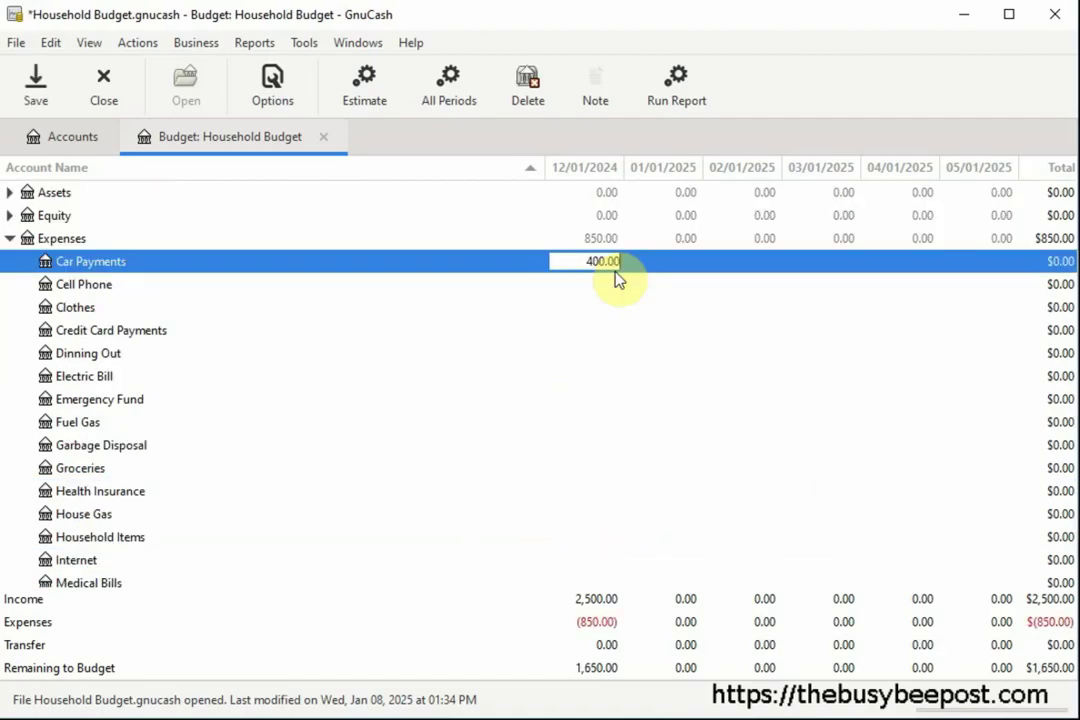
pyautogui.click(478, 268)
# Budget 170.00 for Health Insurance under Expenses in the 12/01/2024 period
pyautogui.scroll(-3, 478, 268)
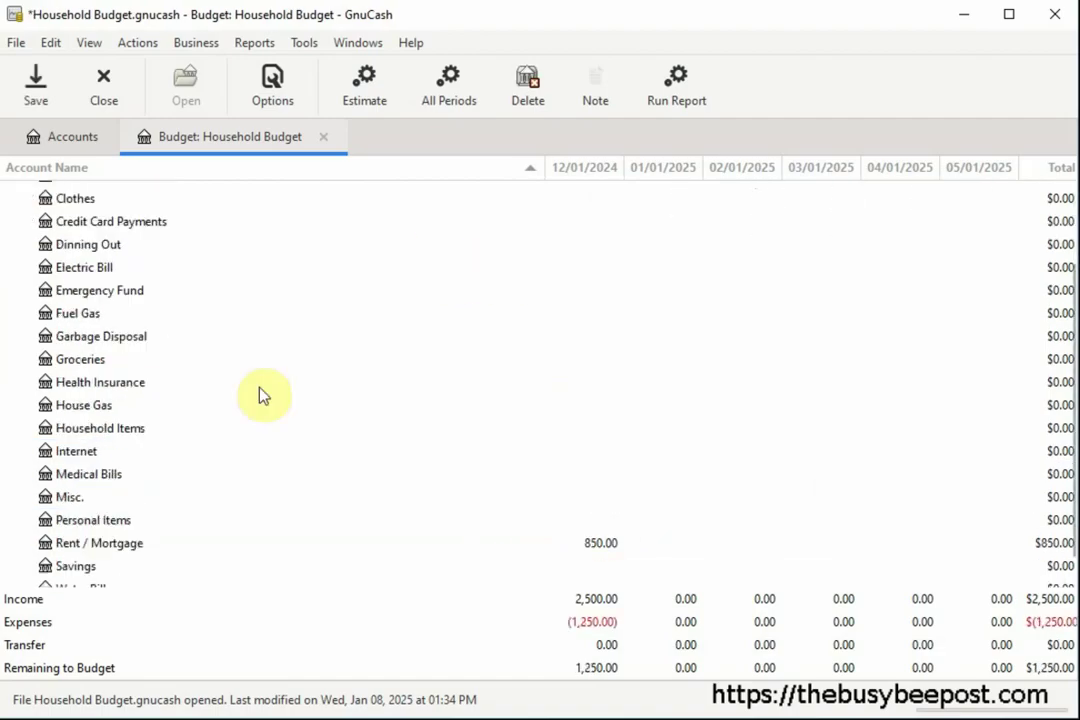
pyautogui.click(133, 382)
pyautogui.click(605, 382)
pyautogui.write('170.00')
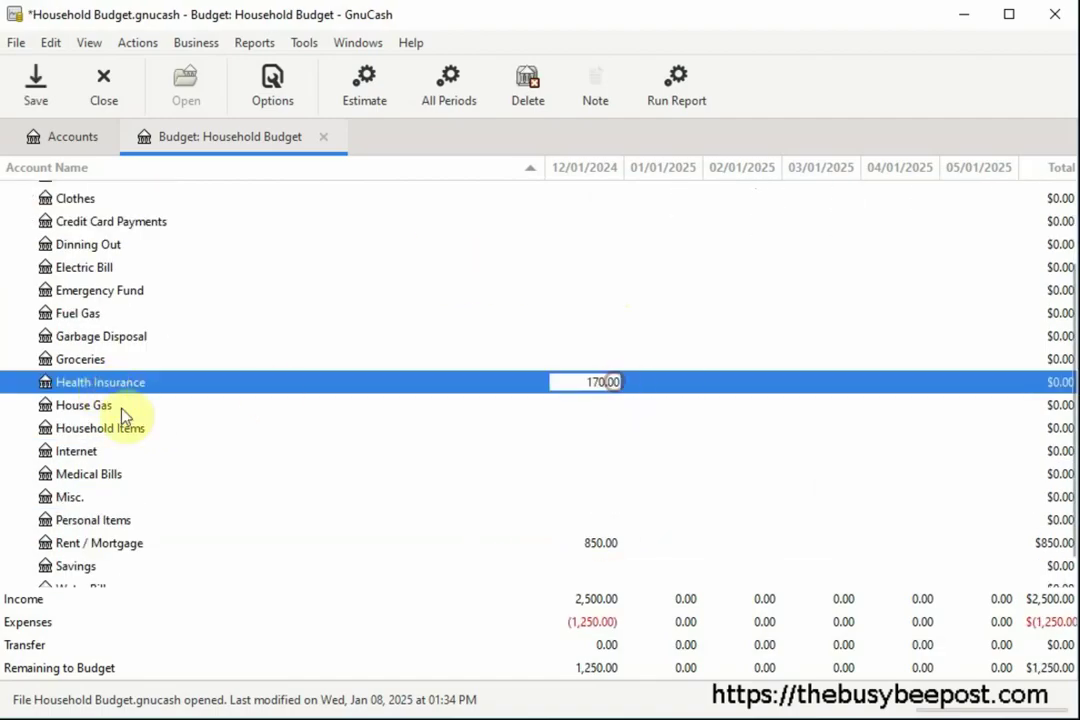
pyautogui.click(116, 386)
# Budget 65.00 for Cell Phone under Expenses in the 12/01/2024 period
pyautogui.scroll(3, 116, 386)
pyautogui.click(598, 284)
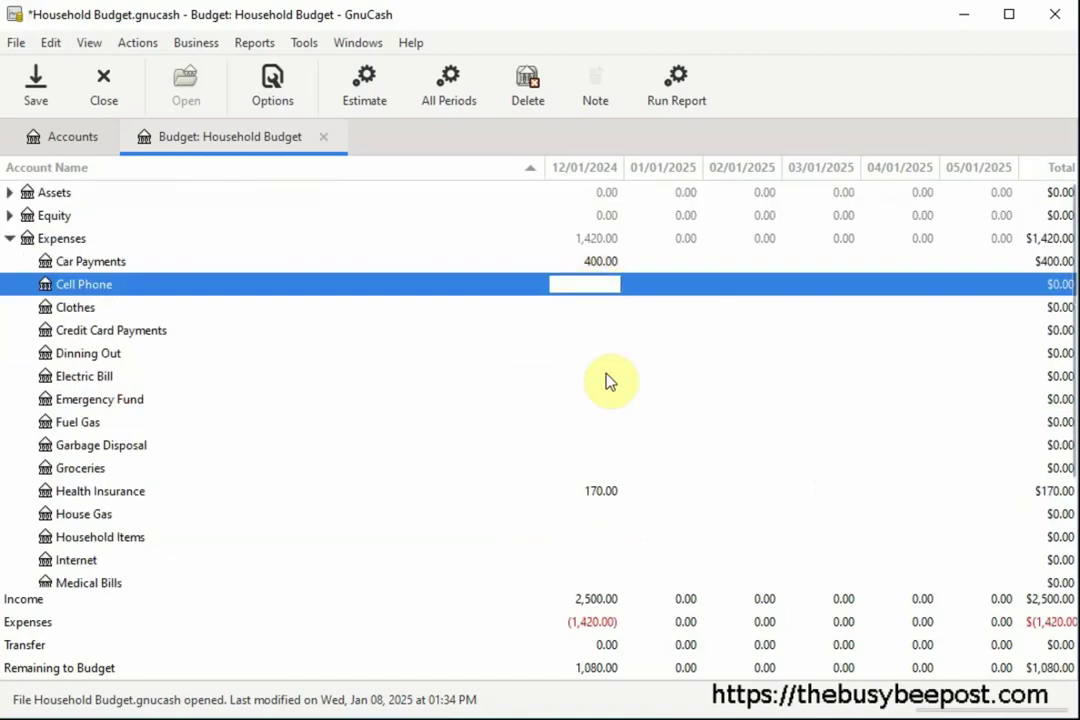
pyautogui.write('65.00')
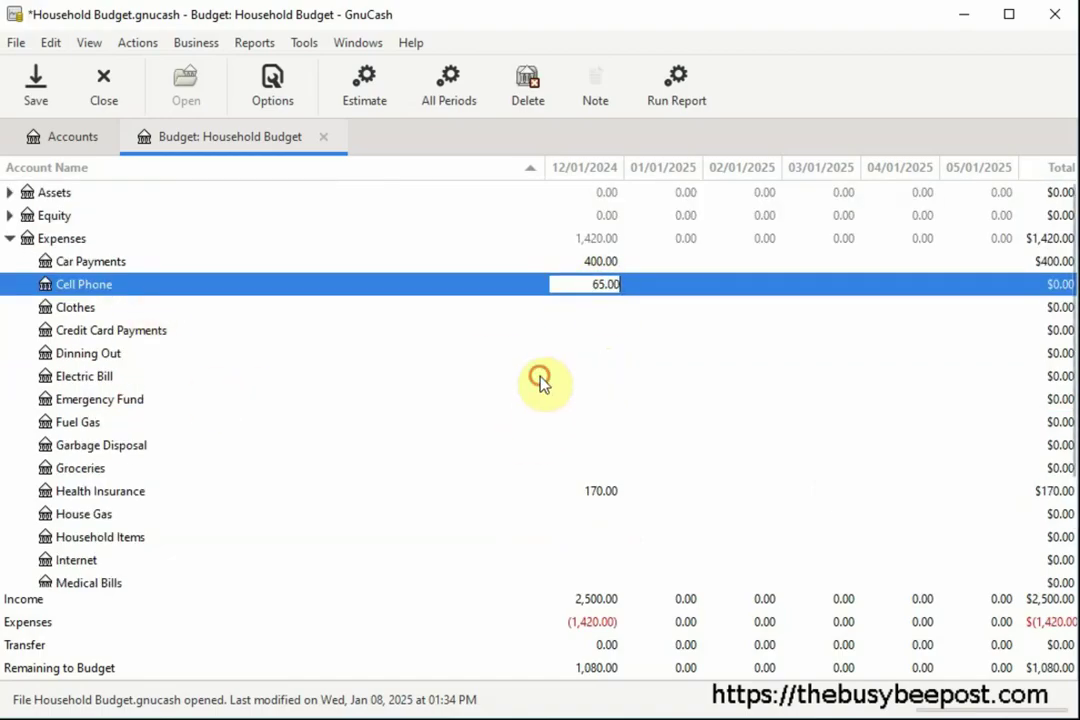
pyautogui.click(538, 376)
# Budget 45.00 for Savings in the 12/01/2024 period and save the file
pyautogui.scroll(-3, 145, 520)
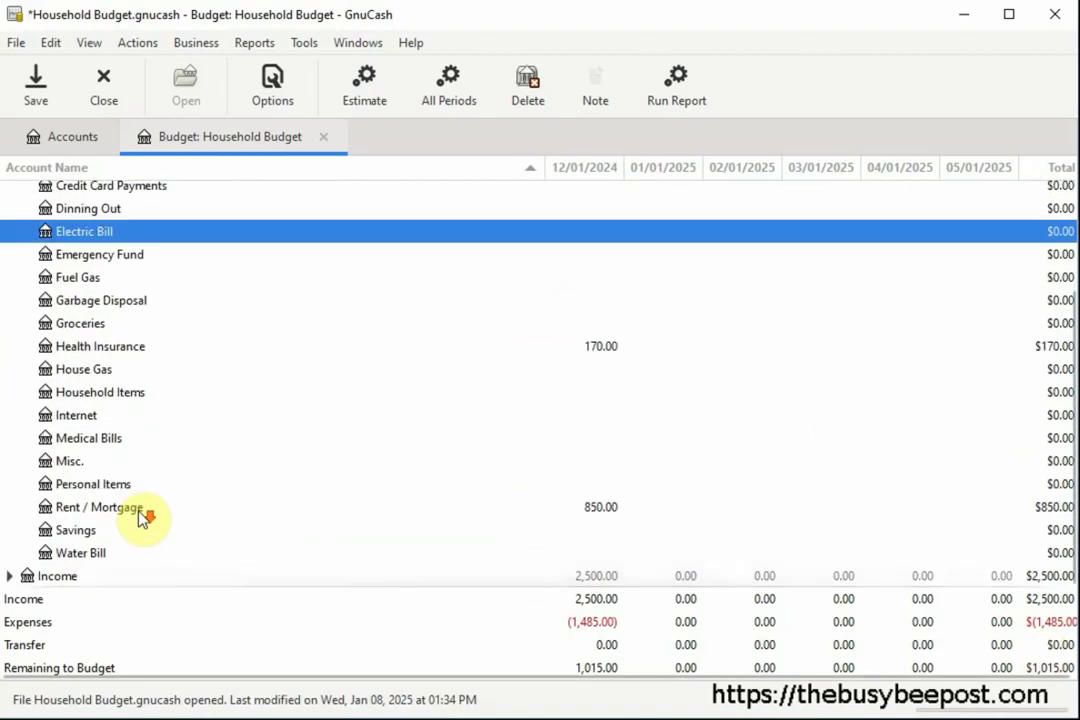
pyautogui.click(75, 530)
pyautogui.click(607, 531)
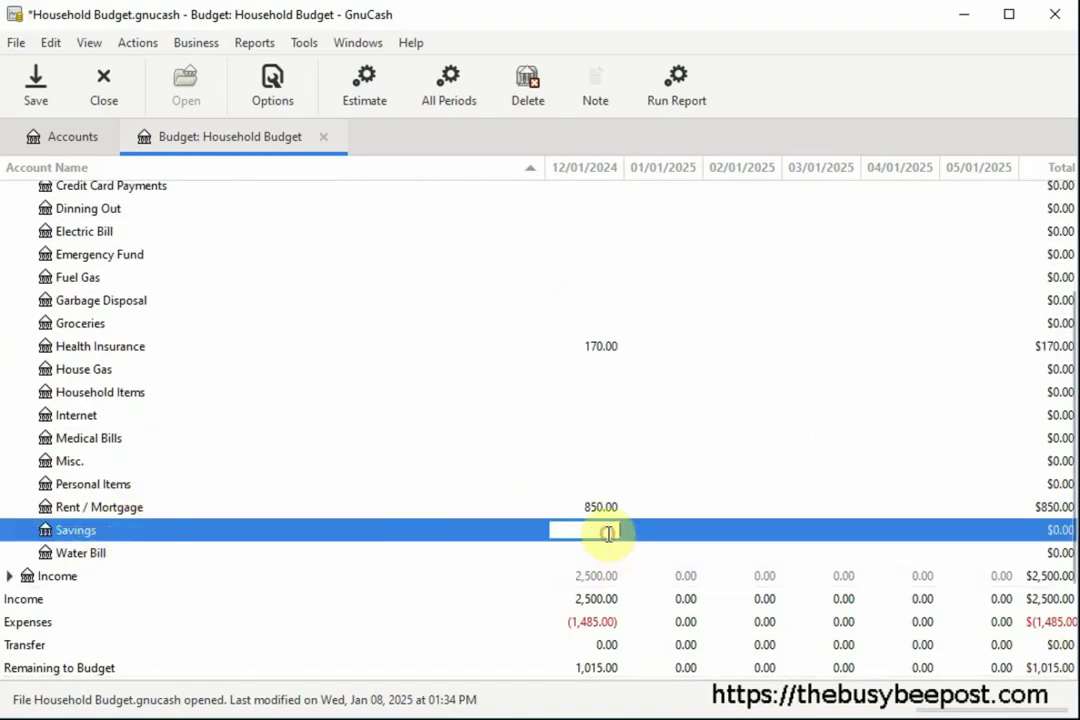
pyautogui.write('45')
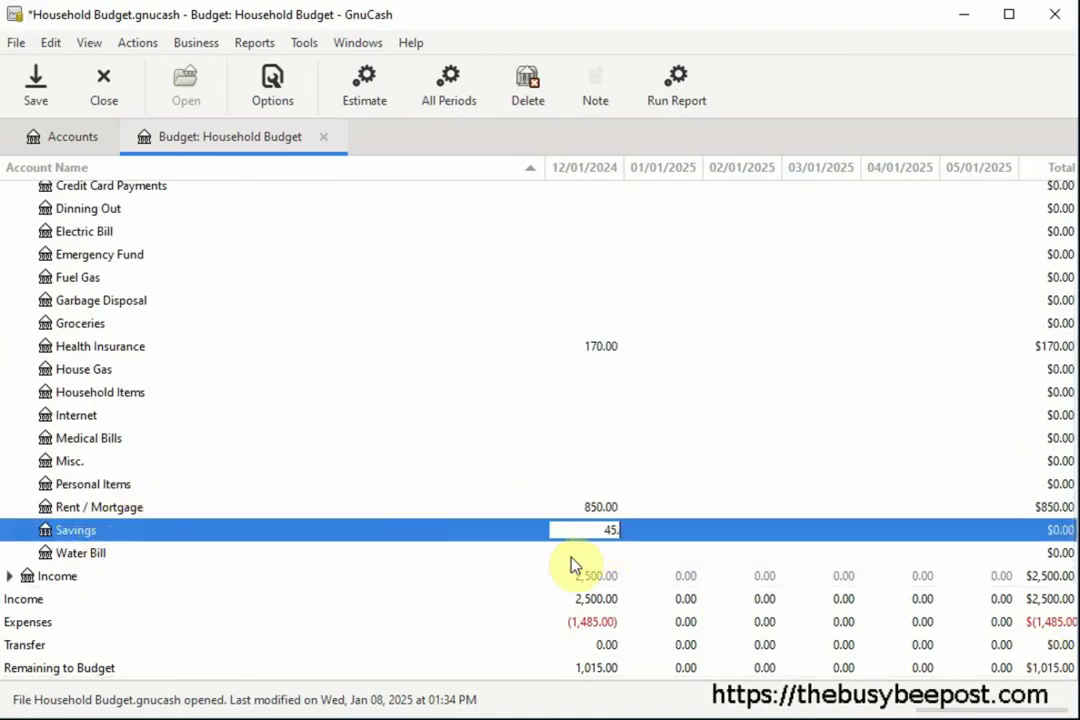
pyautogui.write('.00')
pyautogui.press('Return')
pyautogui.hotkey('ctrl', 's')
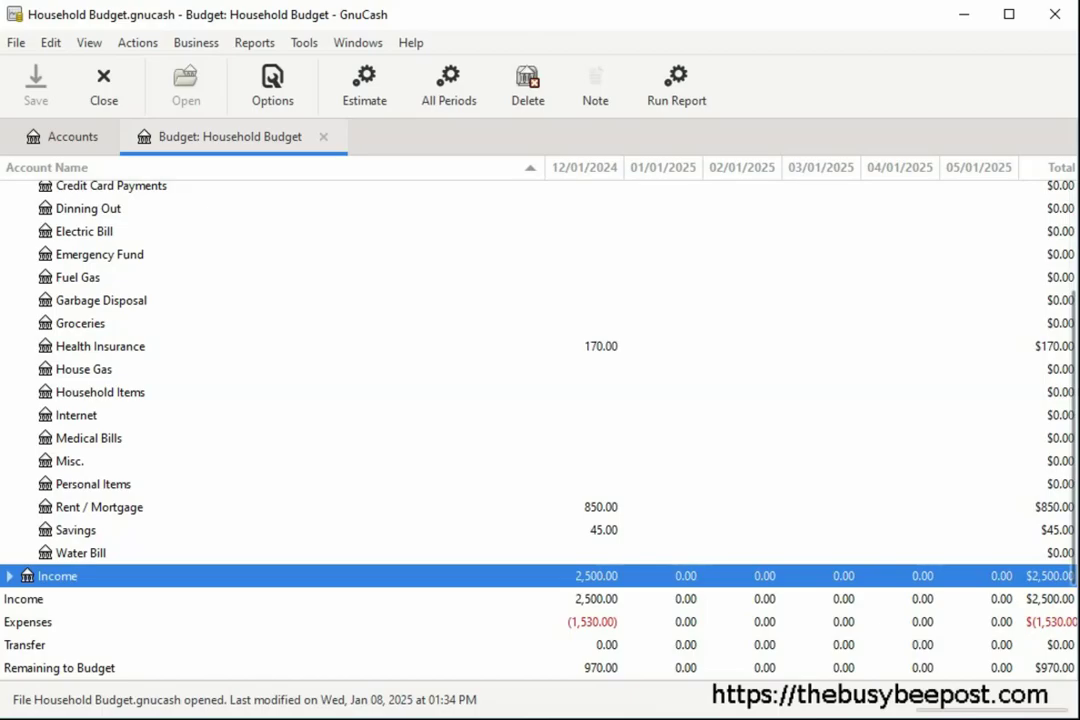
# Budget 175.00 for Dinning Out and 48.00 for Electric Bill in the 12/01/2024 period
pyautogui.click(96, 210)
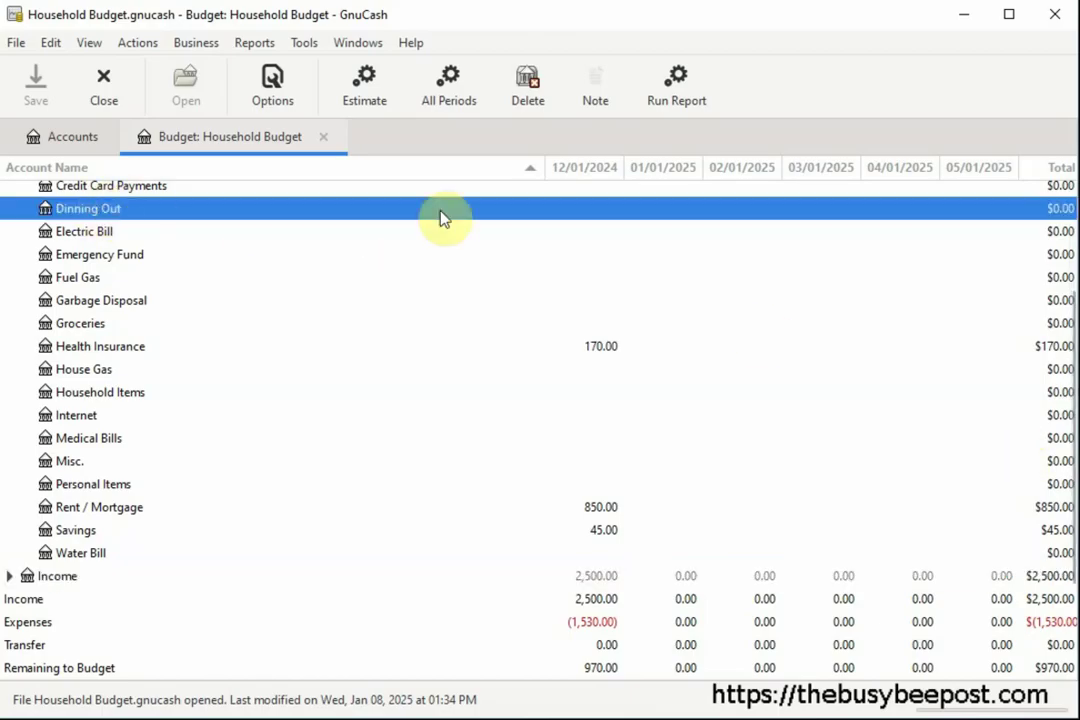
pyautogui.click(603, 208)
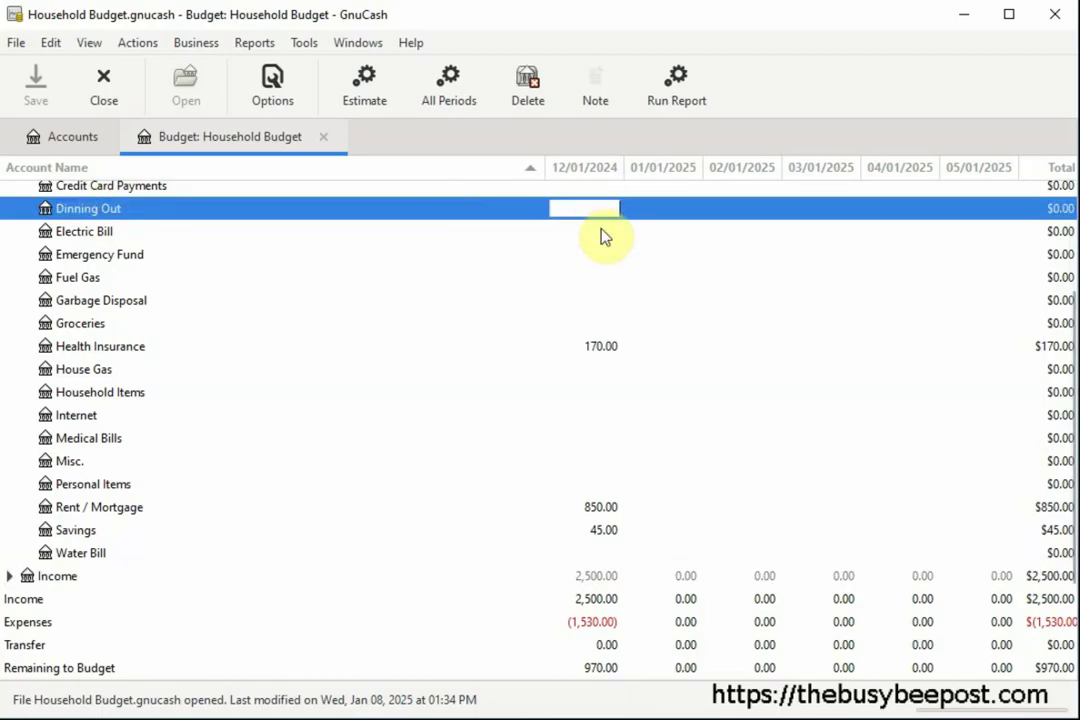
pyautogui.write('175.00')
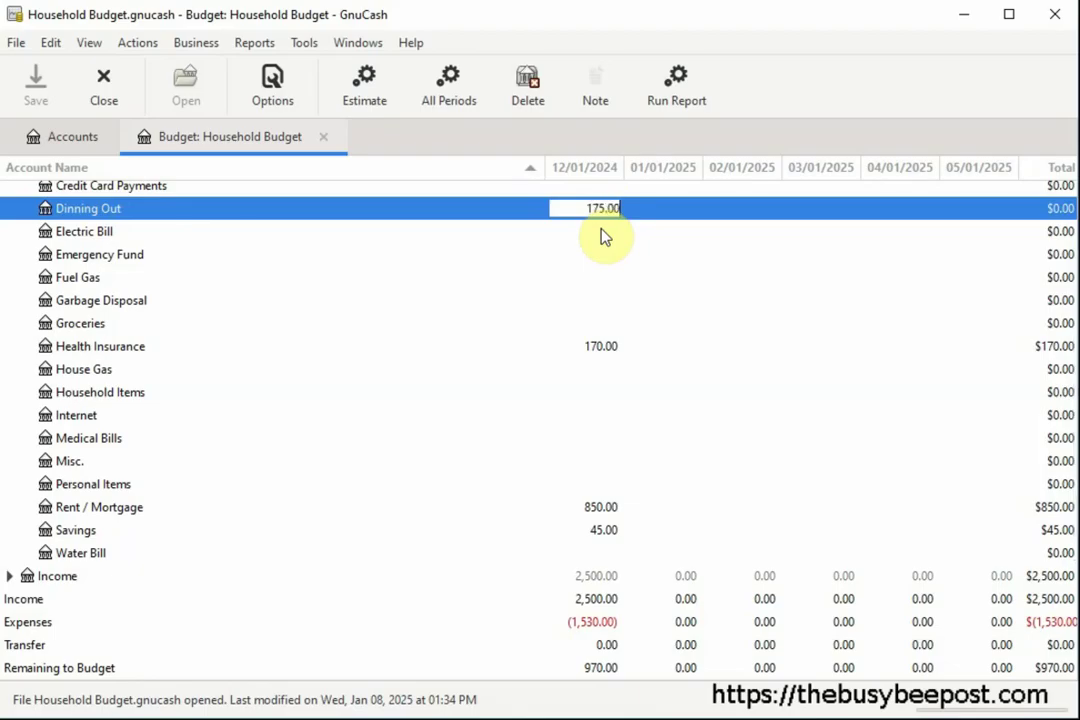
pyautogui.click(84, 228)
pyautogui.click(586, 232)
pyautogui.write('48.00')
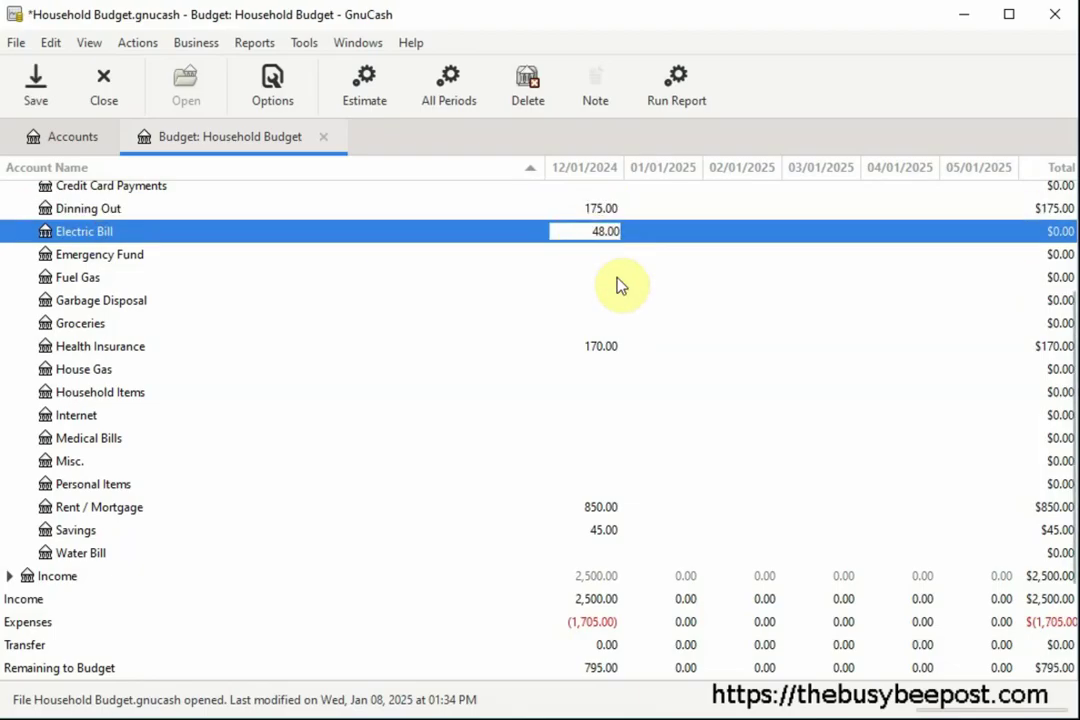
# Budget 37.00 for Fuel Gas and 200.00 for Groceries in the 12/01/2024 period
pyautogui.click(596, 282)
pyautogui.click(596, 282)
pyautogui.write('37.00')
pyautogui.click(571, 300)
pyautogui.click(511, 323)
pyautogui.click(586, 323)
pyautogui.write('200.00')
# Budget 141.00 for Household Items and 50.00 for House Gas in the 12/01/2024 period
pyautogui.click(603, 394)
pyautogui.click(606, 396)
pyautogui.write('141.00')
pyautogui.click(598, 372)
pyautogui.click(600, 372)
pyautogui.write('50.00')
# Budget 65.00 for Internet and 125.00 for Personal Items in the 12/01/2024 period
pyautogui.click(586, 415)
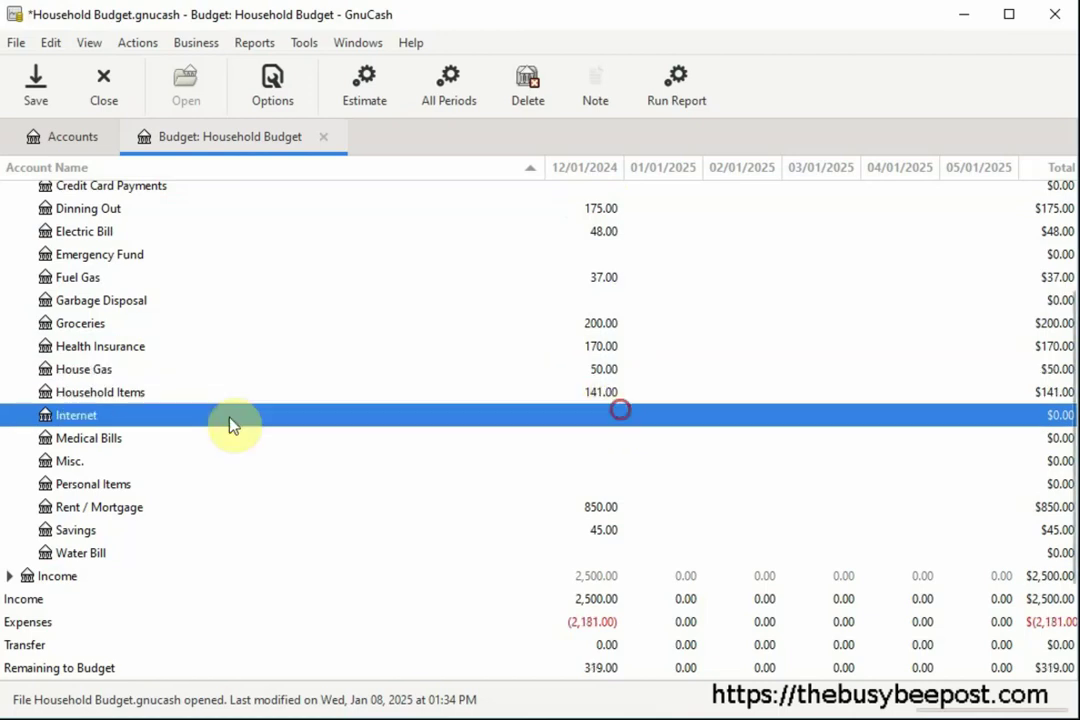
pyautogui.click(594, 417)
pyautogui.write('65.00')
pyautogui.click(723, 458)
pyautogui.click(600, 484)
pyautogui.click(604, 486)
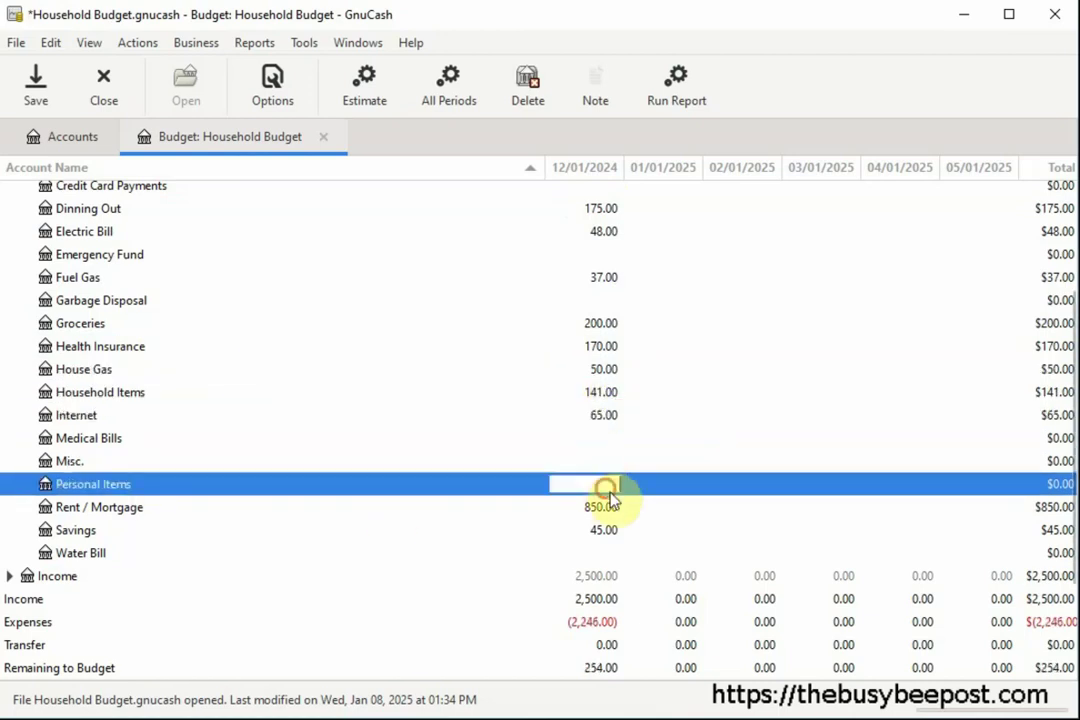
pyautogui.write('125.00')
pyautogui.click(500, 528)
# Budget 129.00 for Water Bill under Expenses in the 12/01/2024 period
pyautogui.click(603, 553)
pyautogui.click(605, 553)
pyautogui.write('129.00')
pyautogui.press('Return')
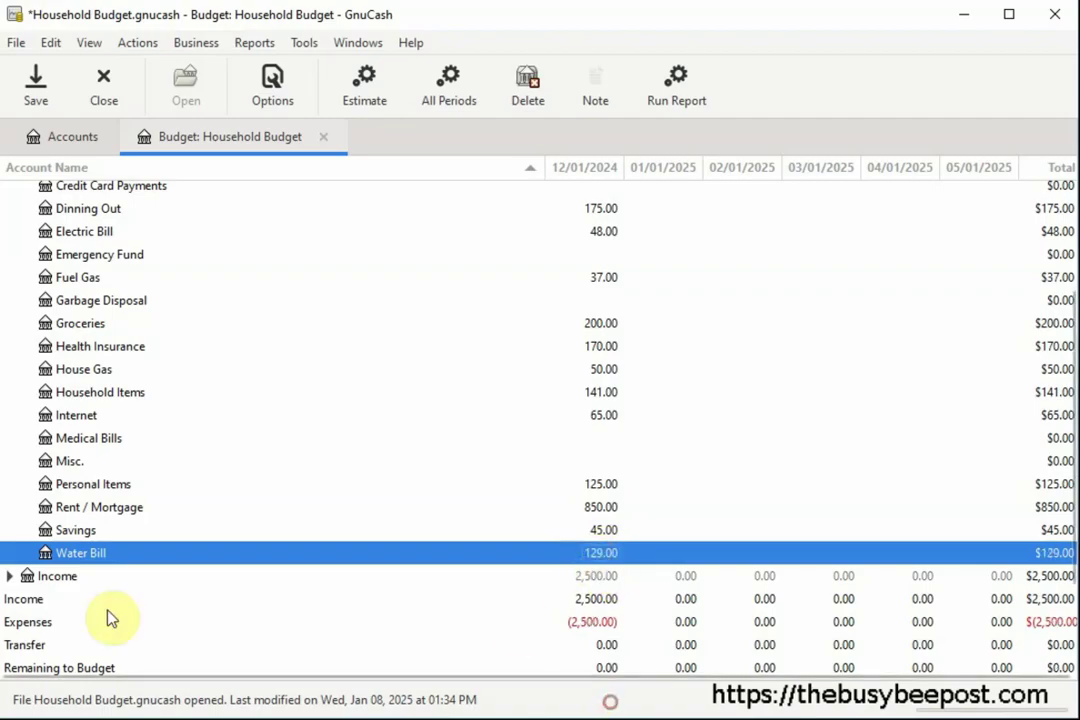
pyautogui.click(611, 580)
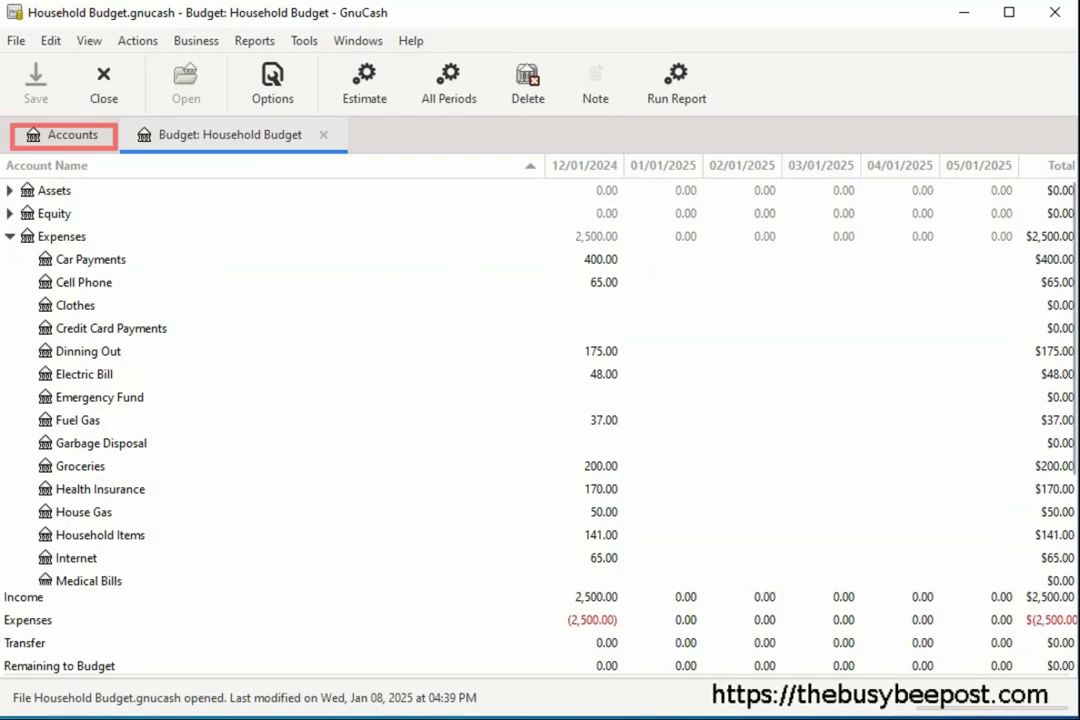
# Switch to the account list, collapse Expenses and open the Checking Account register under Assets, Current Assets
pyautogui.click(68, 137)
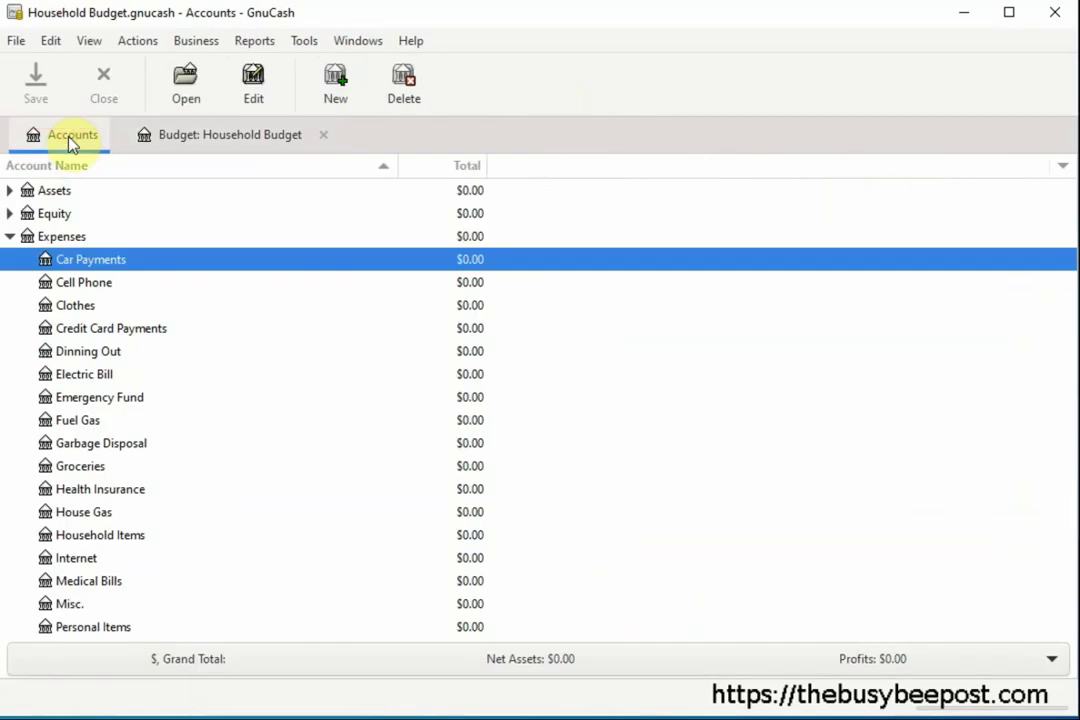
pyautogui.click(12, 237)
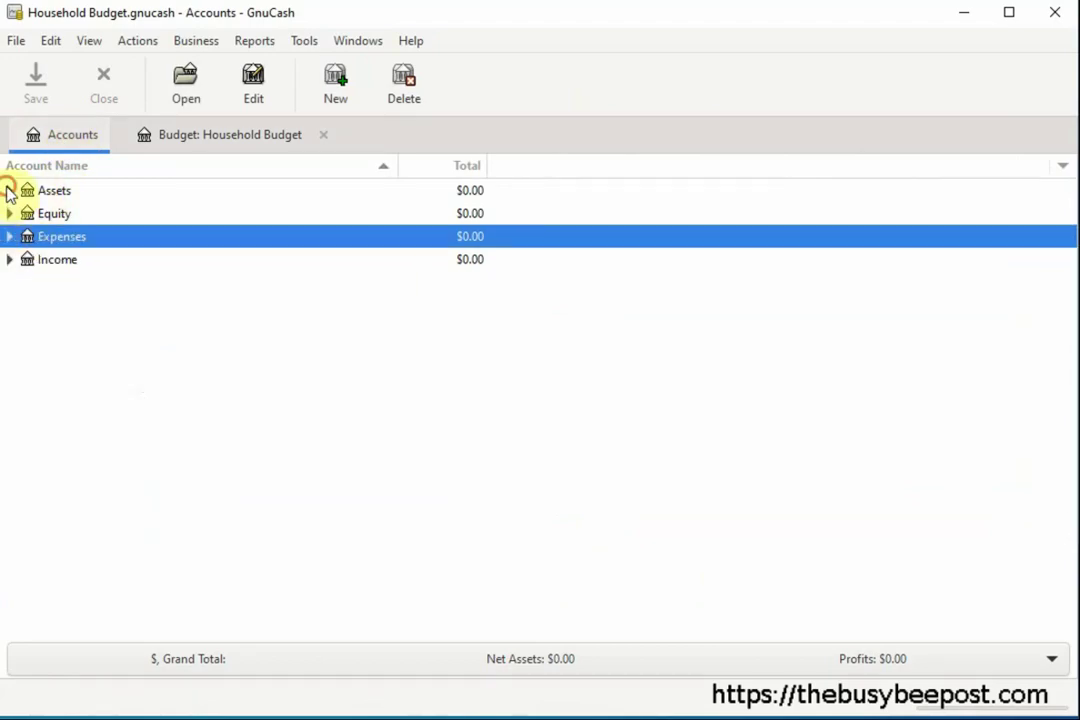
pyautogui.click(9, 190)
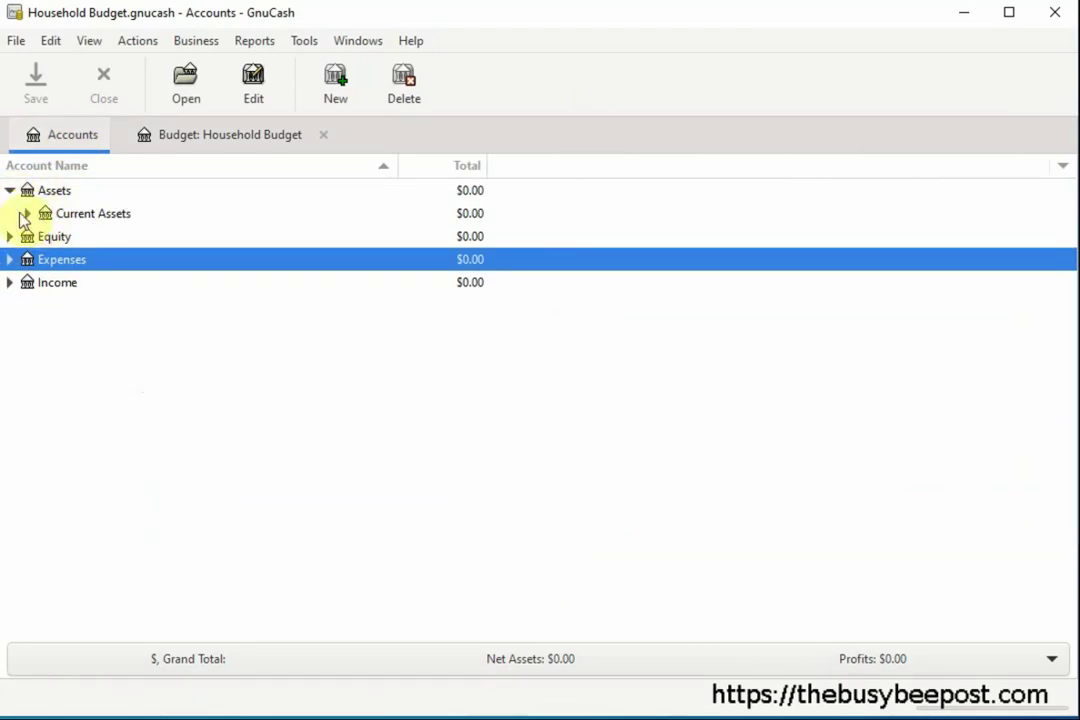
pyautogui.click(27, 214)
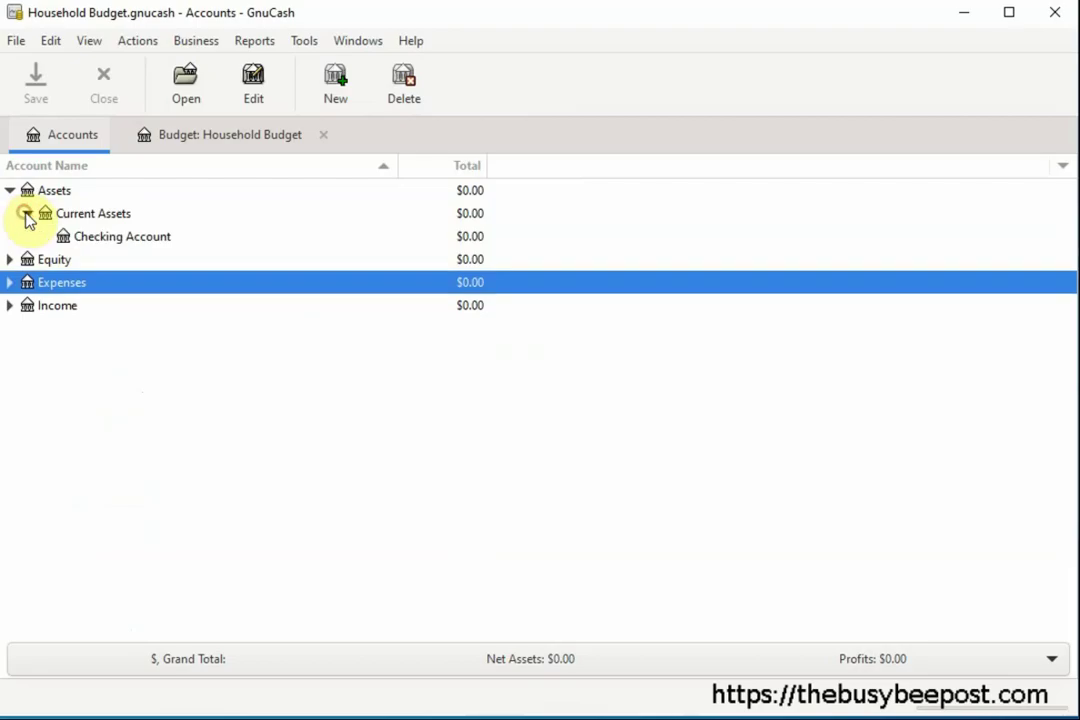
pyautogui.click(115, 245)
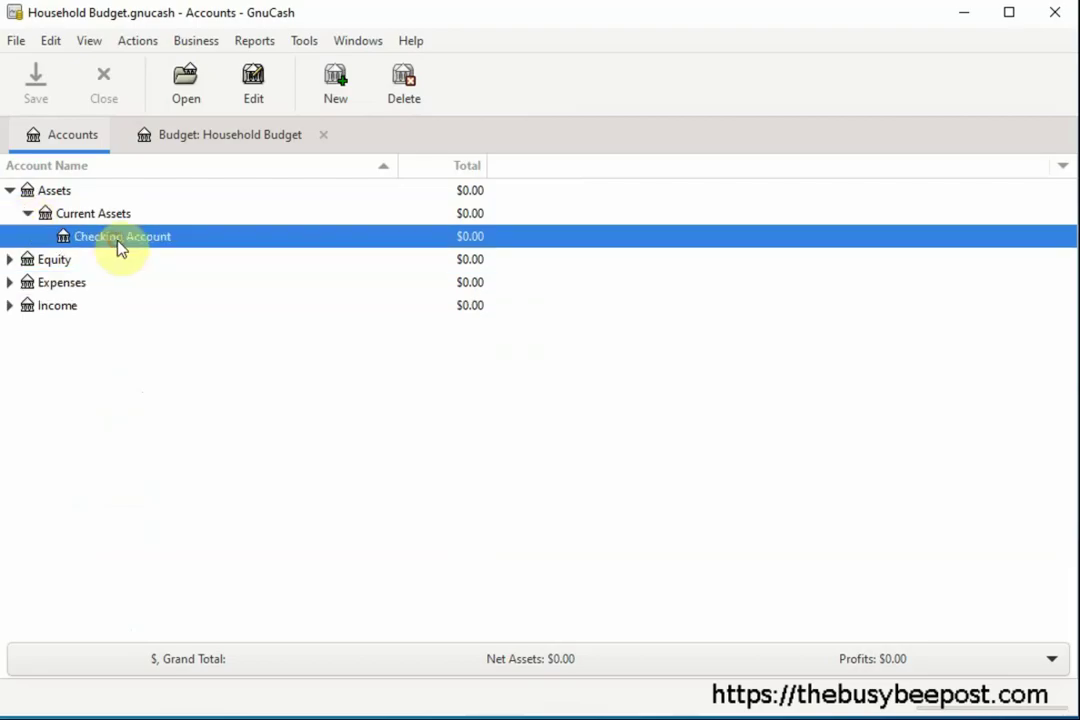
pyautogui.doubleClick(118, 246)
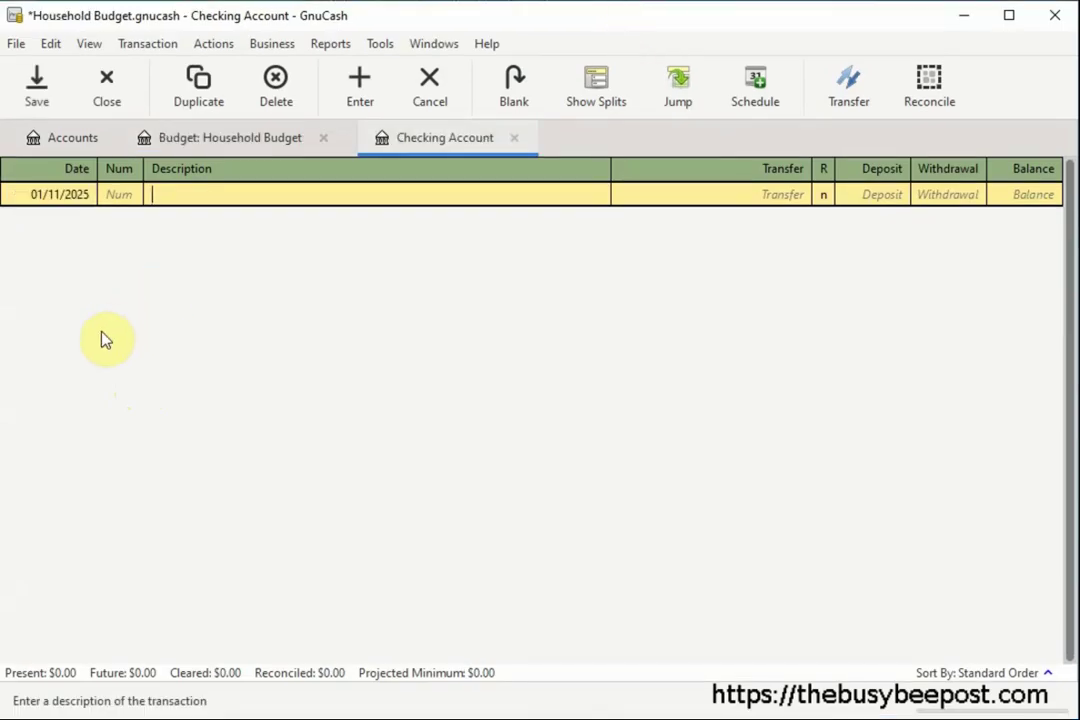
# Set the date of the new Checking Account transaction to 12/05/2024
pyautogui.click(89, 199)
pyautogui.click(88, 197)
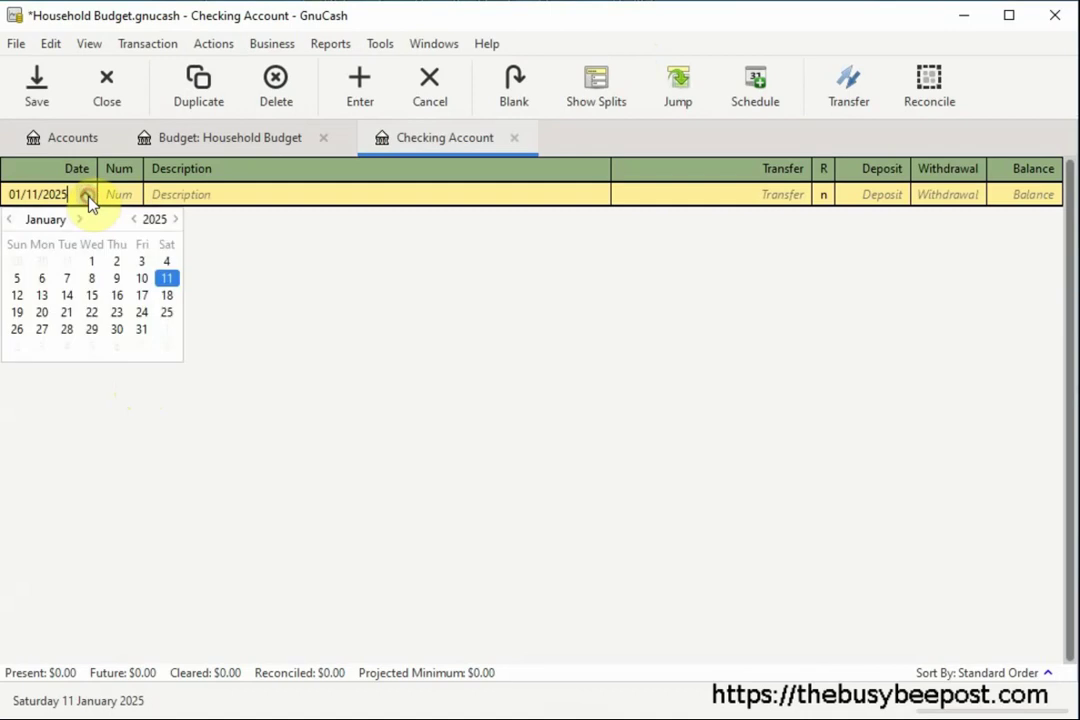
pyautogui.click(9, 219)
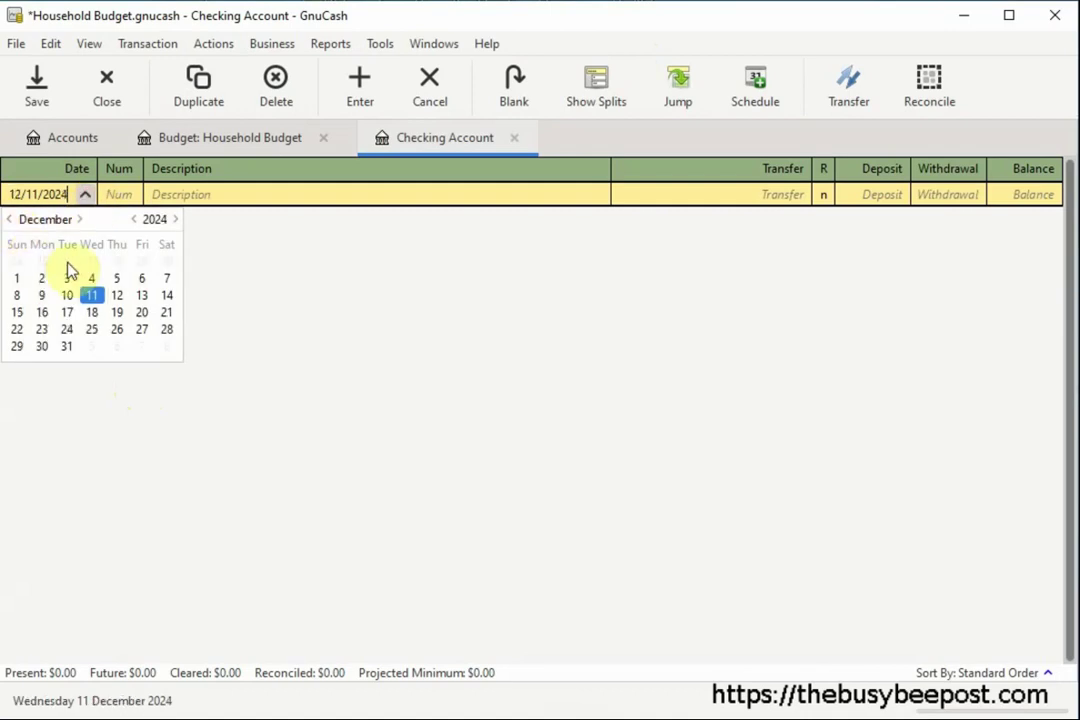
pyautogui.click(117, 279)
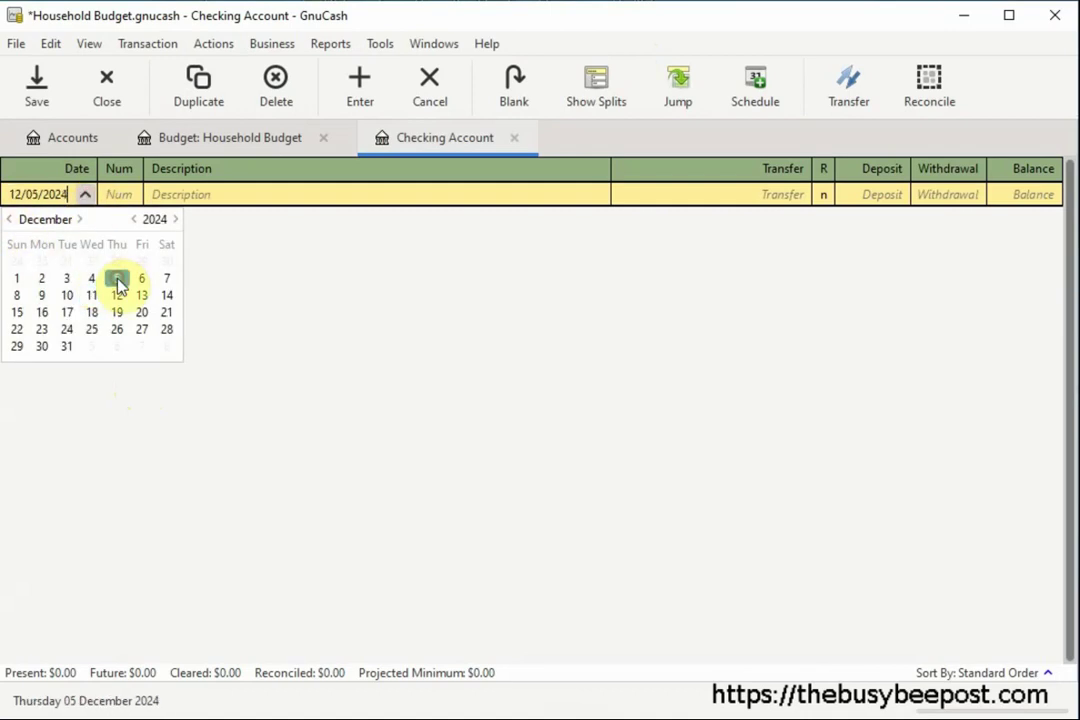
pyautogui.click(296, 196)
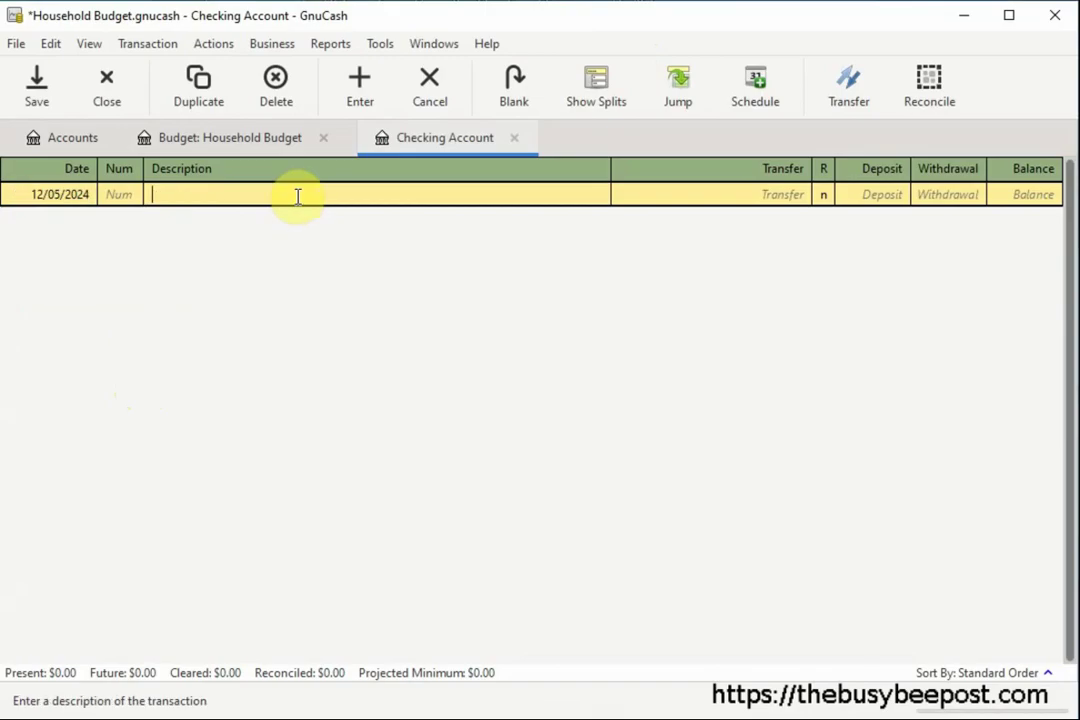
# Set the transfer account of the 12/05/2024 Checking Account transaction to Income:Salary / Wages
pyautogui.click(800, 196)
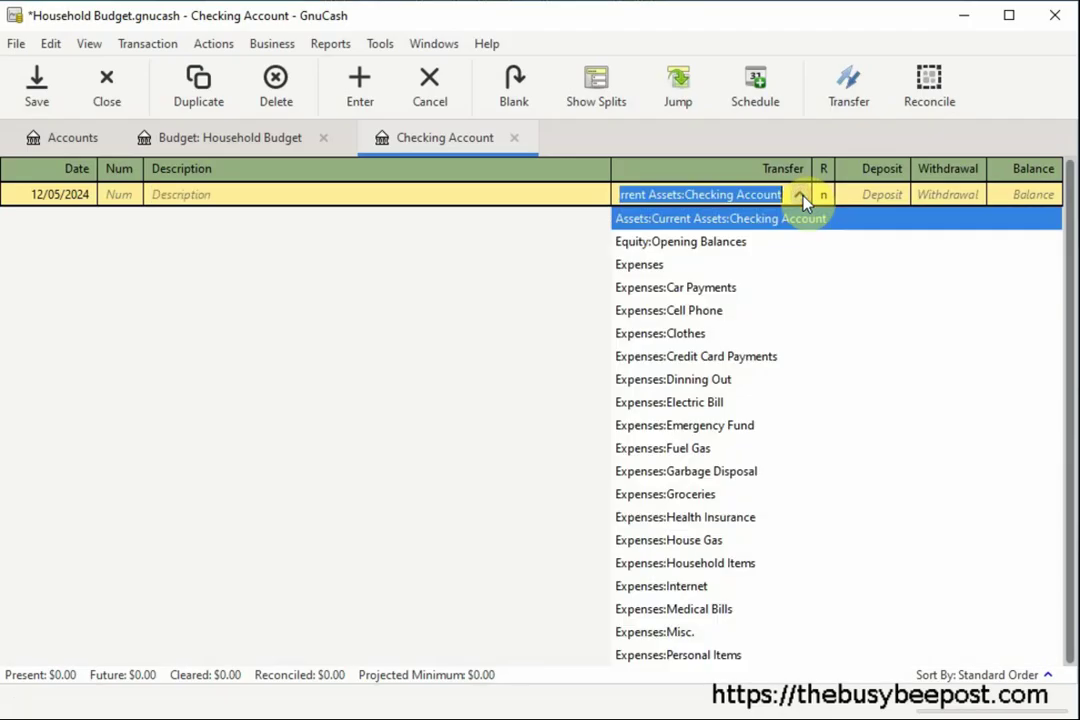
pyautogui.click(785, 197)
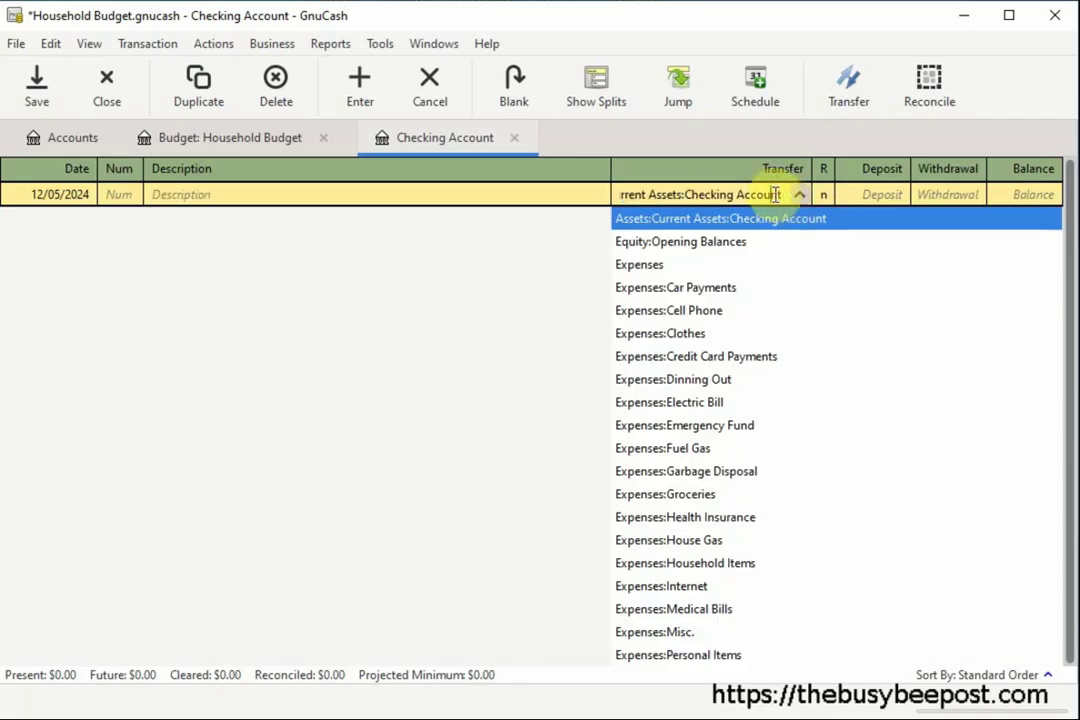
pyautogui.moveTo(622, 194); pyautogui.dragTo(723, 193)
pyautogui.press('BackSpace')
pyautogui.press('BackSpace')
pyautogui.press('BackSpace')
pyautogui.press('BackSpace')
pyautogui.press('BackSpace')
pyautogui.press('BackSpace')
pyautogui.press('BackSpace')
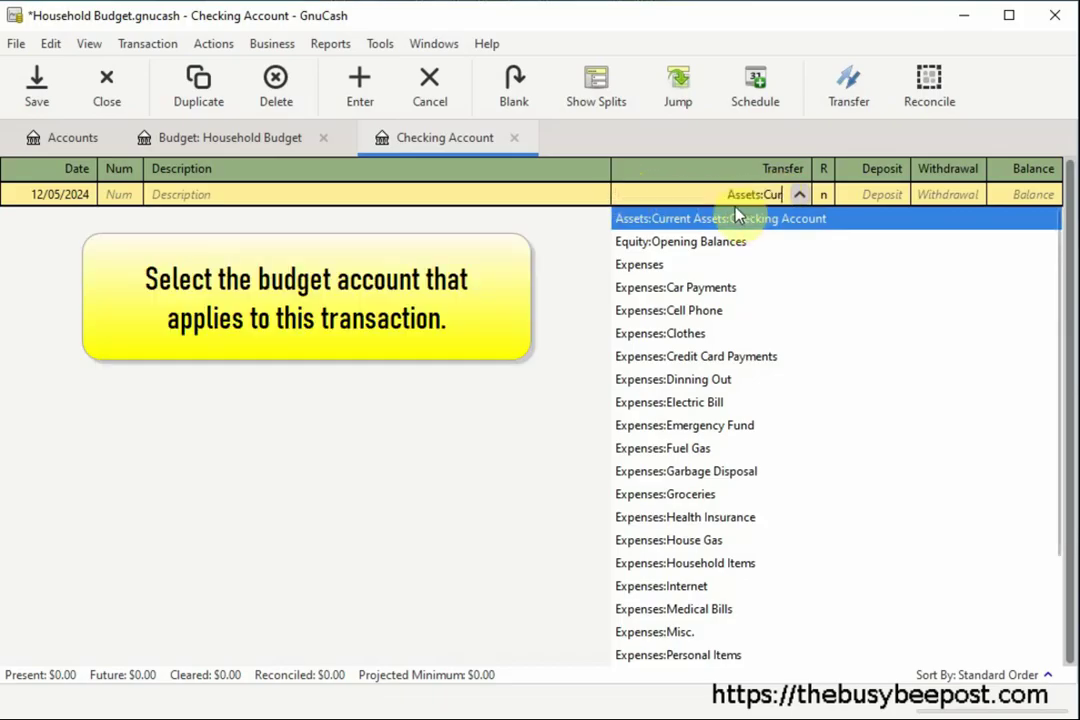
pyautogui.press('BackSpace')
pyautogui.press('BackSpace')
pyautogui.press('BackSpace')
pyautogui.press('BackSpace')
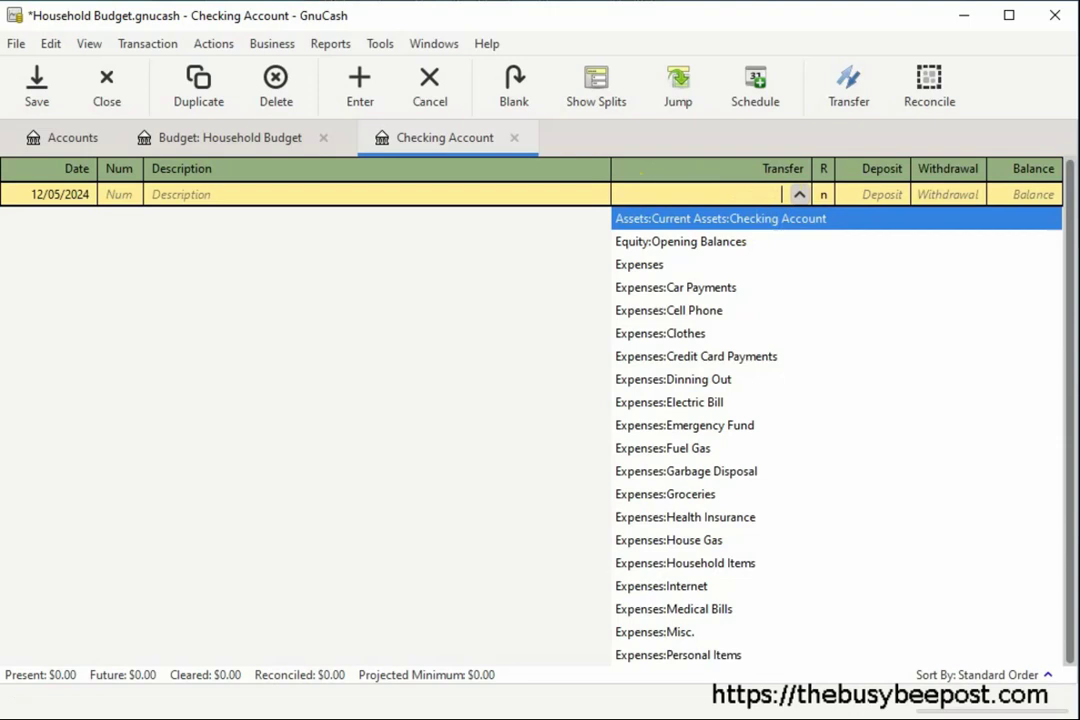
pyautogui.write('w')
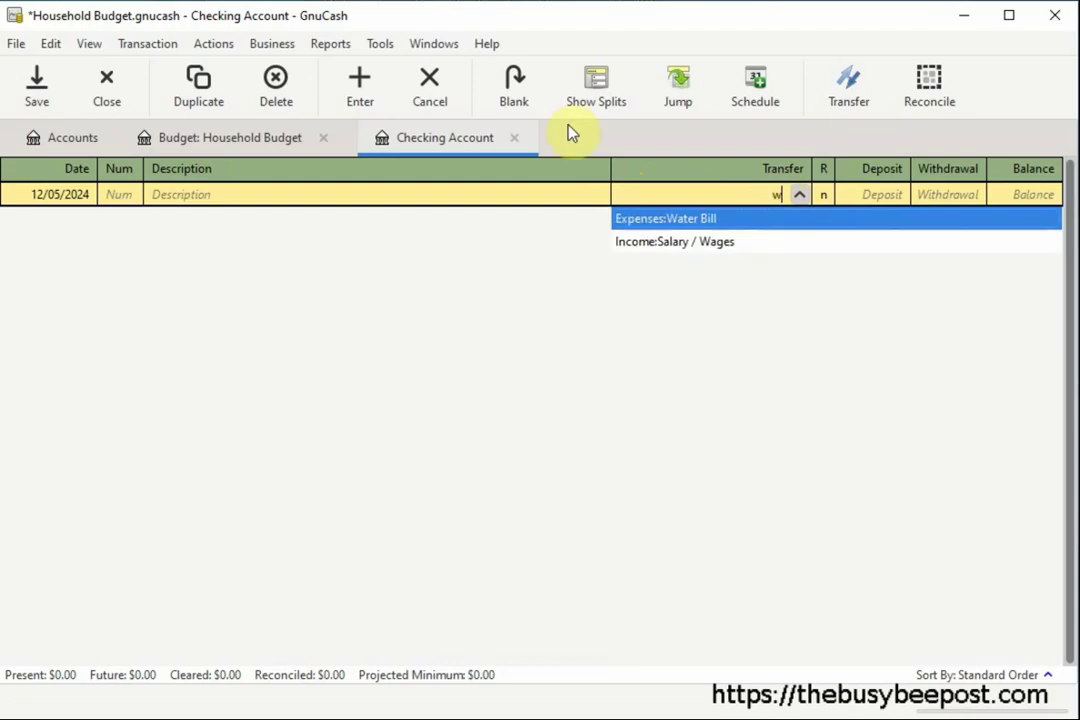
pyautogui.write('a')
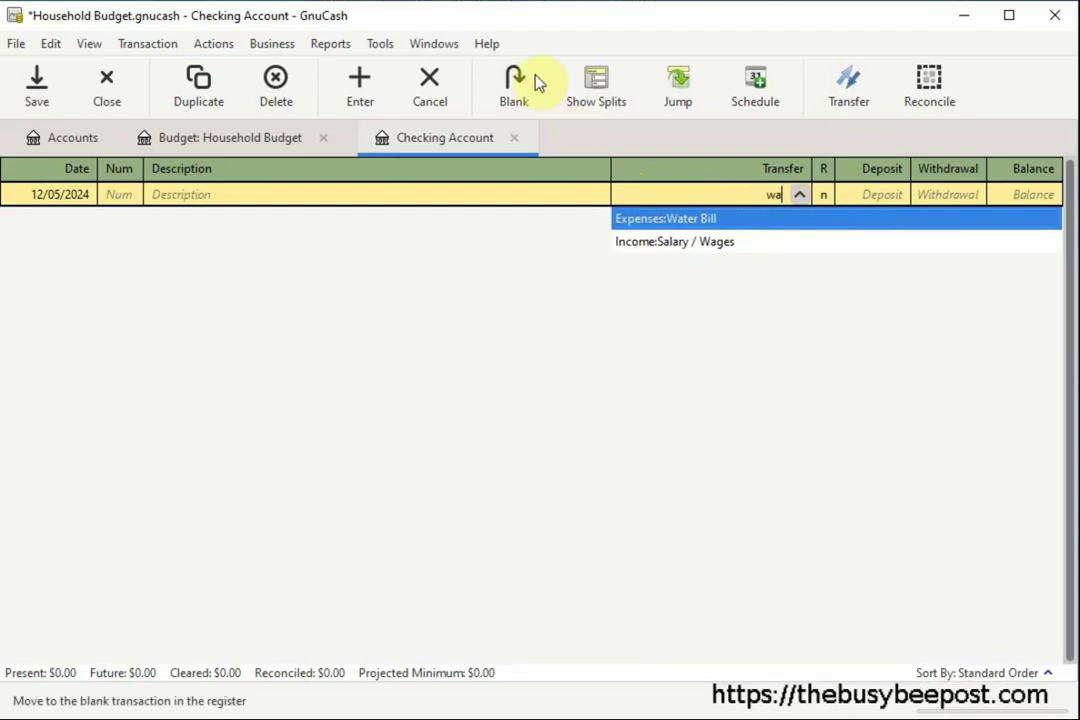
pyautogui.click(683, 248)
pyautogui.click(655, 190)
# Enter a deposit of 1500.00 for the Salary / Wages transaction, record it and save the file
pyautogui.click(901, 197)
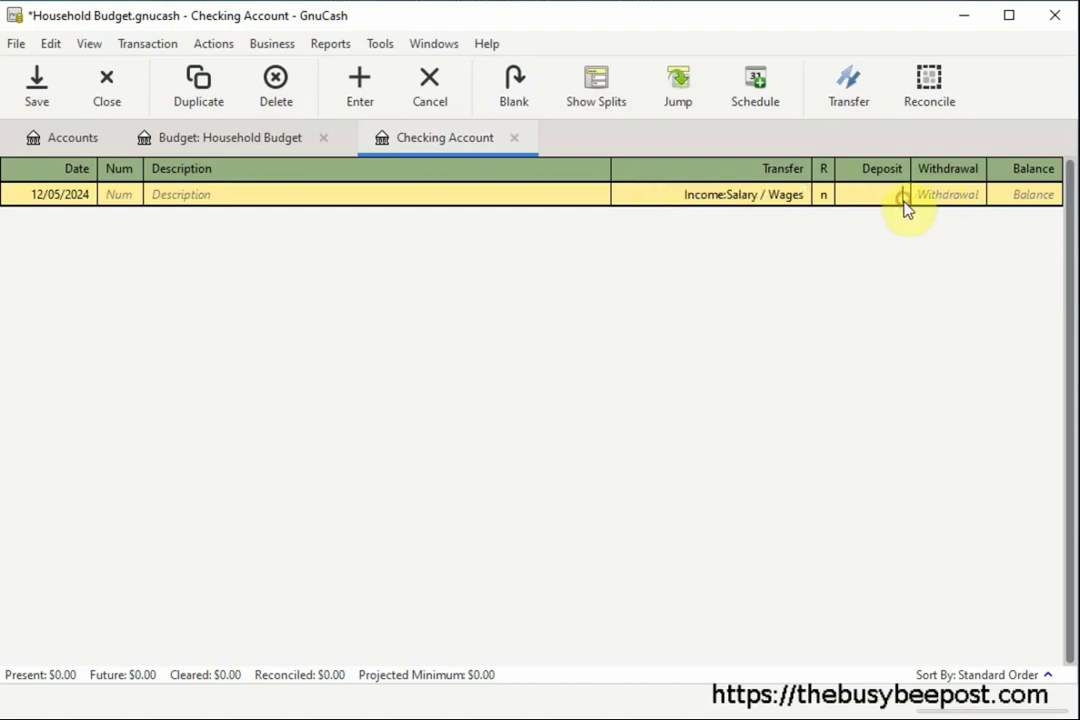
pyautogui.write('1500')
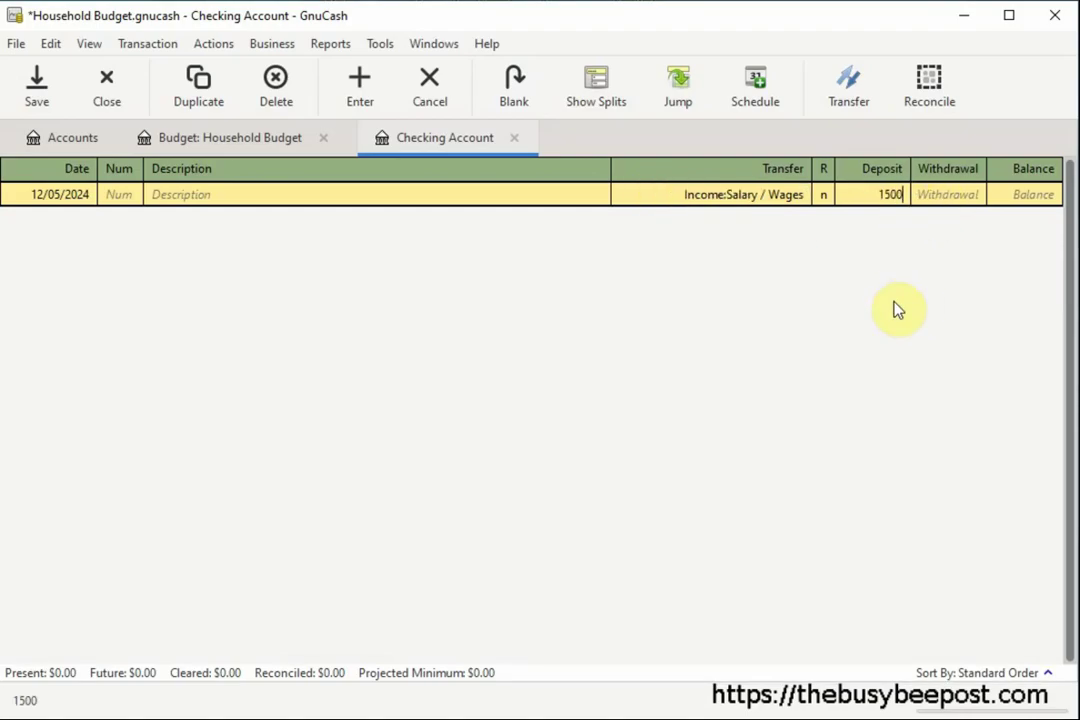
pyautogui.write('.00')
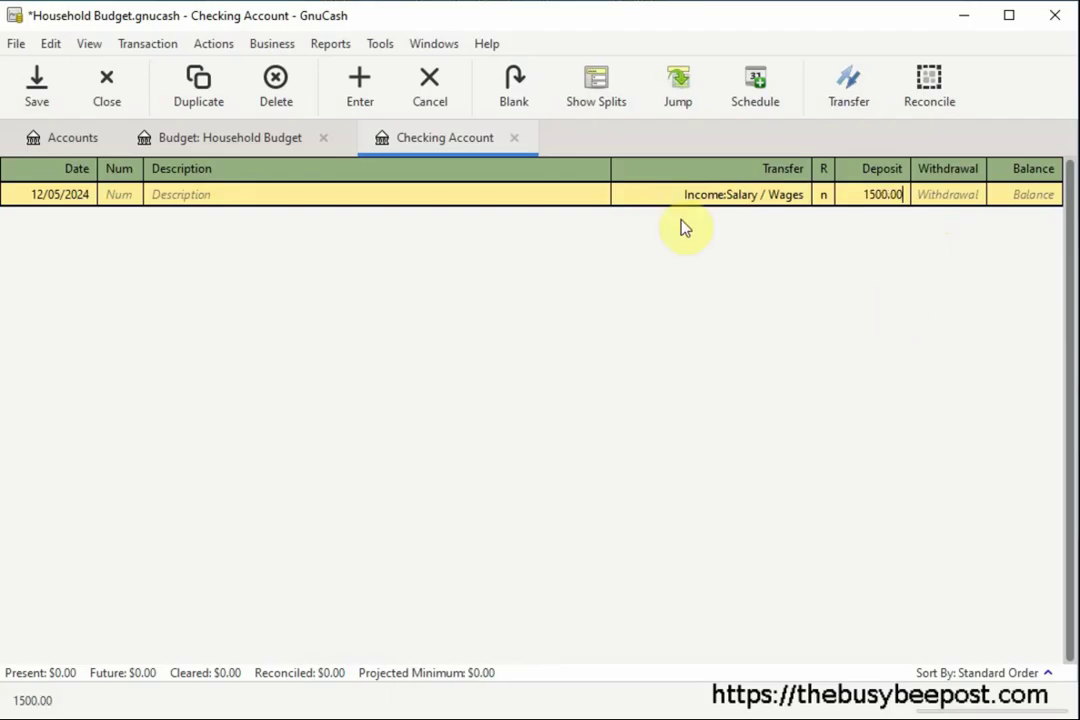
pyautogui.click(369, 101)
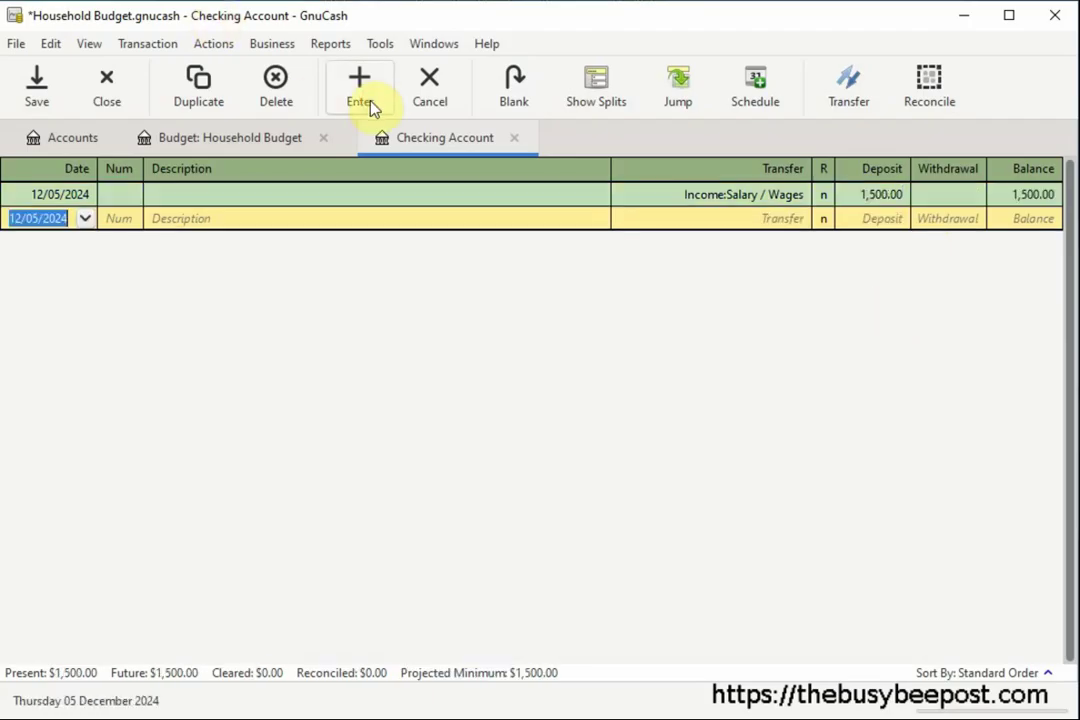
pyautogui.click(40, 104)
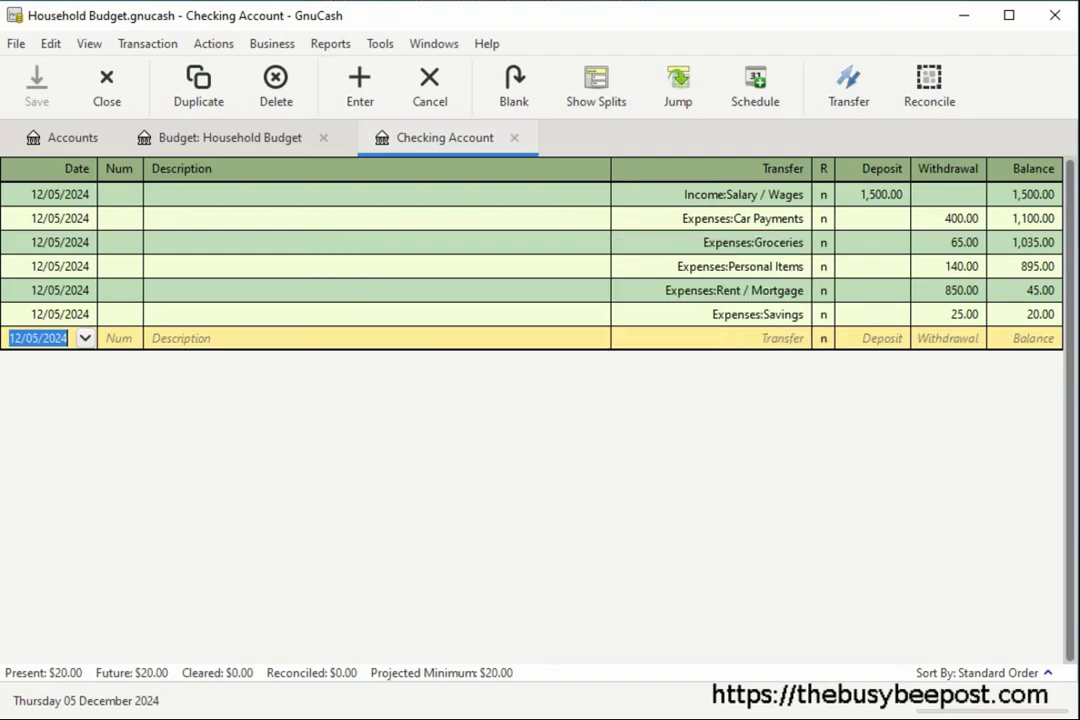
# Return to the Household Budget and run its budget report
pyautogui.click(232, 142)
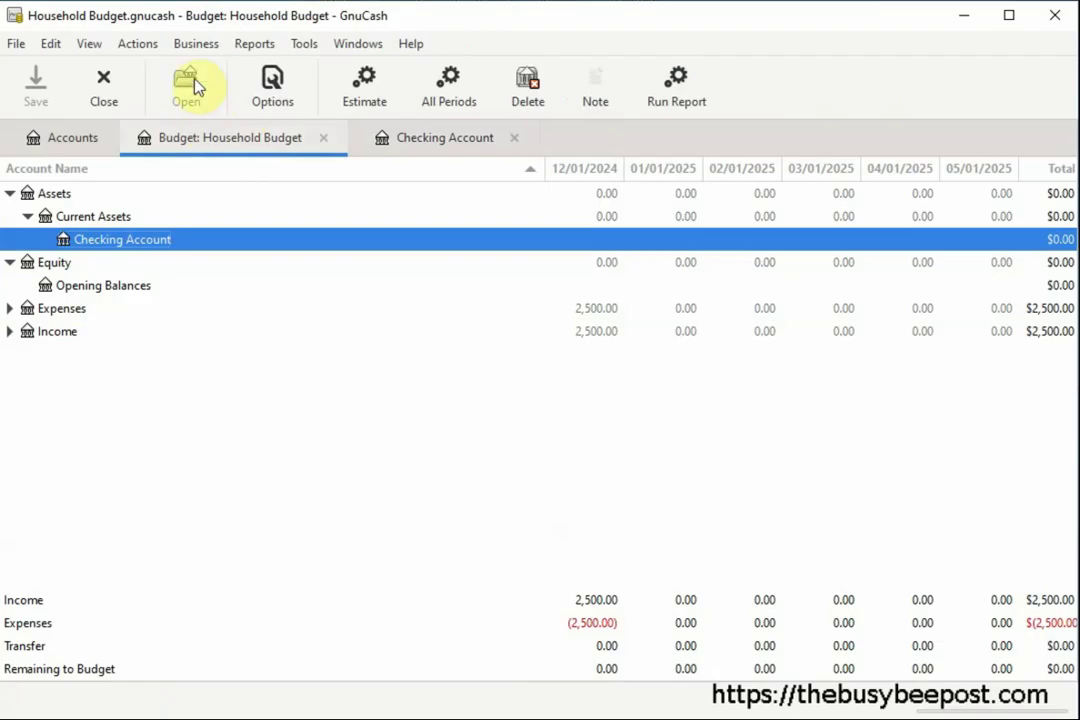
pyautogui.click(141, 45)
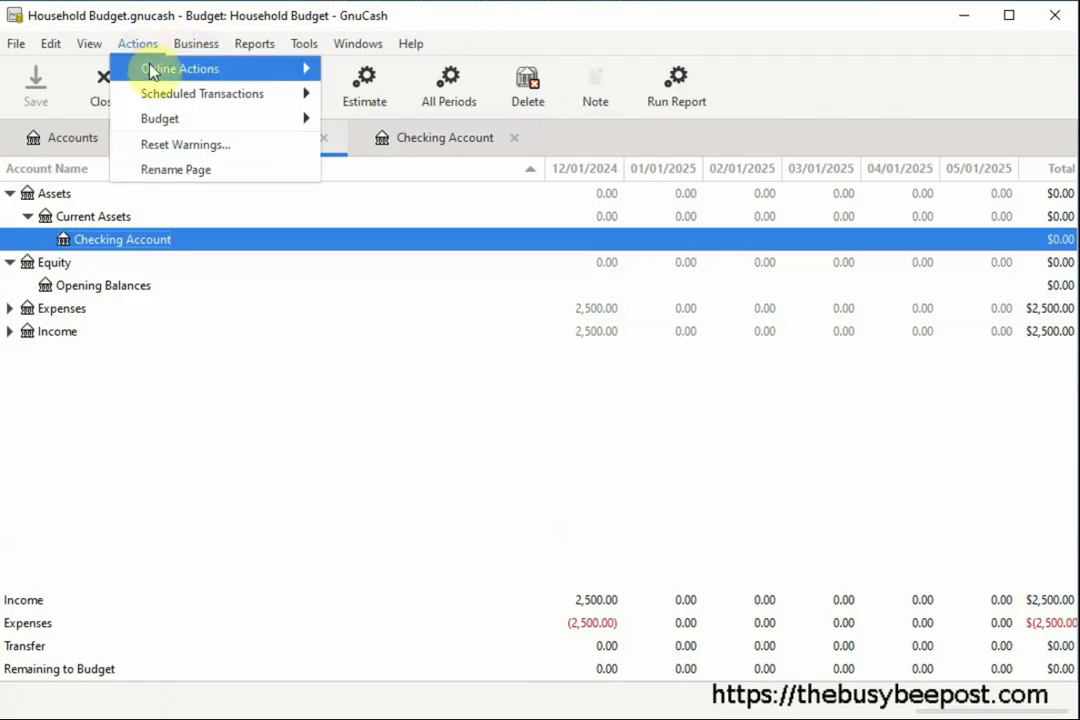
pyautogui.moveTo(174, 120)
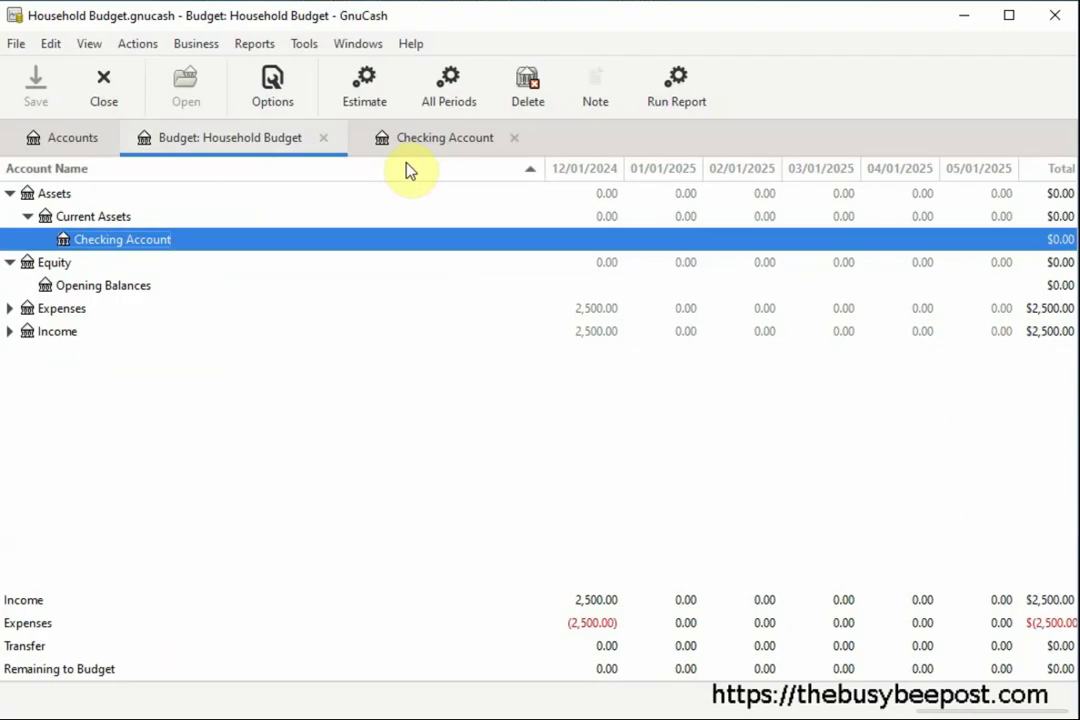
pyautogui.click(686, 102)
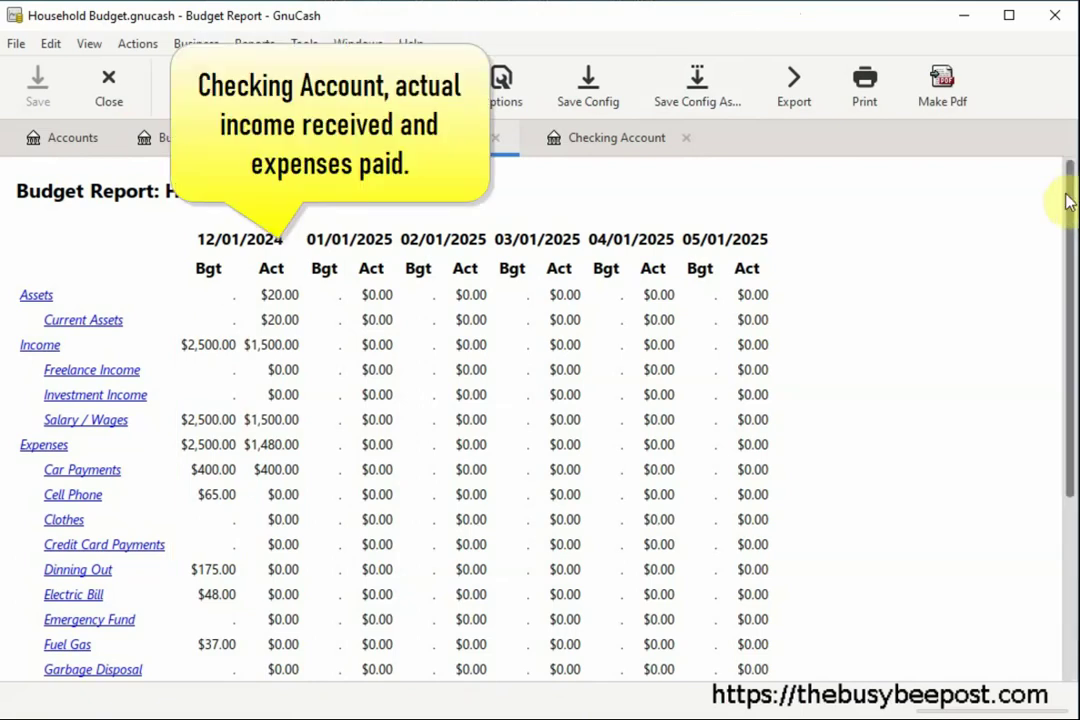
# Turn on Show Difference in the budget report's display options, apply it and close the options
pyautogui.moveTo(1072, 200); pyautogui.dragTo(1030, 395)
pyautogui.scroll(5, 1024, 380)
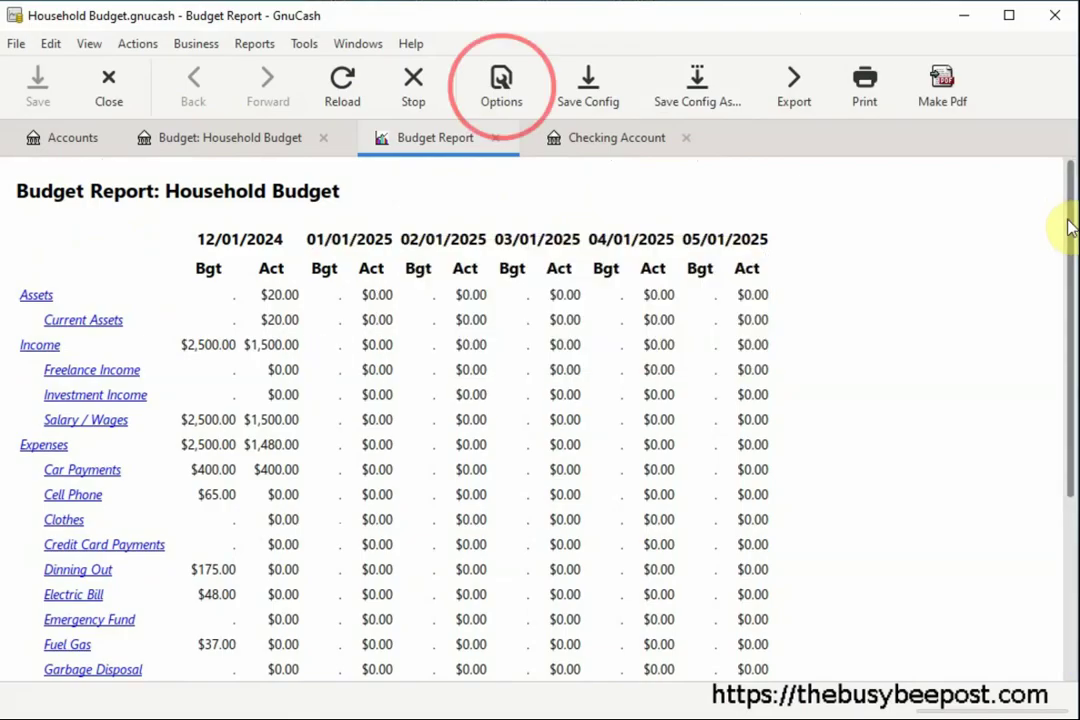
pyautogui.click(500, 95)
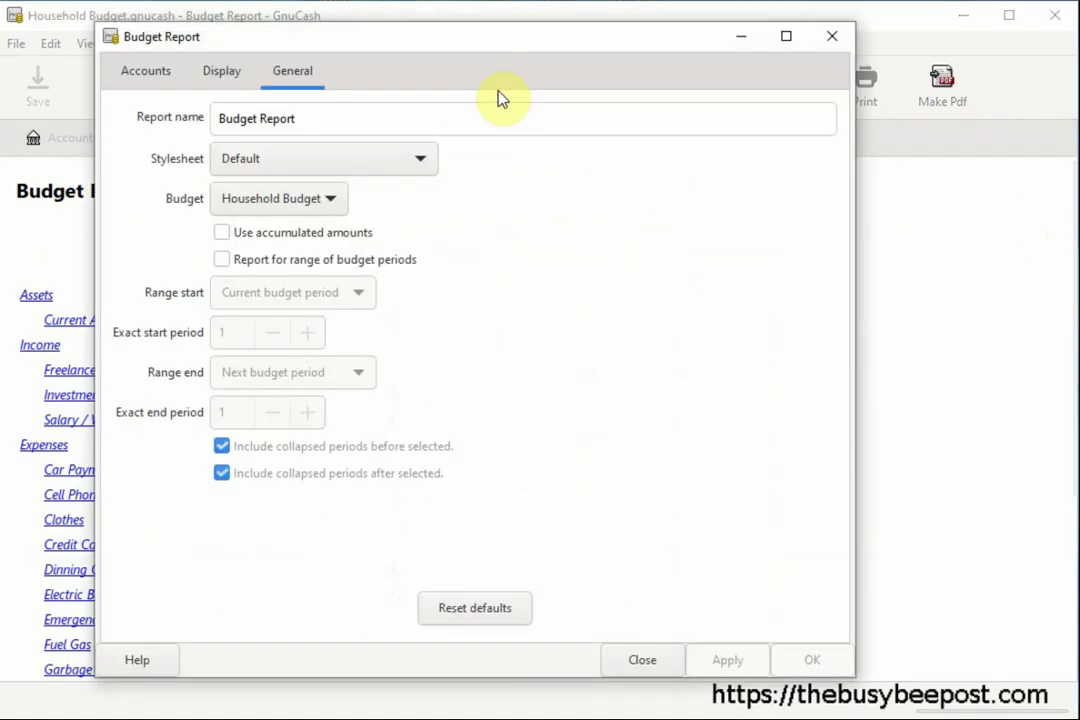
pyautogui.click(218, 71)
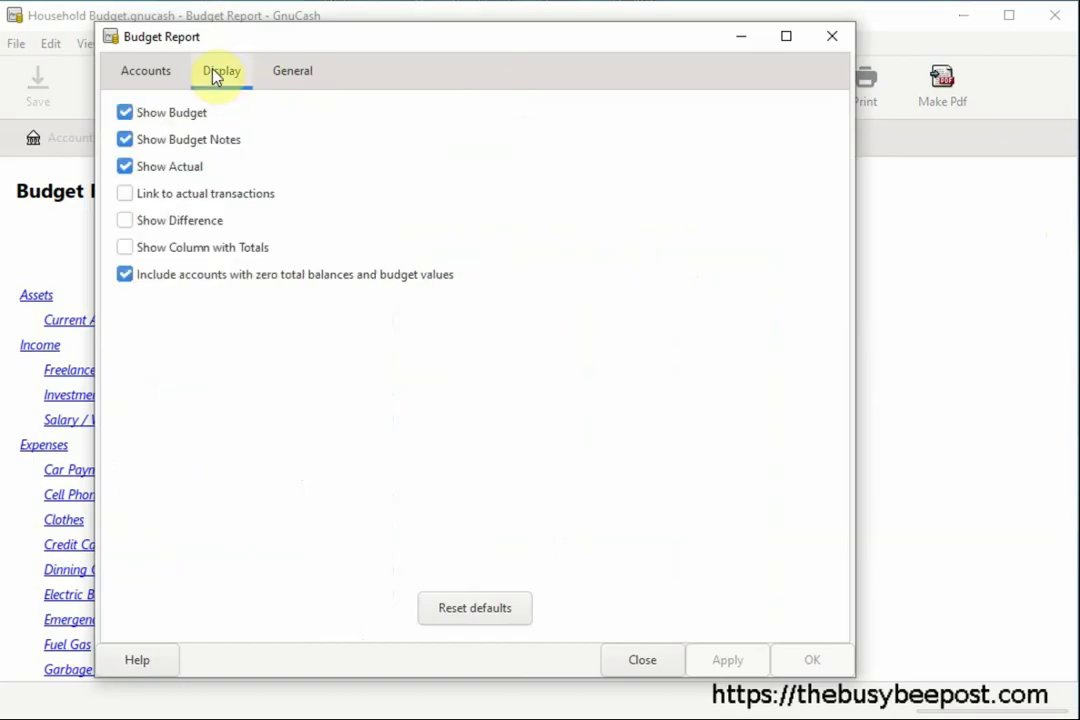
pyautogui.click(127, 223)
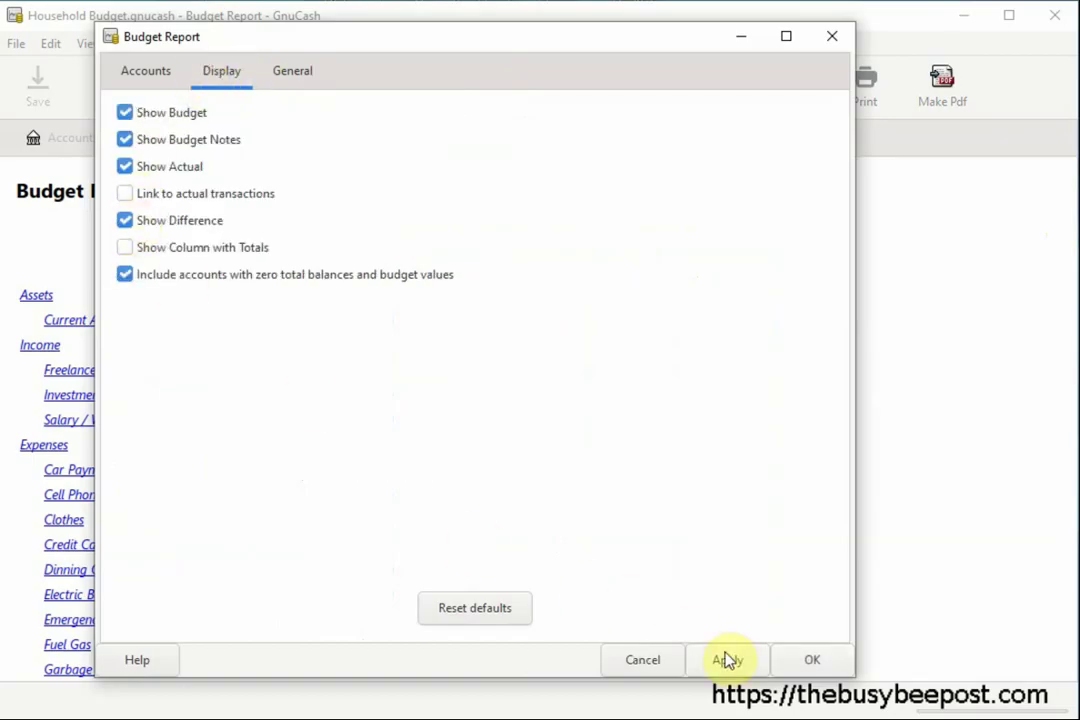
pyautogui.click(746, 669)
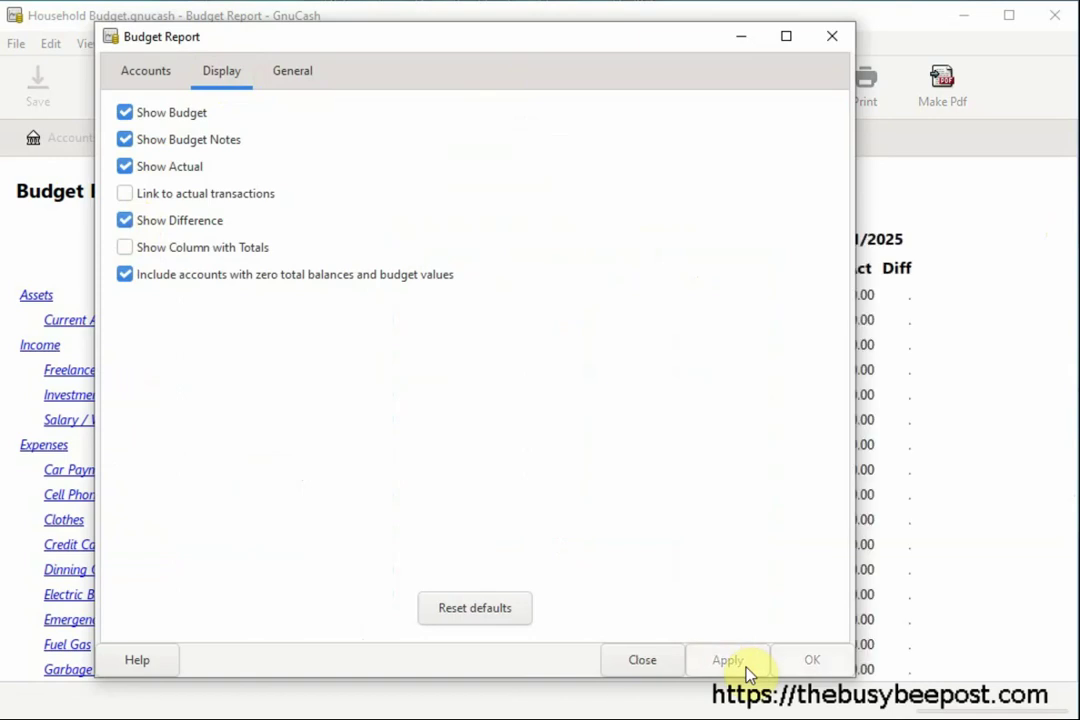
pyautogui.click(646, 662)
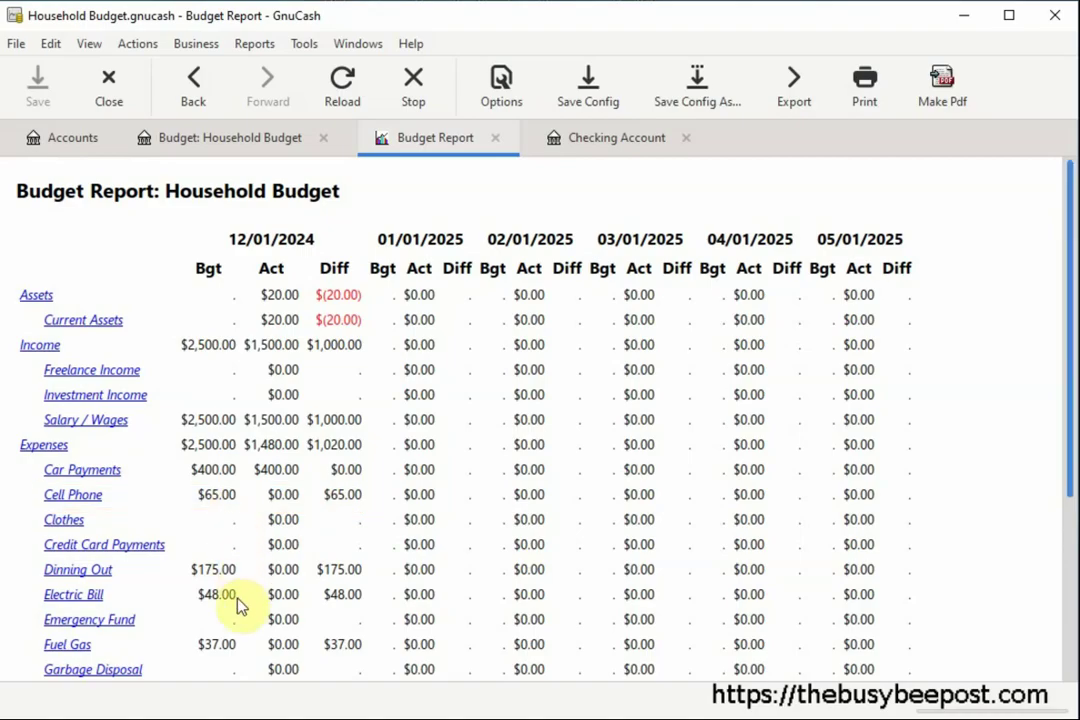
# Examine the budgeted, actual and difference amounts of the income and expense accounts in the 12/01/2024 period of the budget report
pyautogui.scroll(-1, 237, 668)
pyautogui.scroll(-3, 174, 634)
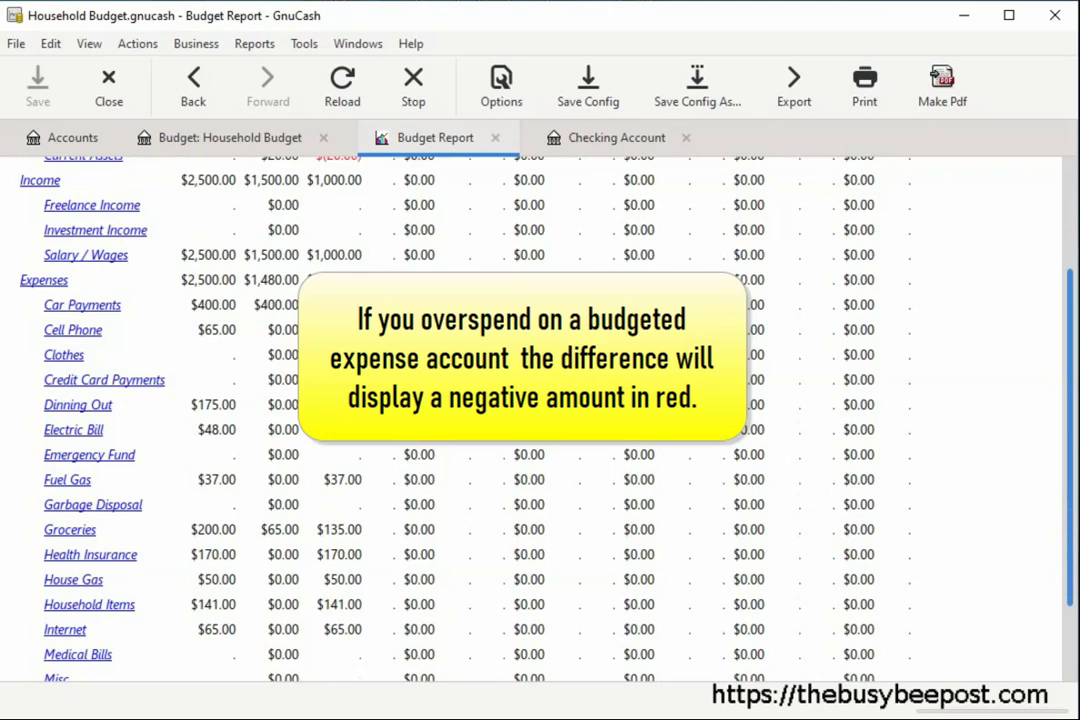
pyautogui.scroll(-3, 990, 608)
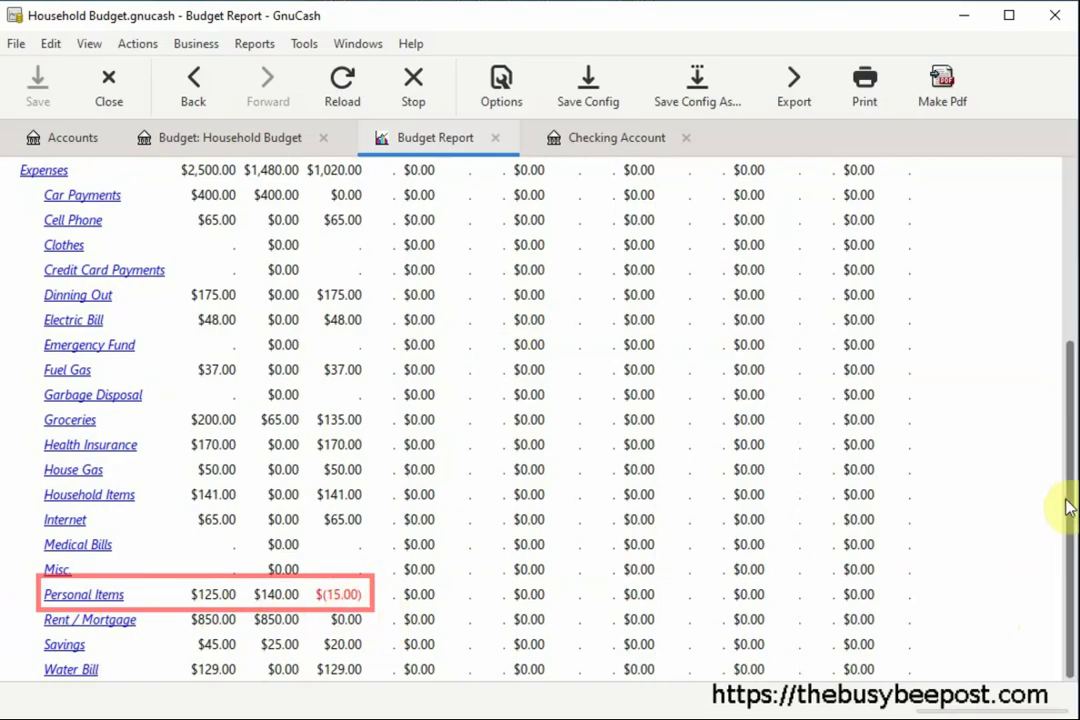
pyautogui.moveTo(1073, 513); pyautogui.dragTo(1070, 560)
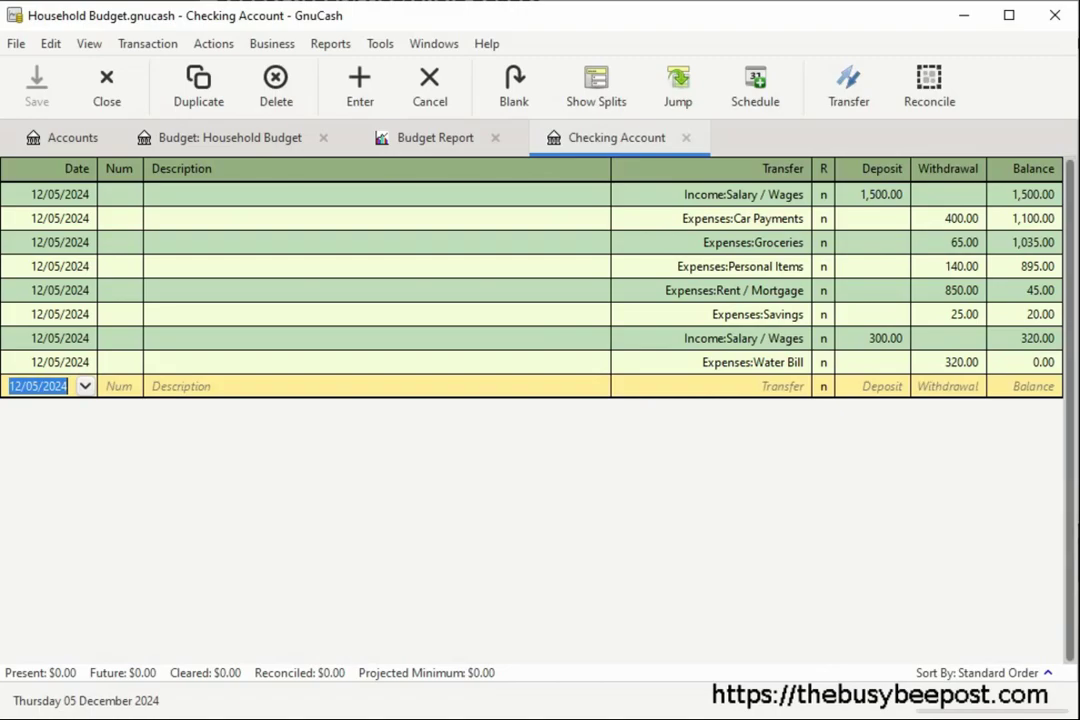
pyautogui.hotkey('ctrl', 'alt', 'pageup')
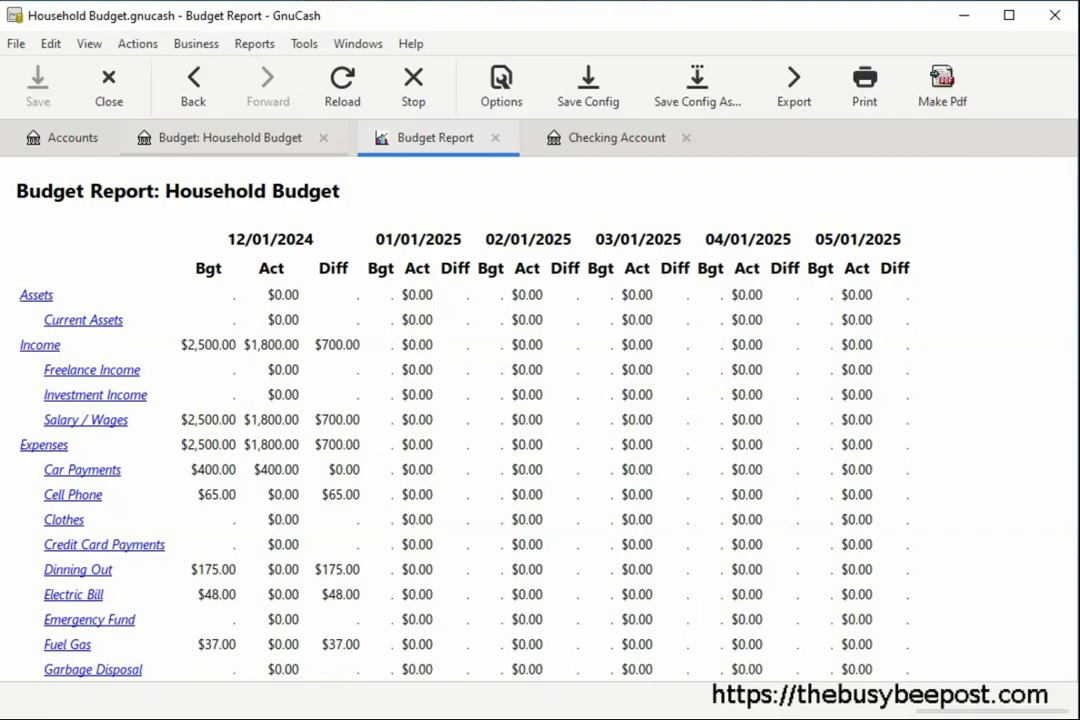
# In the Household Budget, expand Income and budget 2500.00 for Salary / Wages in the 01/01/2025 period
pyautogui.click(248, 137)
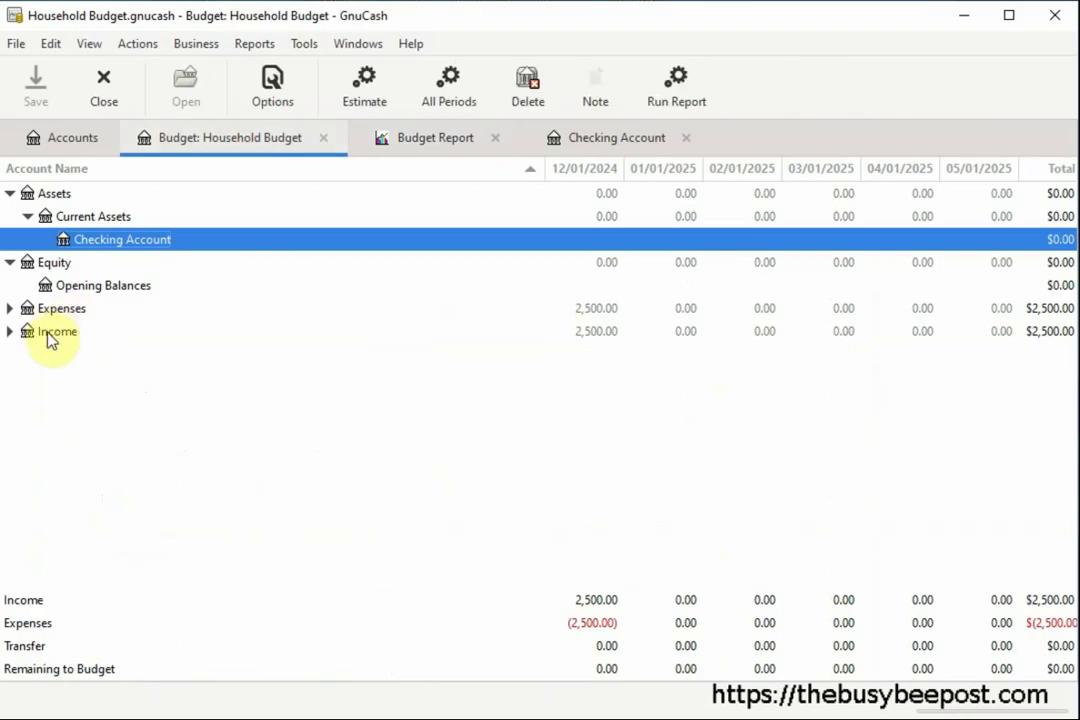
pyautogui.click(9, 331)
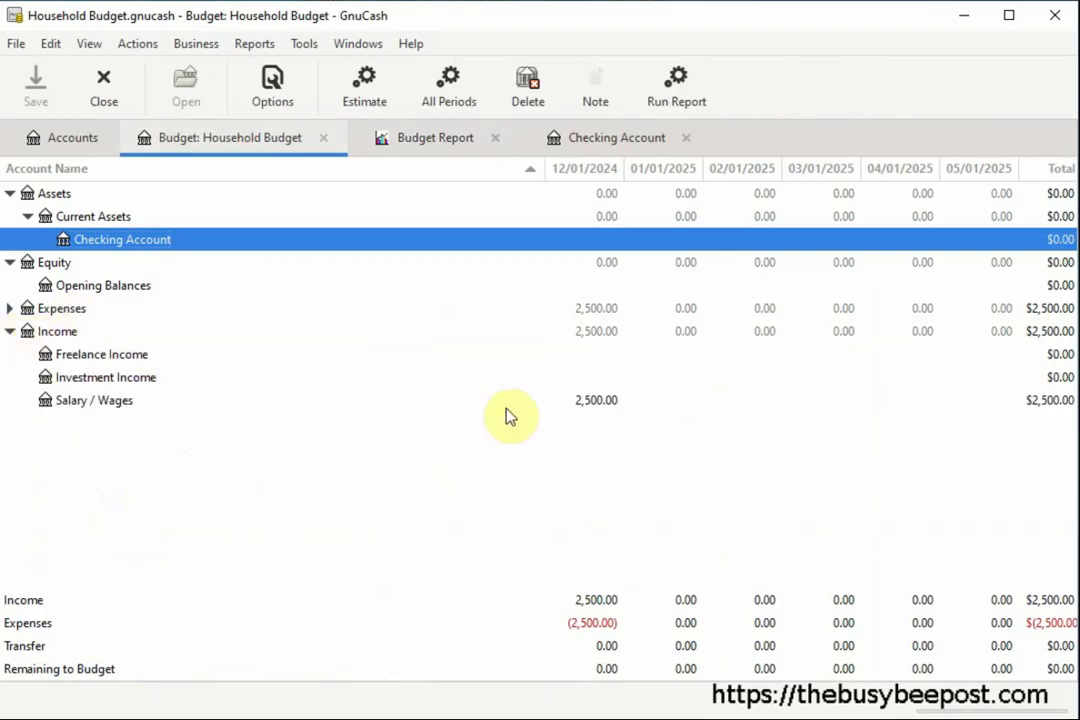
pyautogui.click(698, 402)
pyautogui.click(705, 402)
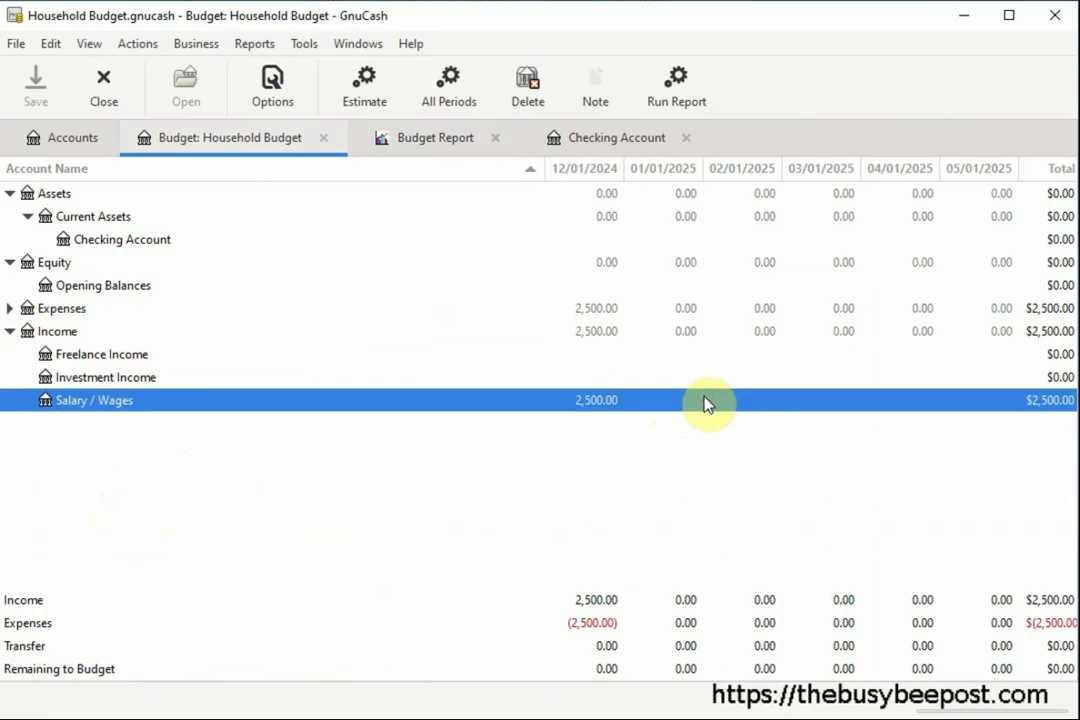
pyautogui.click(705, 402)
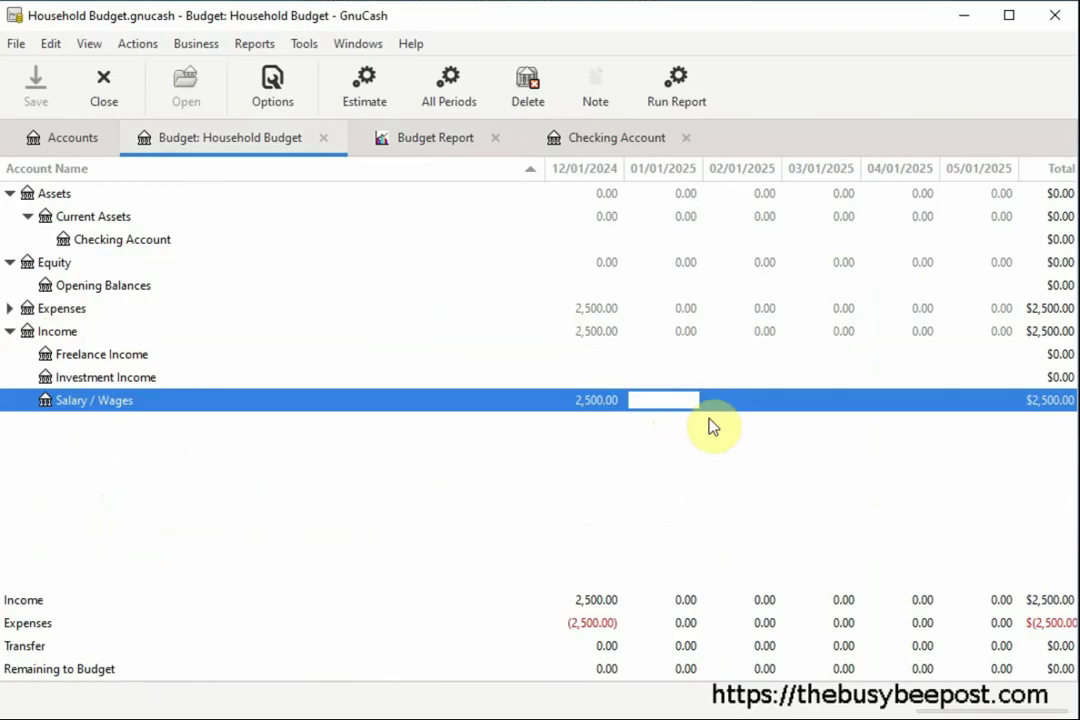
pyautogui.write('2500.00')
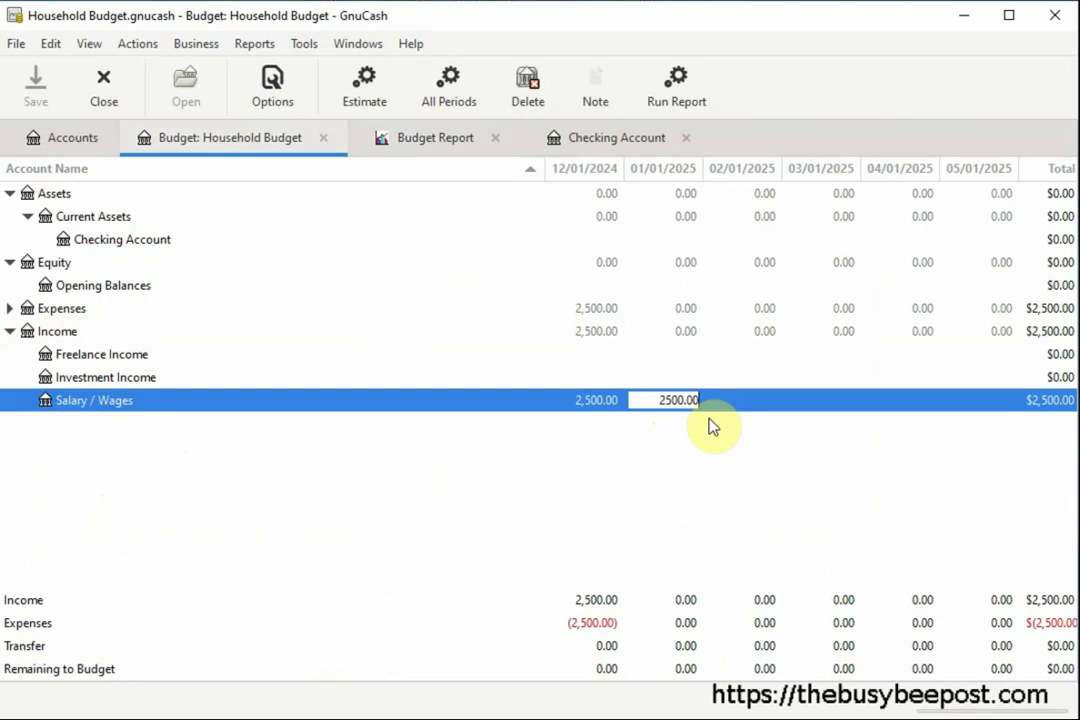